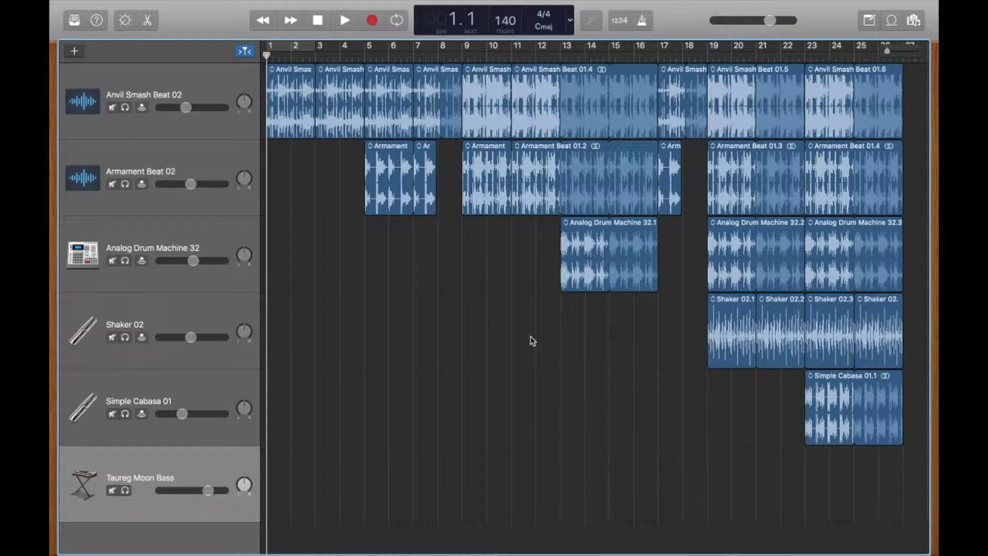
Play the whole arrangement from bar 1 through its last region and stop playback
{"action": "key", "text": "space"}
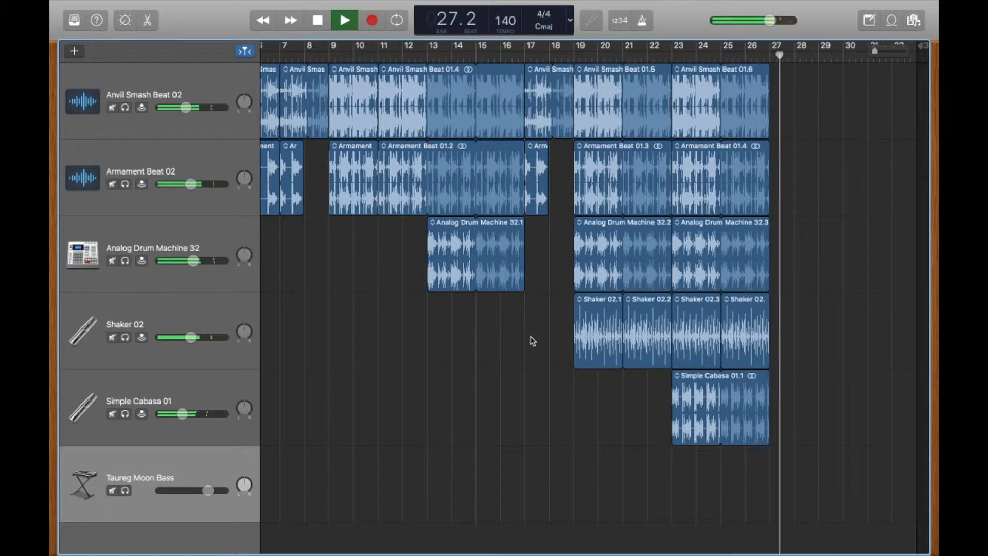
{"action": "key", "text": "space"}
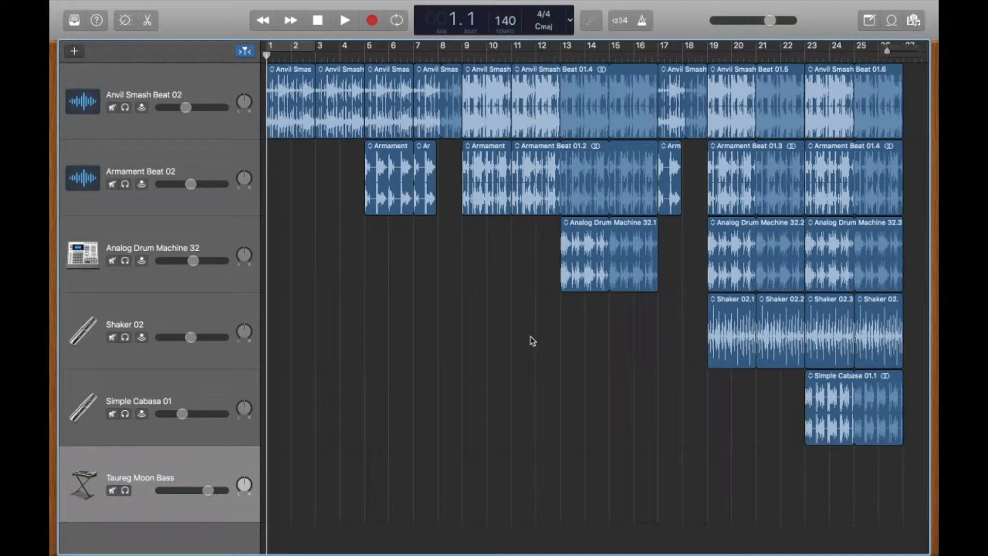
Audition the Anvil Smash Beat 02 track on its own from bar 23 and release its solo
{"action": "left_click", "coordinate": [802, 56]}
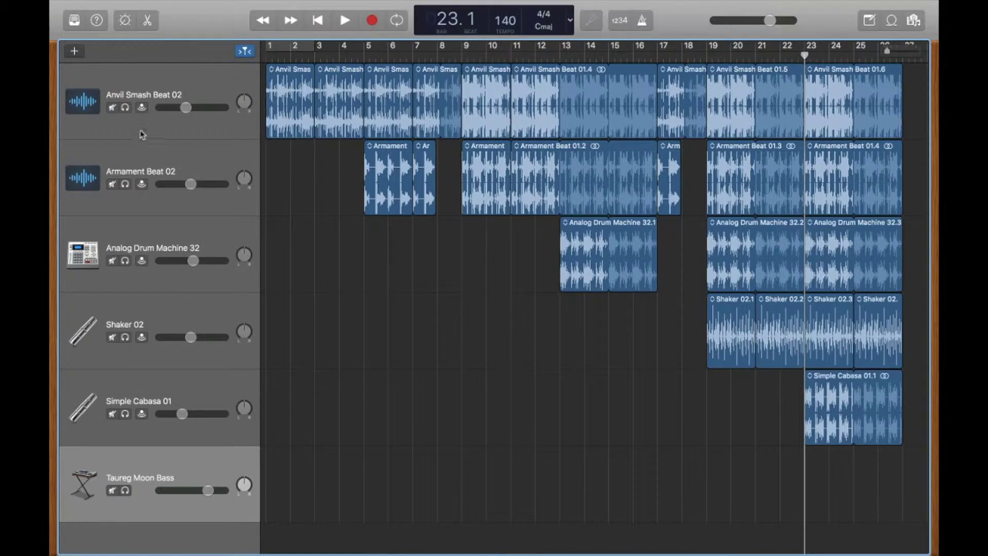
{"action": "left_click", "coordinate": [125, 107]}
{"action": "key", "text": "space"}
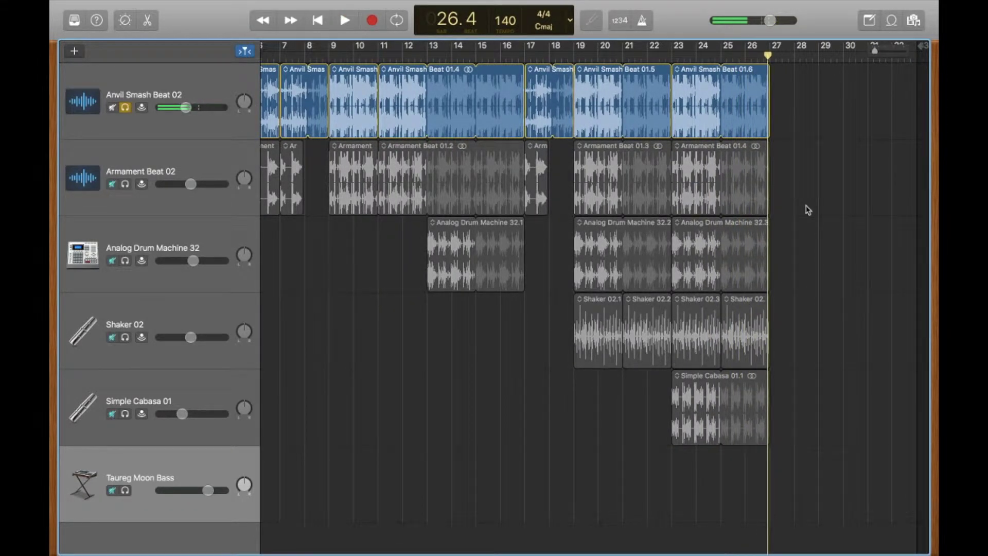
{"action": "left_click", "coordinate": [125, 107]}
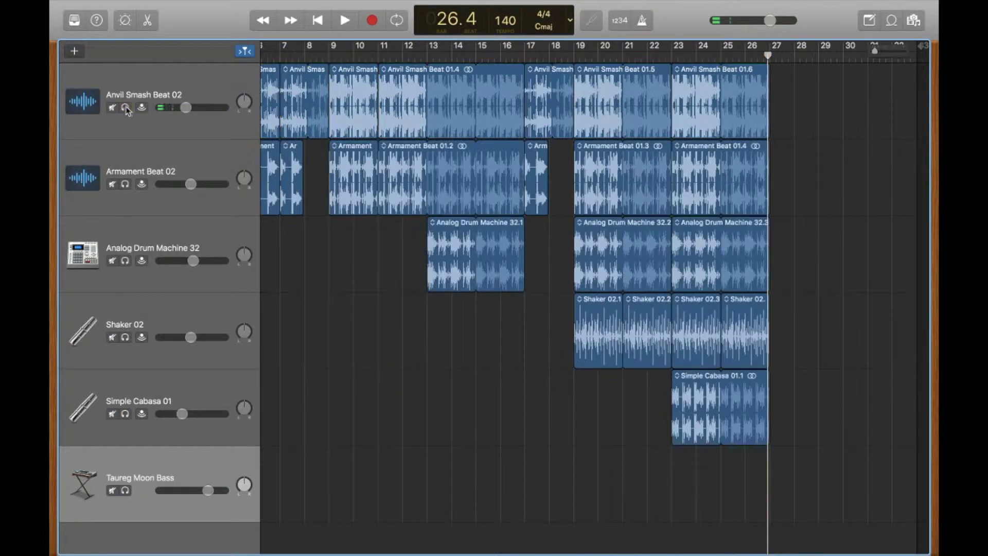
Listen to only the Armament Beat 02 track from bar 23 to the end, then unsolo it
{"action": "left_click", "coordinate": [125, 184]}
{"action": "left_click", "coordinate": [671, 57]}
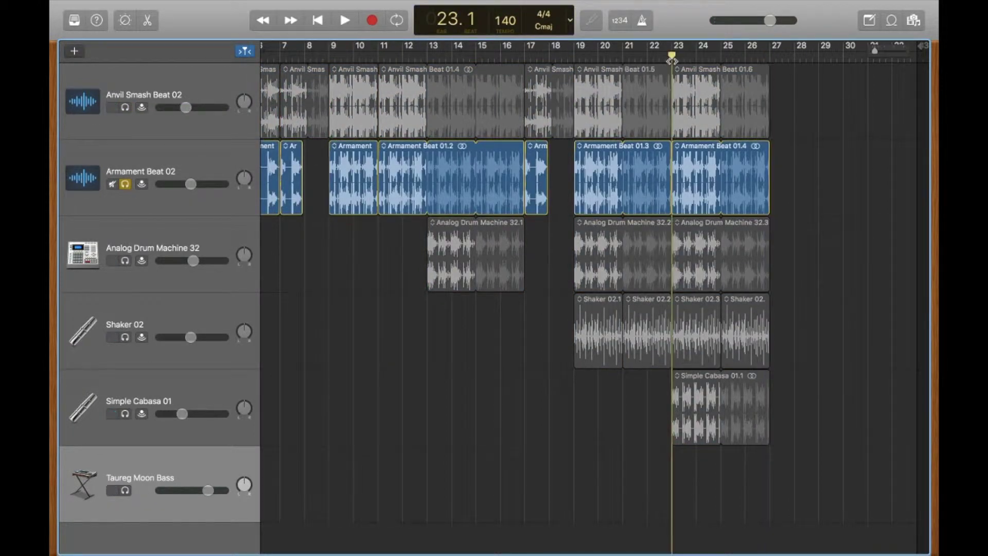
{"action": "key", "text": "space"}
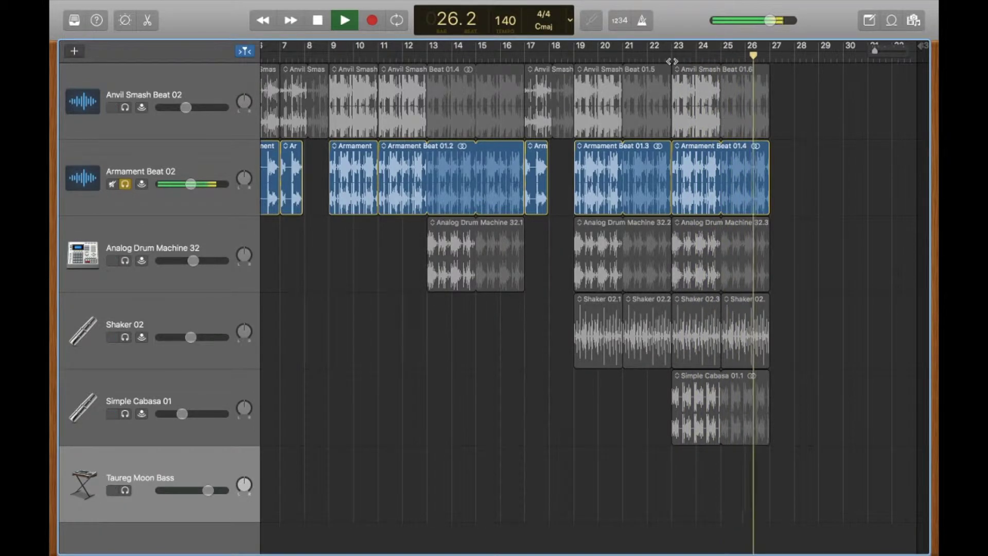
{"action": "key", "text": "space"}
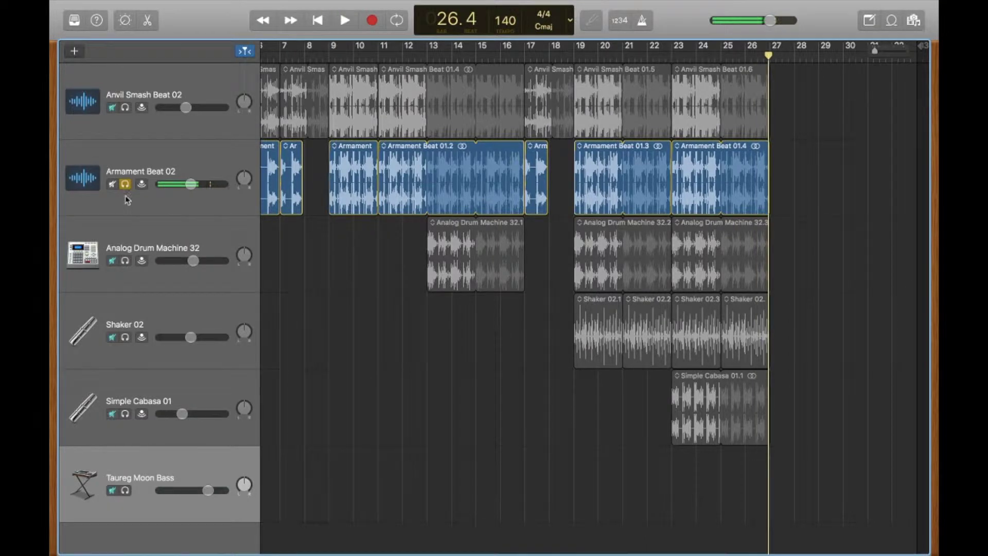
{"action": "key", "text": "super+a"}
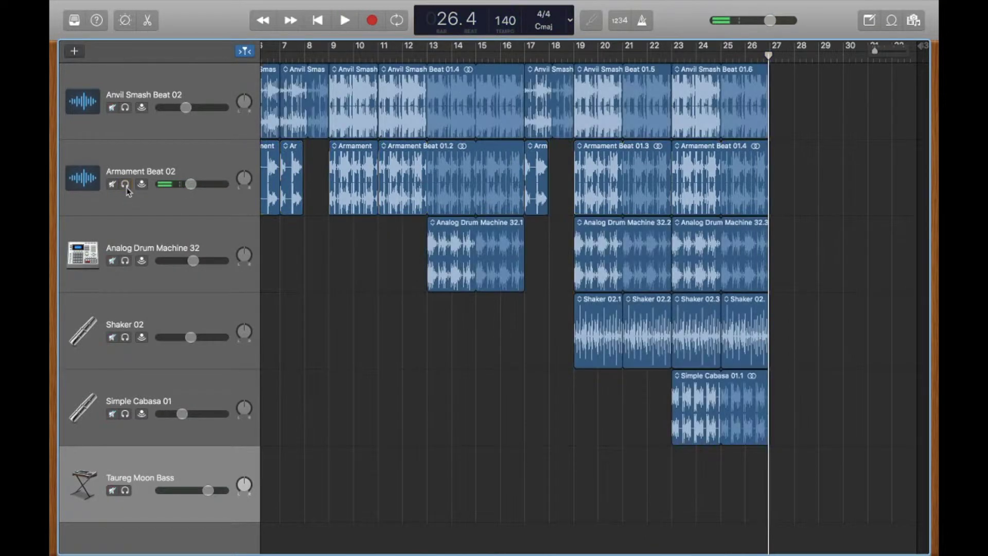
Solo the Analog Drum Machine 32 track, play it from bar 23, and turn its solo off
{"action": "left_click", "coordinate": [125, 260]}
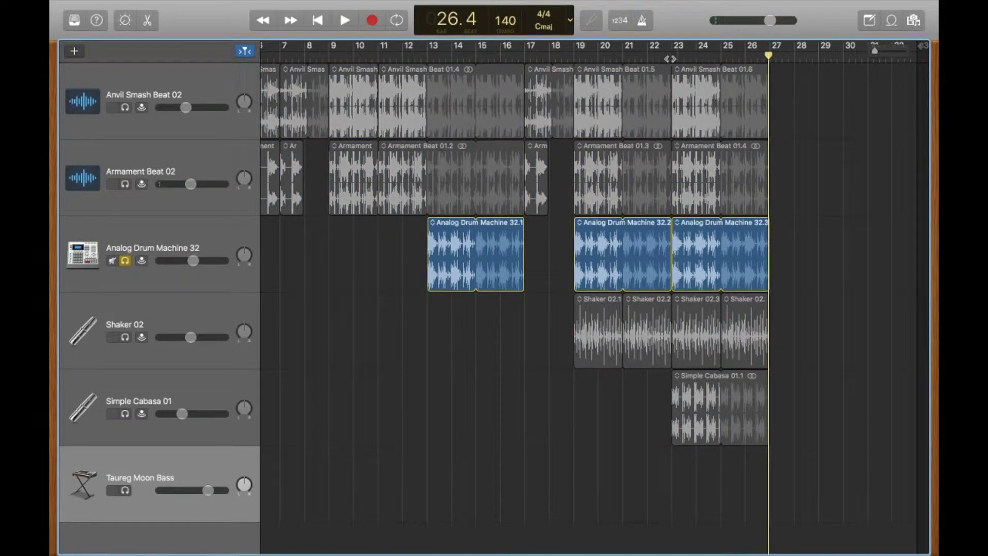
{"action": "left_click", "coordinate": [671, 57]}
{"action": "key", "text": "space"}
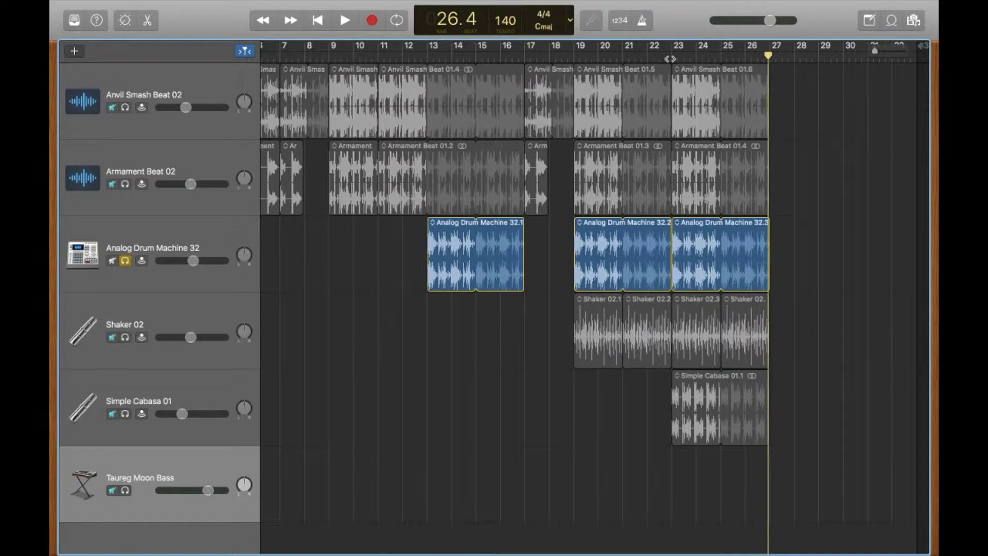
{"action": "left_click", "coordinate": [125, 260]}
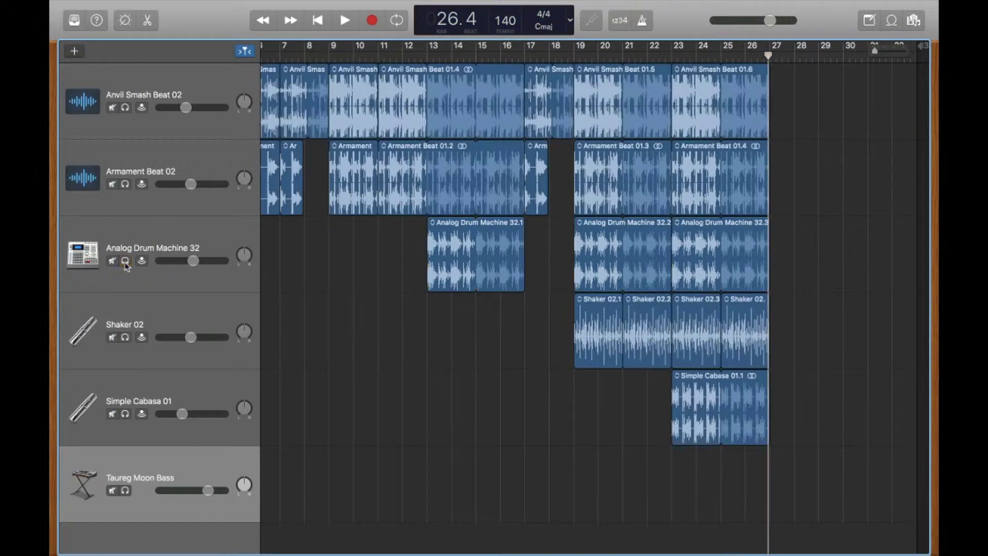
Solo the Shaker 02 track, listen to it from bar 23, and turn its solo off
{"action": "left_click", "coordinate": [125, 337]}
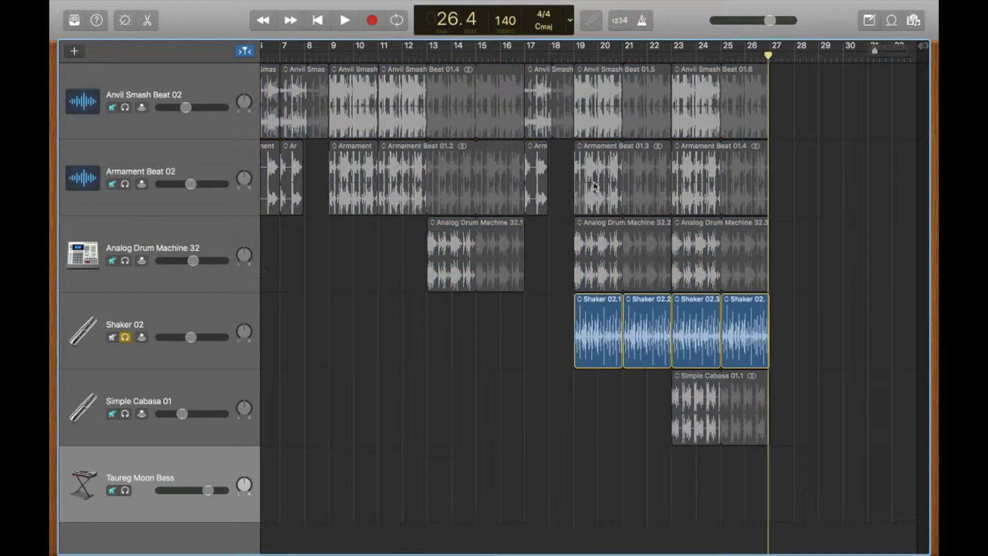
{"action": "left_click", "coordinate": [672, 55]}
{"action": "key", "text": "space"}
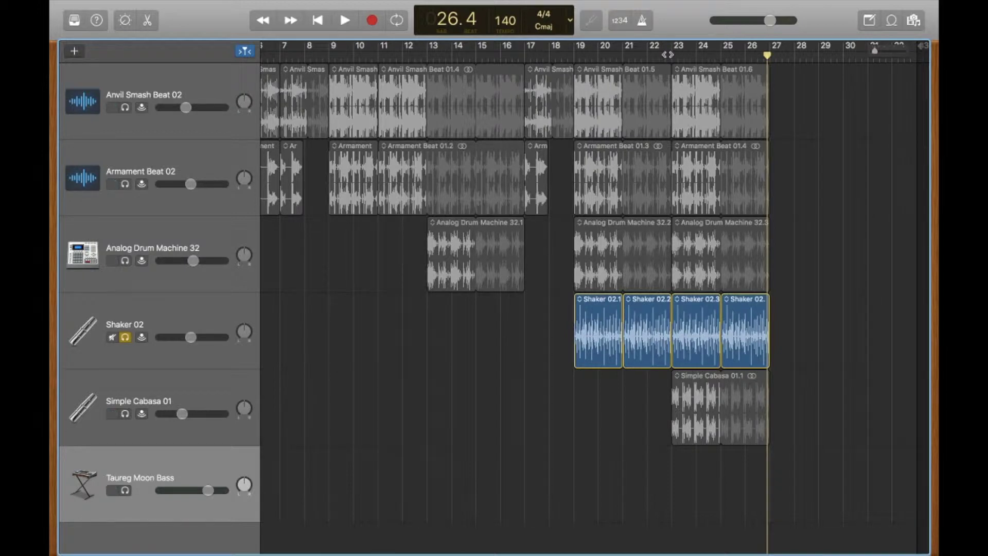
{"action": "left_click", "coordinate": [125, 337]}
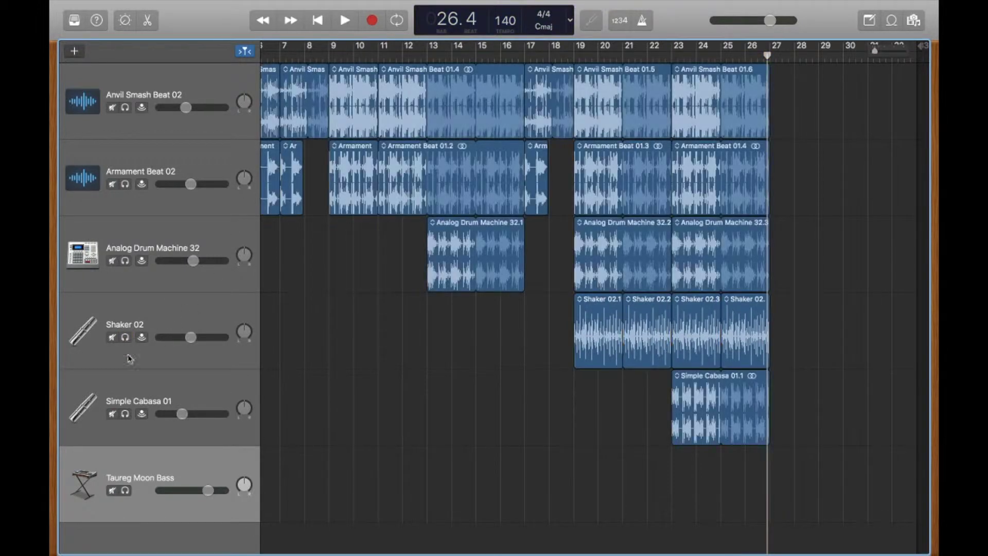
Solo the Simple Cabasa 01 track and play it from bar 23
{"action": "left_click", "coordinate": [125, 413]}
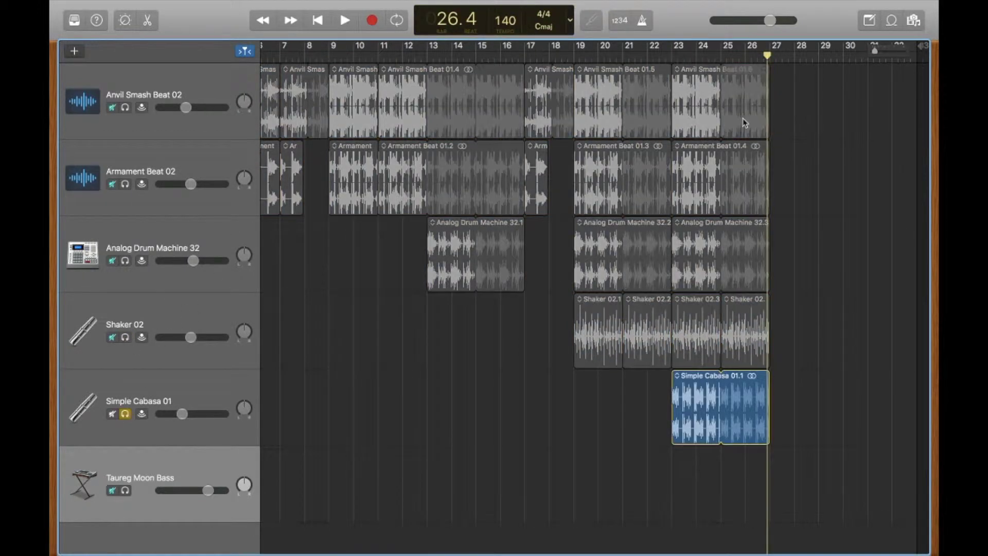
{"action": "left_click", "coordinate": [671, 55]}
{"action": "key", "text": "space"}
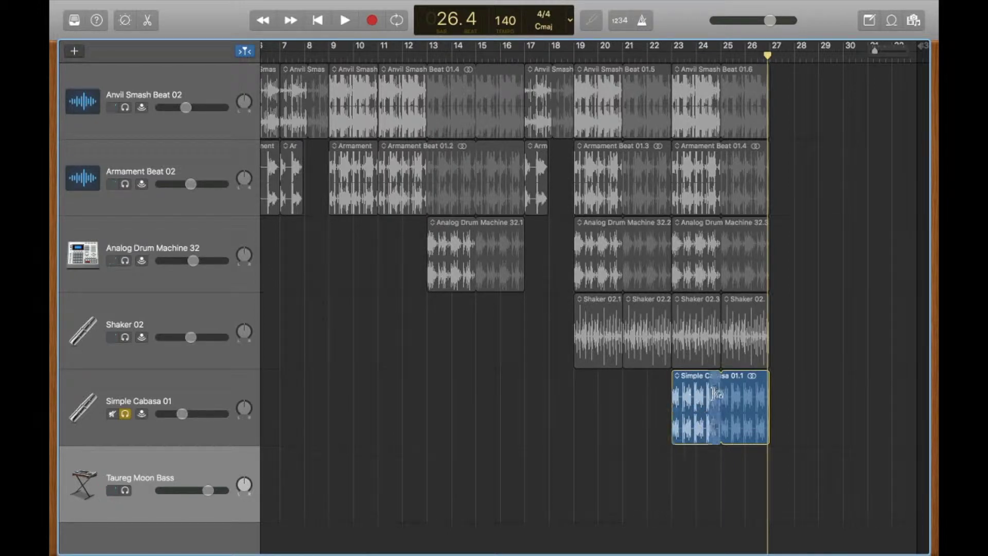
Isolate Analog Drum Machine 32 with Simple Cabasa 01, compare with Shaker 02 alone, and clear all solos
{"action": "left_click", "coordinate": [125, 261]}
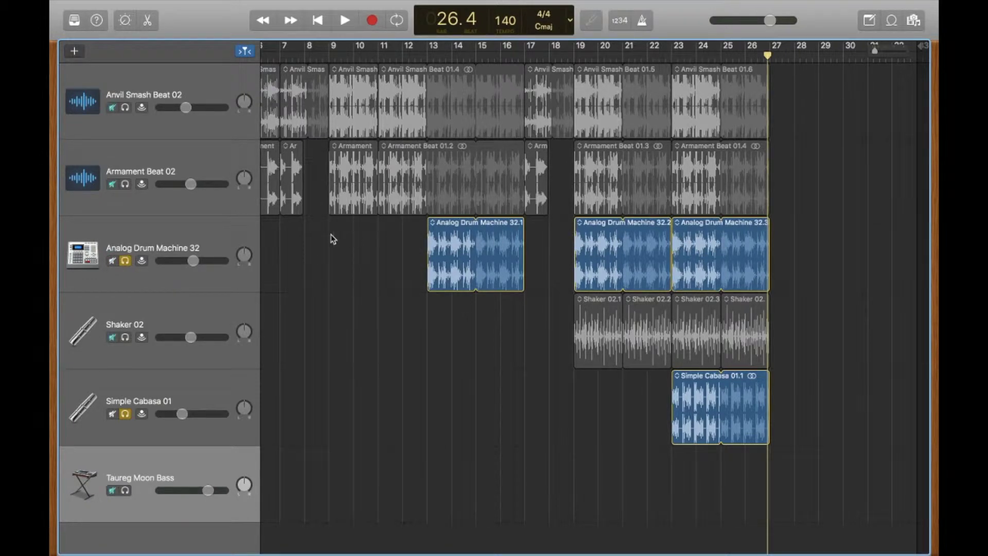
{"action": "left_click", "coordinate": [125, 260]}
{"action": "left_click", "coordinate": [125, 338]}
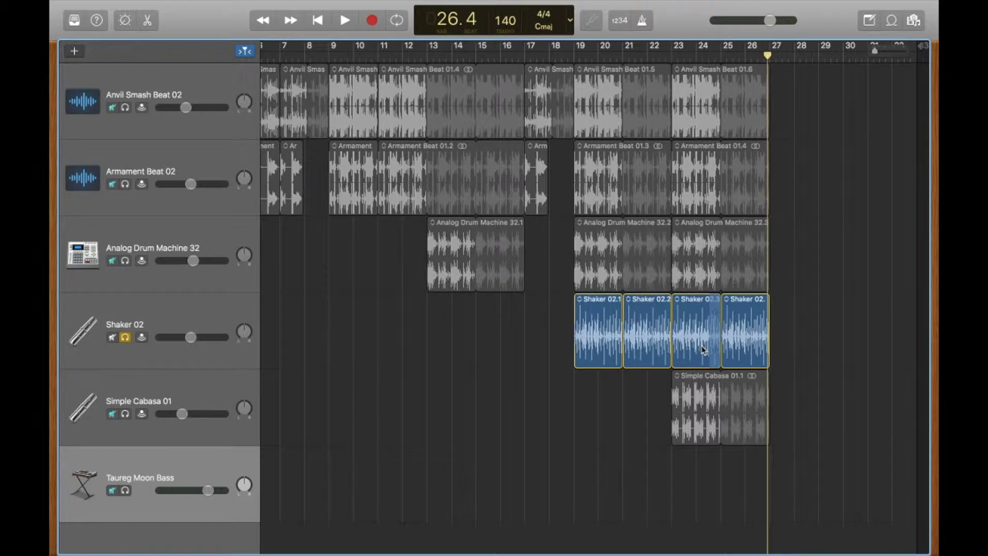
{"action": "left_click", "coordinate": [125, 337]}
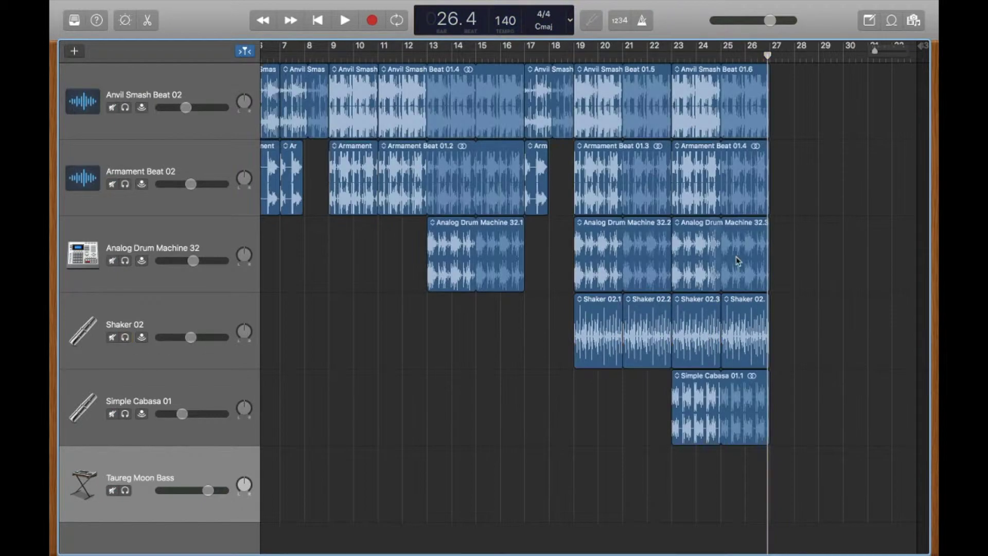
Play all tracks together from bar 23 to the end of the arrangement
{"action": "left_click", "coordinate": [667, 56]}
{"action": "key", "text": "space"}
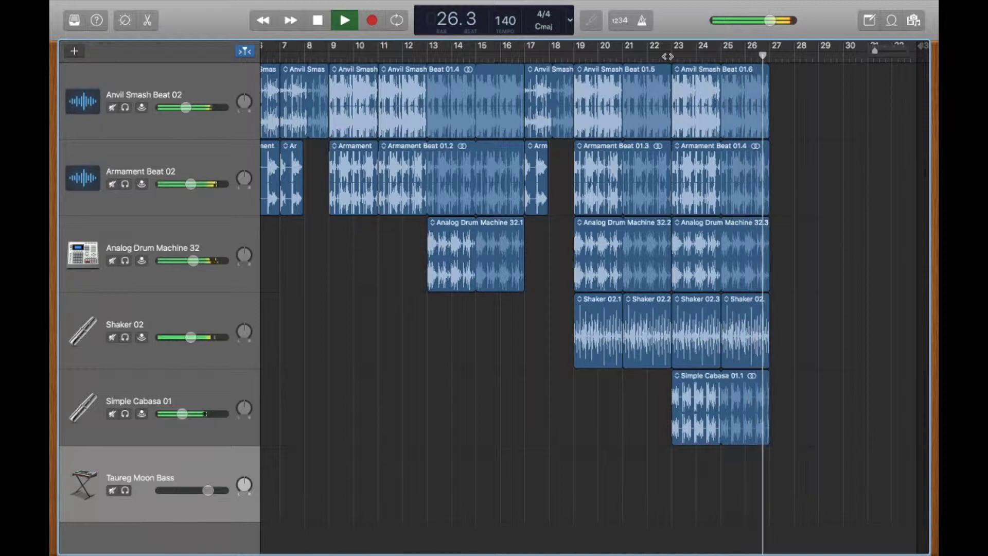
{"action": "key", "text": "space"}
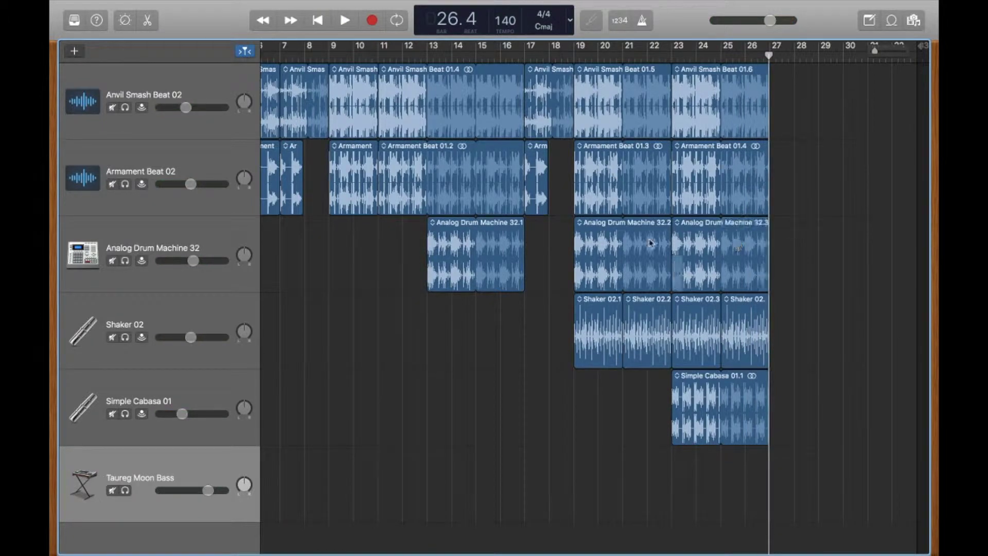
Solo Anvil Smash Beat 02 again, play bars 23 and 24, and release the solo
{"action": "left_click", "coordinate": [125, 107]}
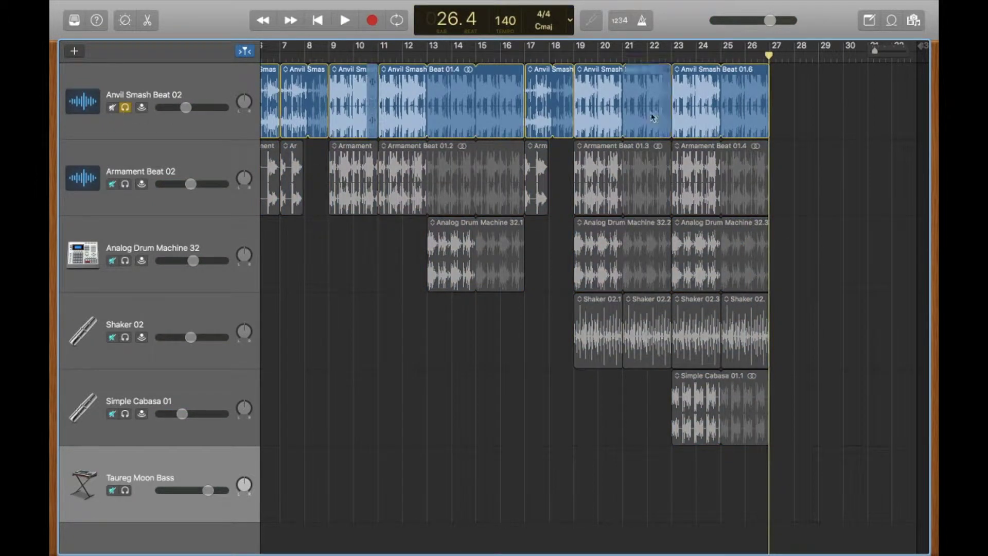
{"action": "left_click", "coordinate": [673, 54]}
{"action": "key", "text": "space"}
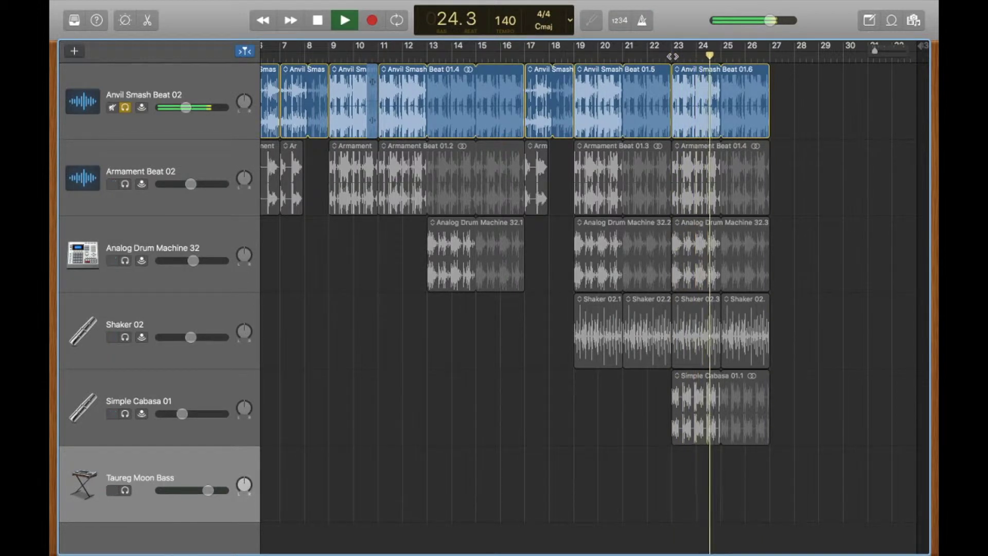
{"action": "key", "text": "space"}
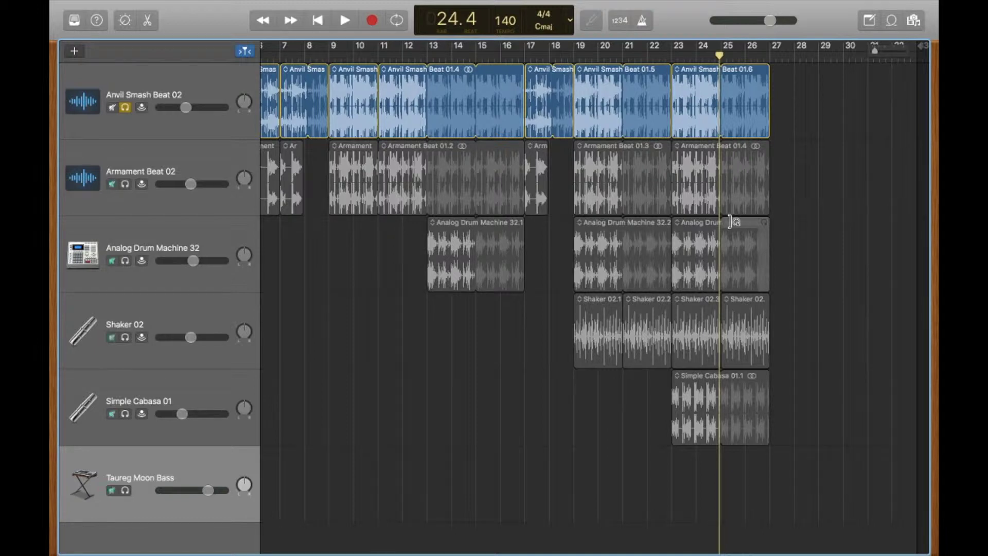
{"action": "left_click", "coordinate": [125, 107]}
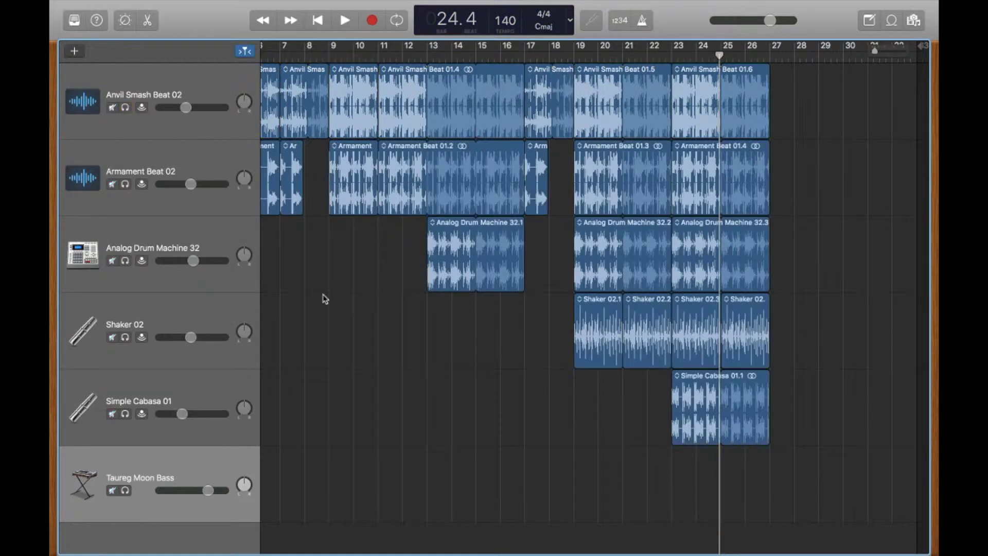
Extend the project end to about bar 40 and place the playhead at bar 33 in the empty area
{"action": "key", "text": "Return"}
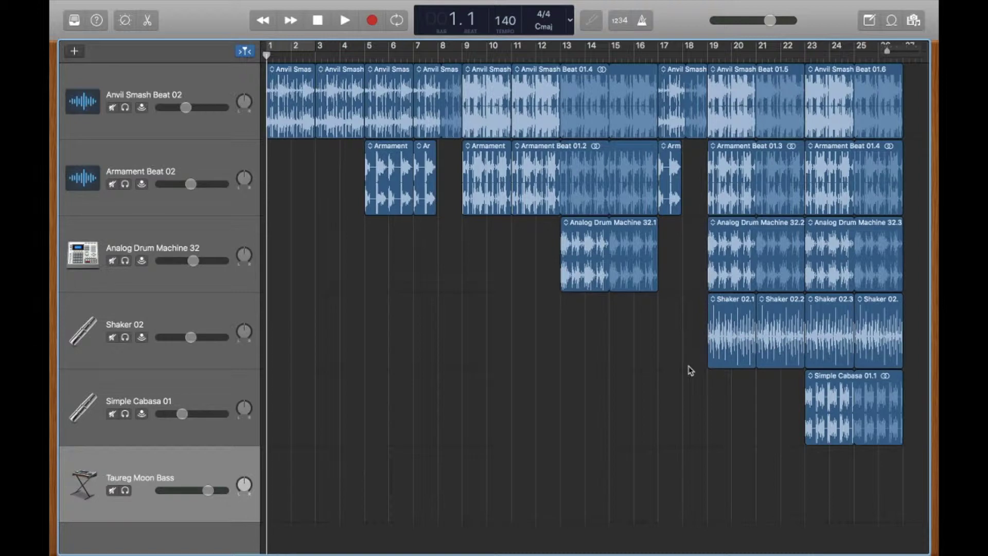
{"action": "key", "text": "super+Left"}
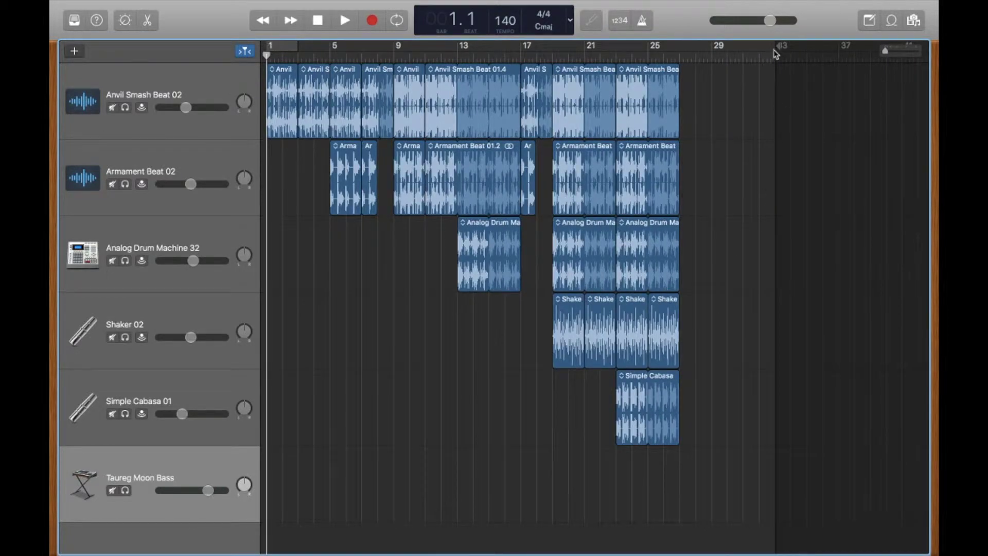
{"action": "mouse_move", "coordinate": [775, 54]}
{"action": "left_mouse_down"}
{"action": "mouse_move", "coordinate": [878, 49]}
{"action": "mouse_move", "coordinate": [892, 58]}
{"action": "left_mouse_up"}
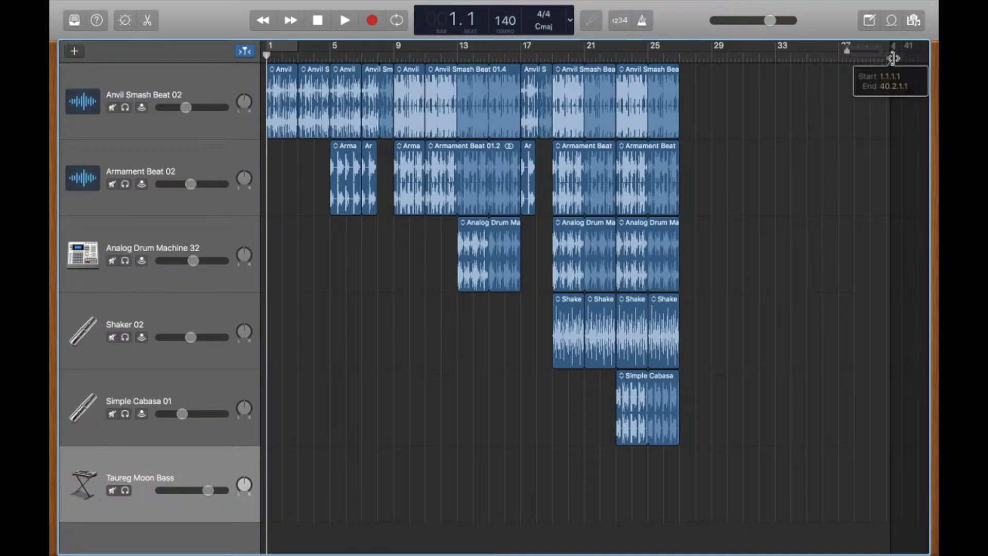
{"action": "left_click", "coordinate": [774, 56]}
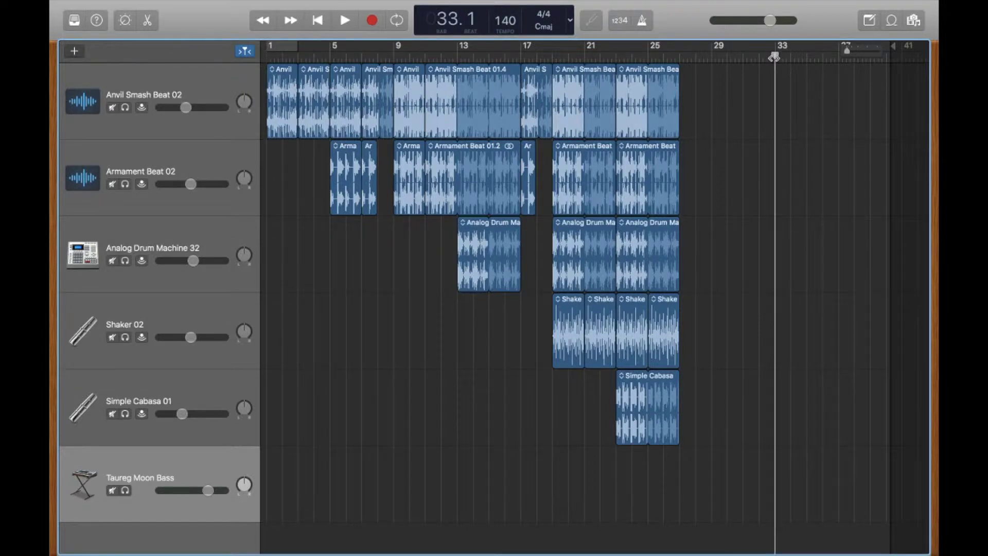
{"action": "scroll", "coordinate": [774, 57], "scroll_direction": "up", "scroll_amount": 10}
{"action": "scroll", "coordinate": [773, 58], "scroll_direction": "down", "scroll_amount": 5}
{"action": "scroll", "coordinate": [773, 58], "scroll_direction": "right", "scroll_amount": 5}
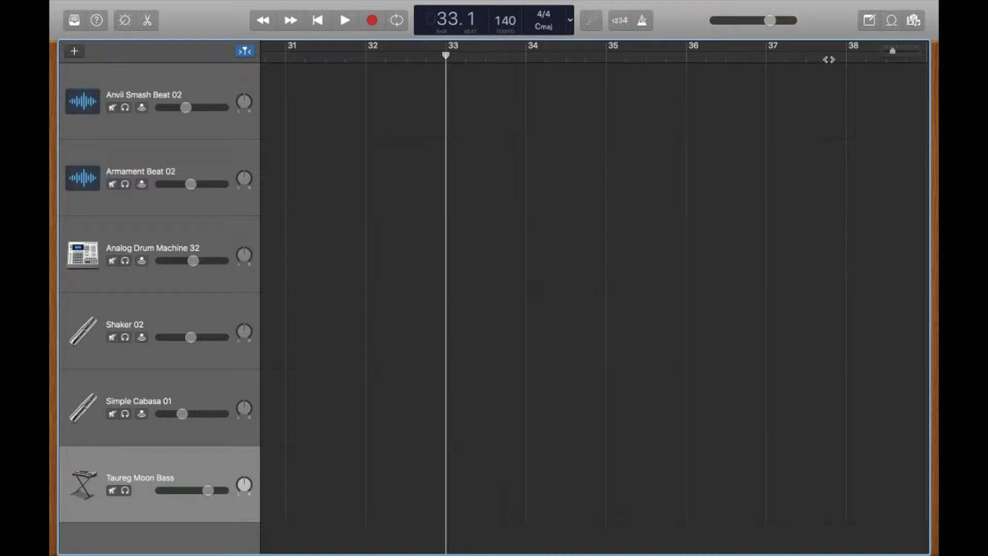
Filter the Apple Loops by the Shaker instrument, preview Shaker 04, and place it at bar 33 on the Anvil Smash Beat 02 track
{"action": "left_click", "coordinate": [892, 21]}
{"action": "left_click", "coordinate": [708, 97]}
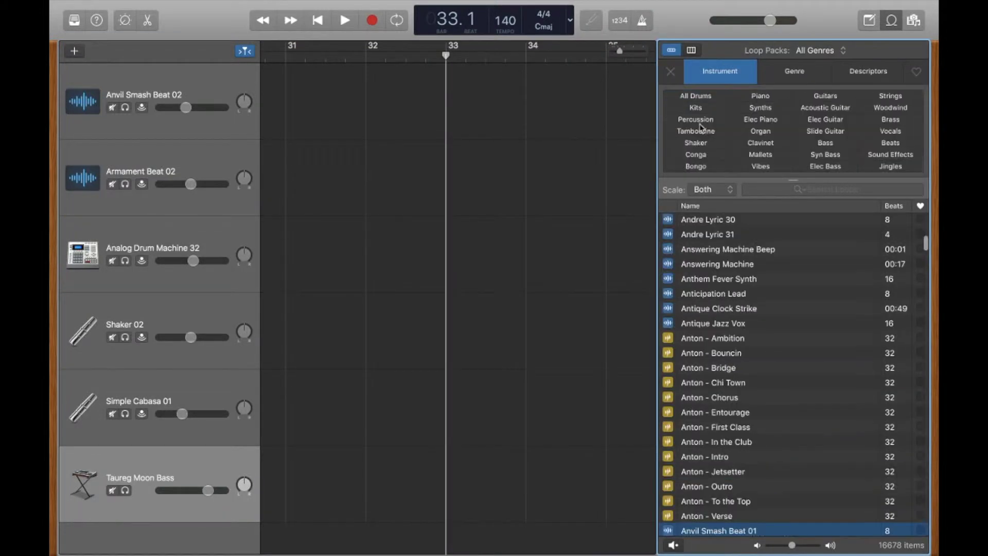
{"action": "left_click", "coordinate": [700, 144]}
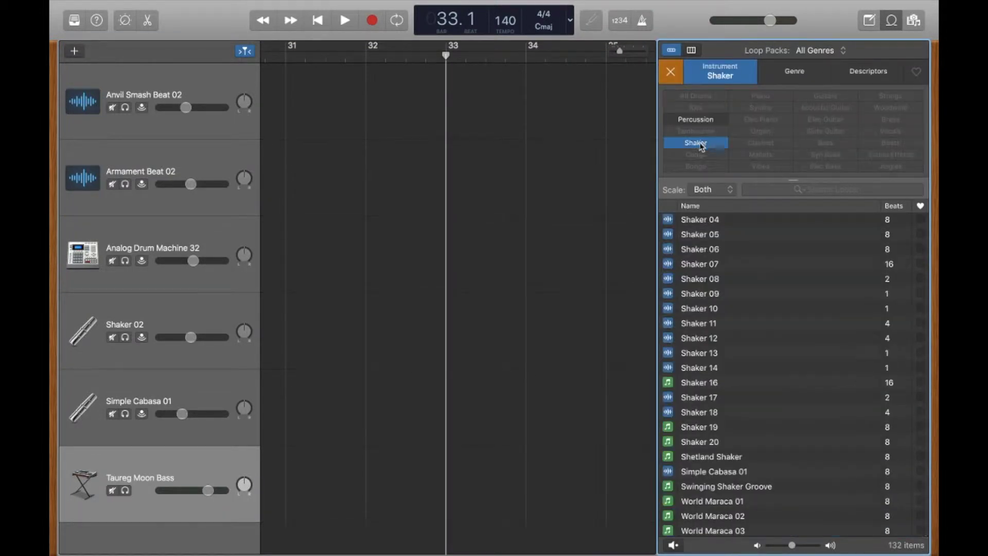
{"action": "left_click", "coordinate": [704, 220]}
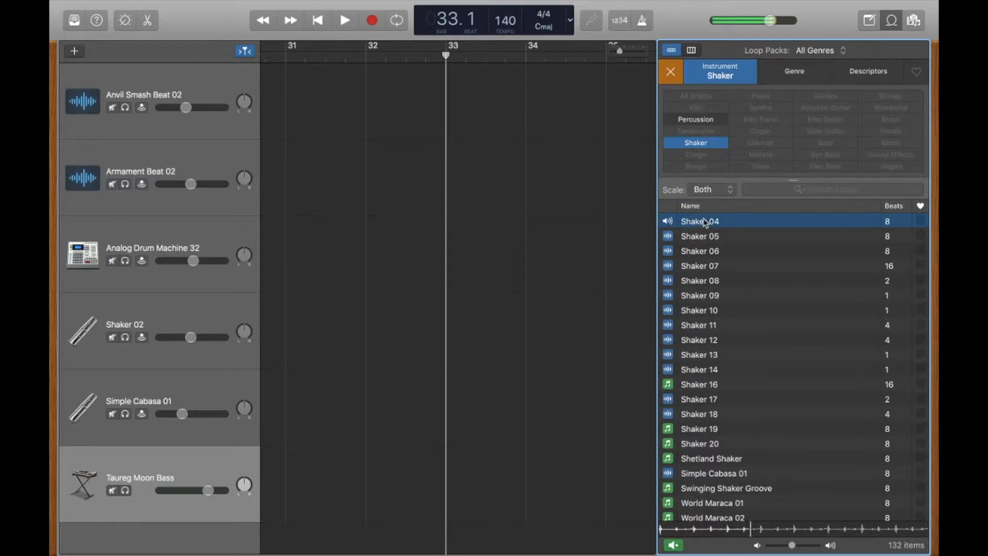
{"action": "left_click_drag", "start_coordinate": [705, 222], "coordinate": [454, 91]}
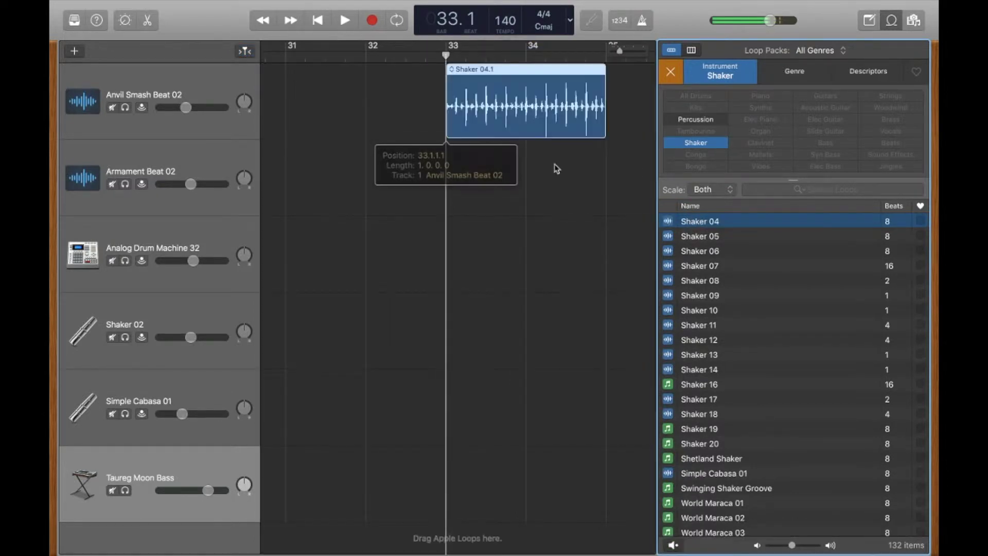
Change the Apple Loops instrument filter from Shaker to All Drums and browse to the Analog Drum Machine loops
{"action": "scroll", "coordinate": [554, 167], "scroll_direction": "right", "scroll_amount": 5}
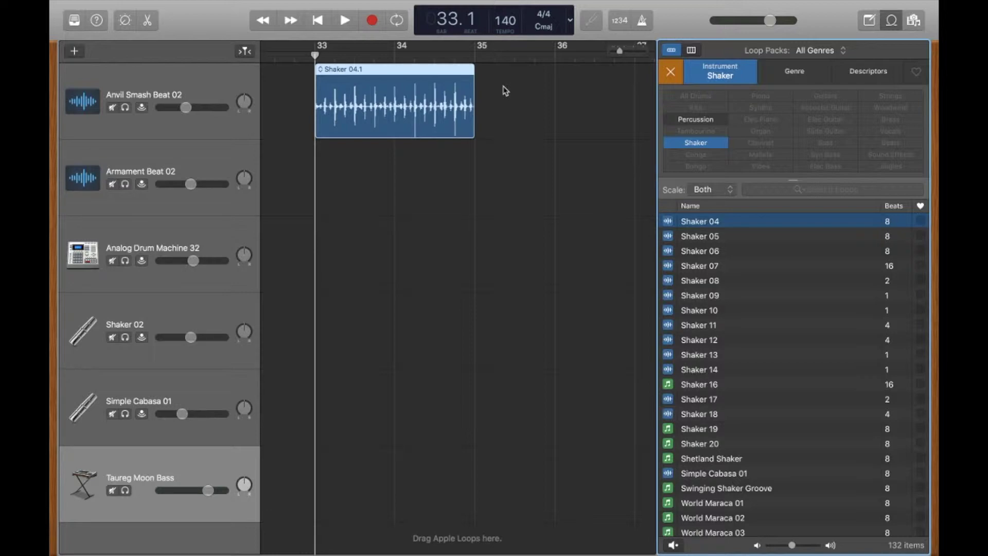
{"action": "left_click", "coordinate": [676, 143]}
{"action": "left_click", "coordinate": [698, 108]}
{"action": "left_click", "coordinate": [698, 108]}
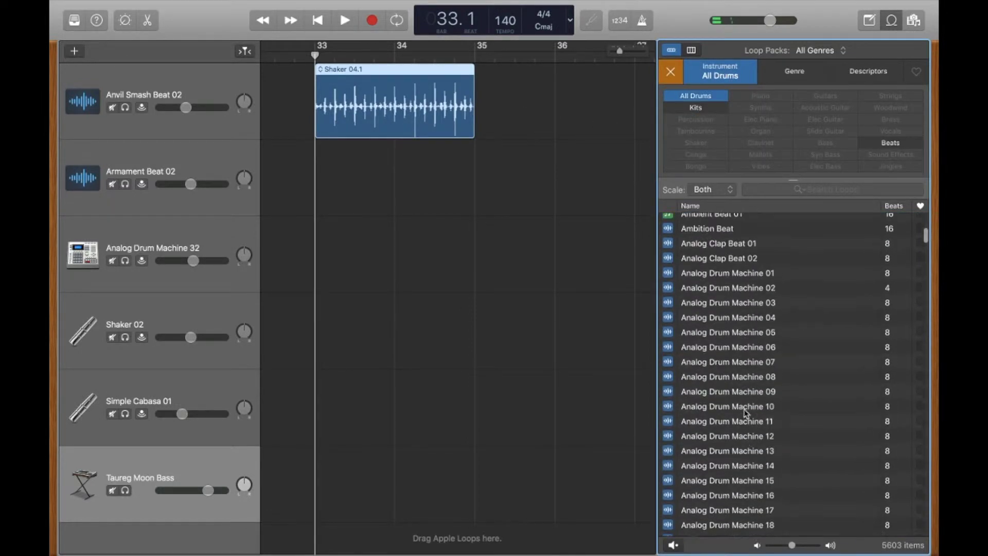
{"action": "scroll", "coordinate": [767, 409], "scroll_direction": "down", "scroll_amount": 3}
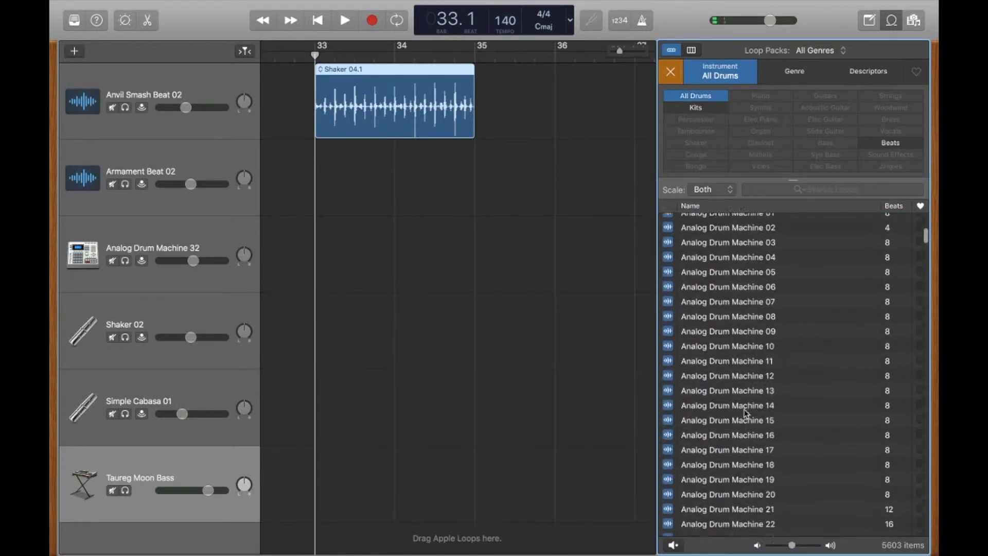
Preview Analog Drum Machine 11 down to 08, place 08 at bar 35 after the shaker loop, and play from bar 33
{"action": "left_click", "coordinate": [755, 354]}
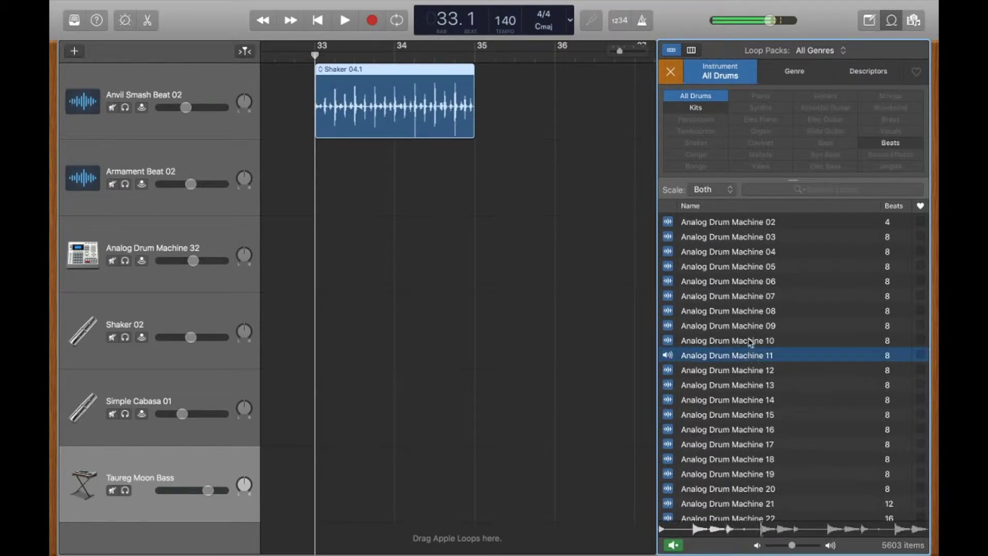
{"action": "left_click", "coordinate": [750, 341]}
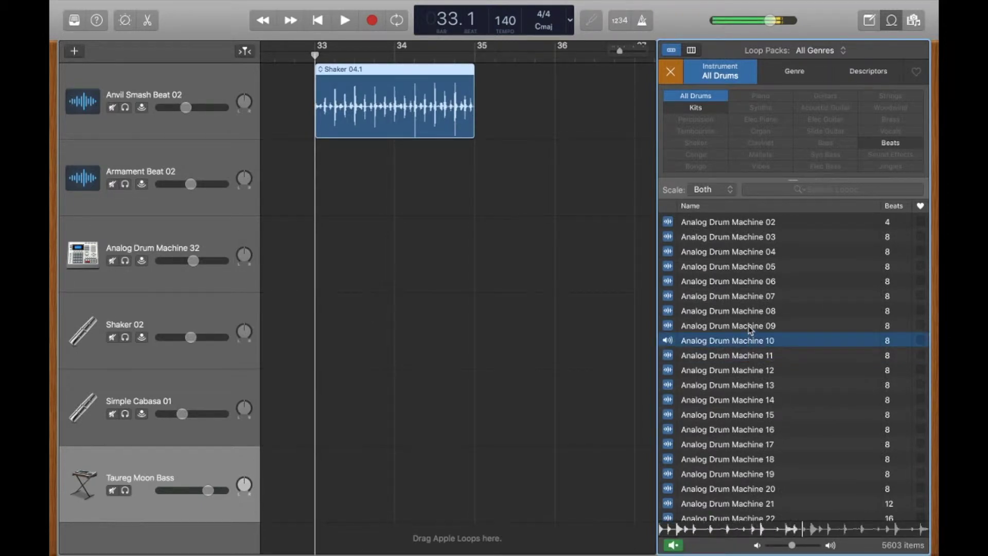
{"action": "left_click", "coordinate": [750, 327]}
{"action": "left_click", "coordinate": [746, 310]}
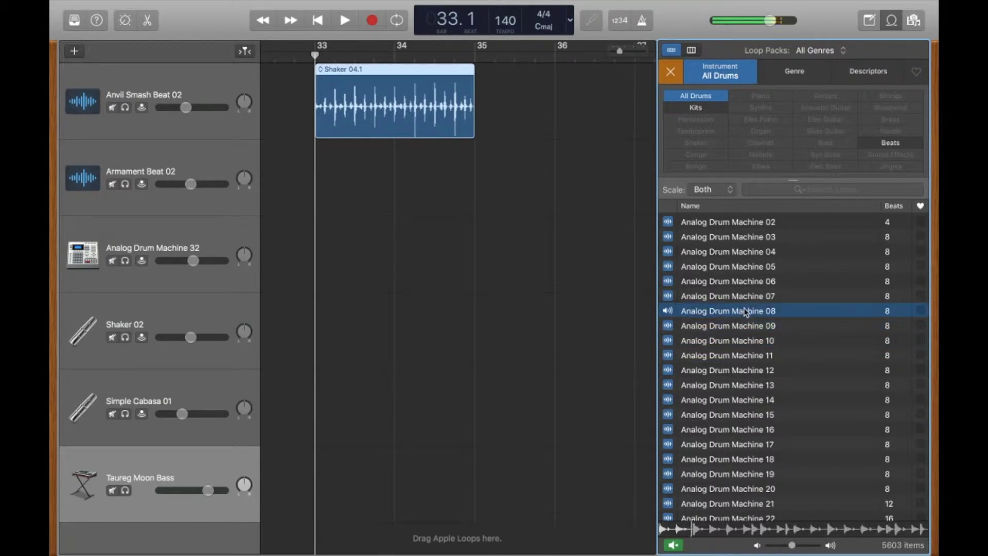
{"action": "left_click_drag", "start_coordinate": [746, 311], "coordinate": [483, 101]}
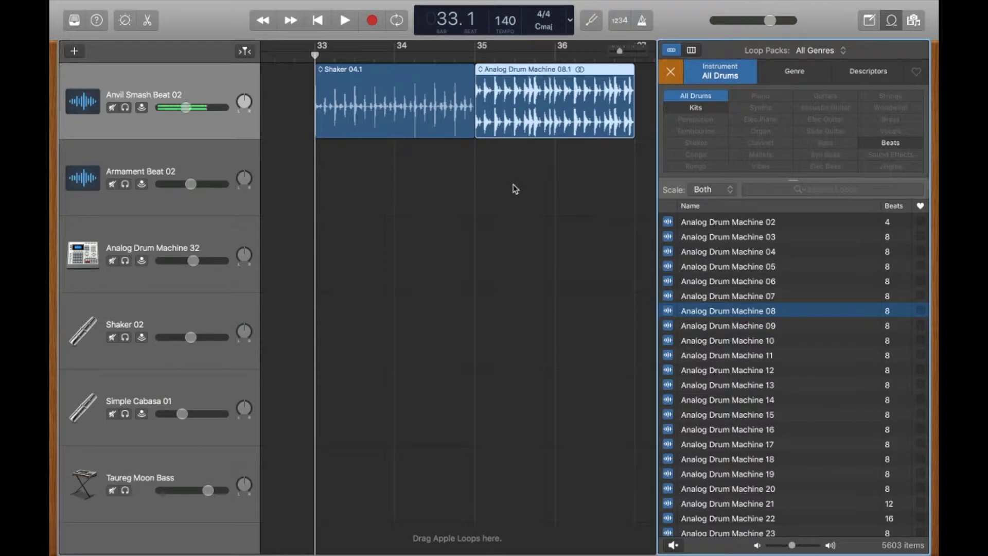
{"action": "key", "text": "space"}
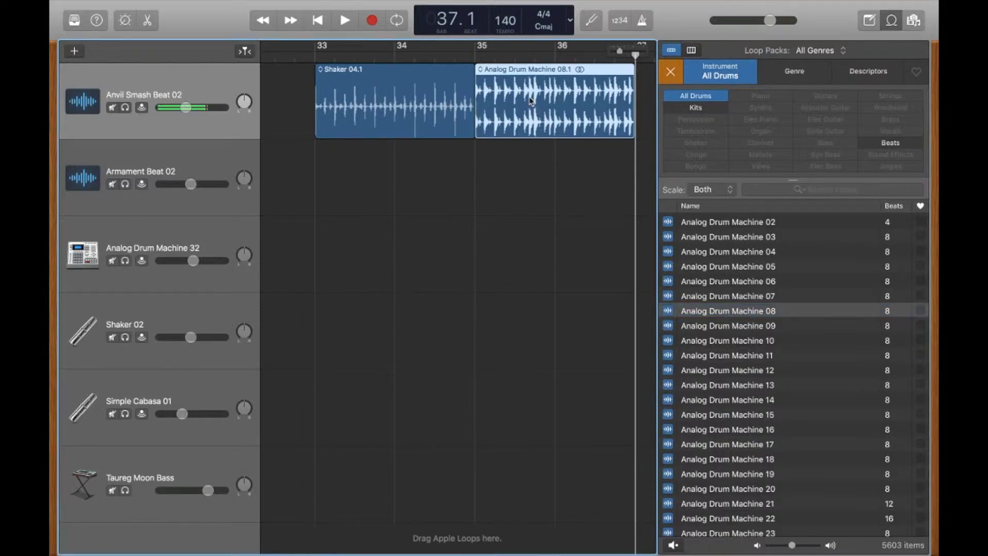
Move the Analog Drum Machine 08 region to the Armament Beat 02 track, loop Shaker 04 to bar 37, and play from bar 33
{"action": "left_click_drag", "start_coordinate": [545, 116], "coordinate": [531, 147]}
{"action": "left_click_drag", "start_coordinate": [474, 72], "coordinate": [633, 106]}
{"action": "left_click", "coordinate": [315, 56]}
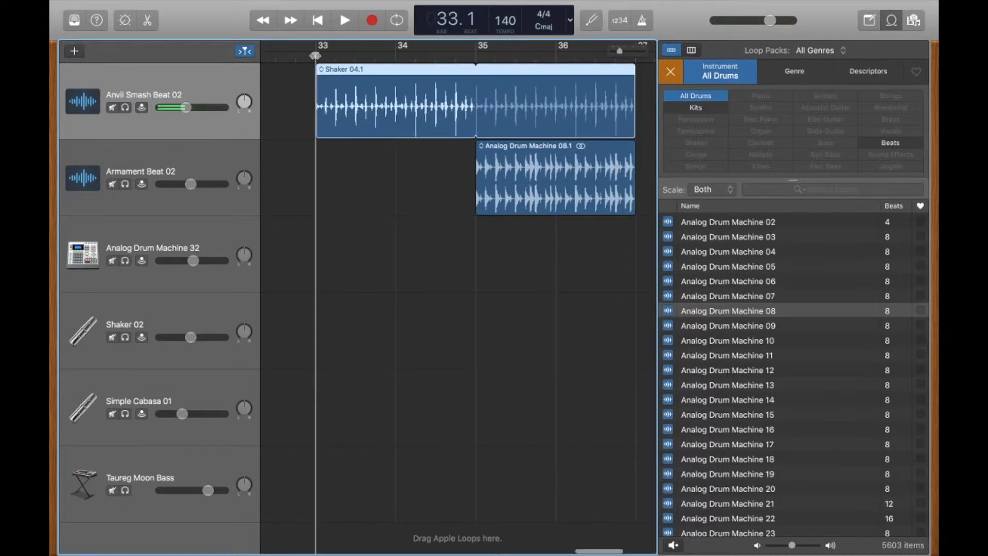
{"action": "key", "text": "space"}
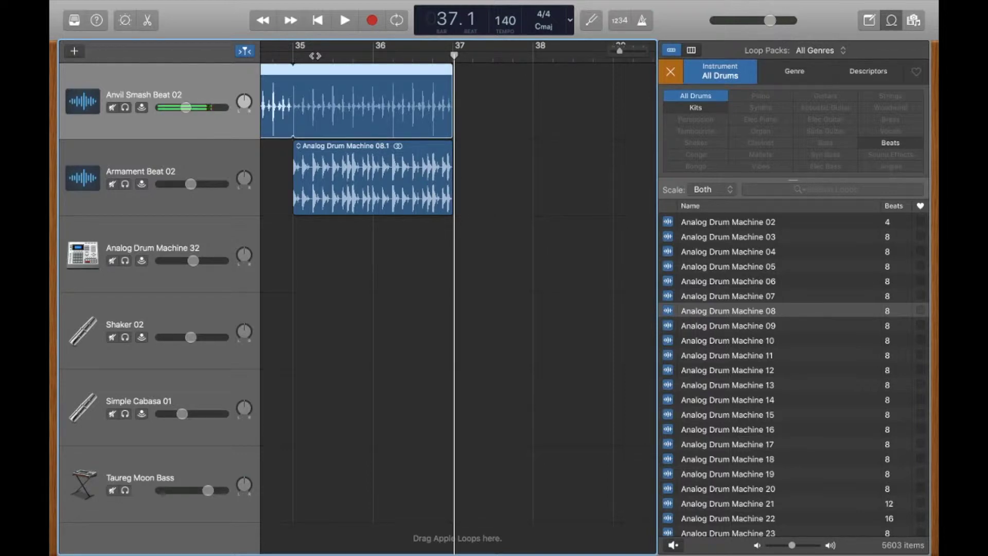
Copy the Analog Drum Machine 08 region to bar 37 on the Armament Beat 02 track
{"action": "scroll", "coordinate": [474, 196], "scroll_direction": "right", "scroll_amount": 2}
{"action": "left_click_drag", "start_coordinate": [381, 176], "coordinate": [548, 169]}
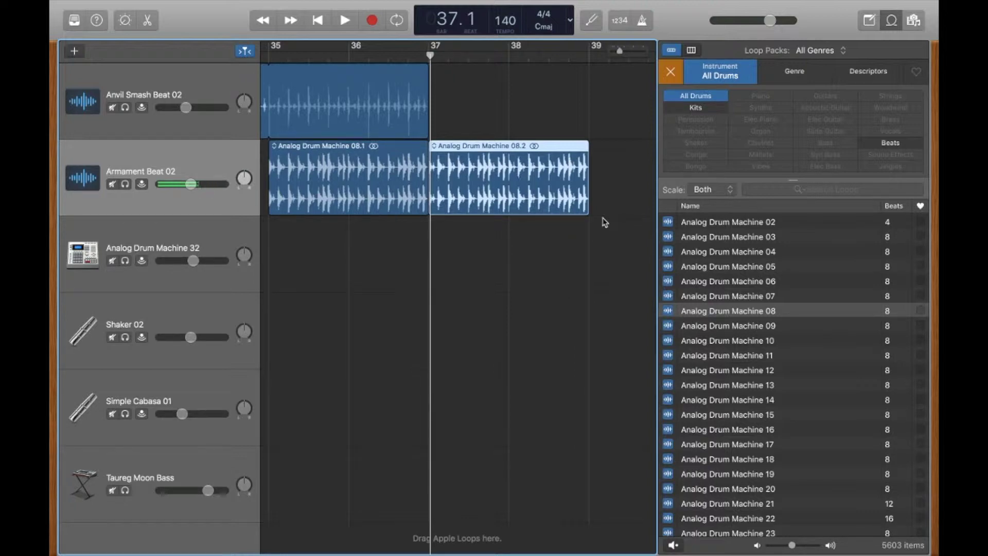
Preview Analog Drum Machine 47 and 46, and place 46 at bar 37 on the Analog Drum Machine 32 track
{"action": "scroll", "coordinate": [725, 277], "scroll_direction": "up", "scroll_amount": 3}
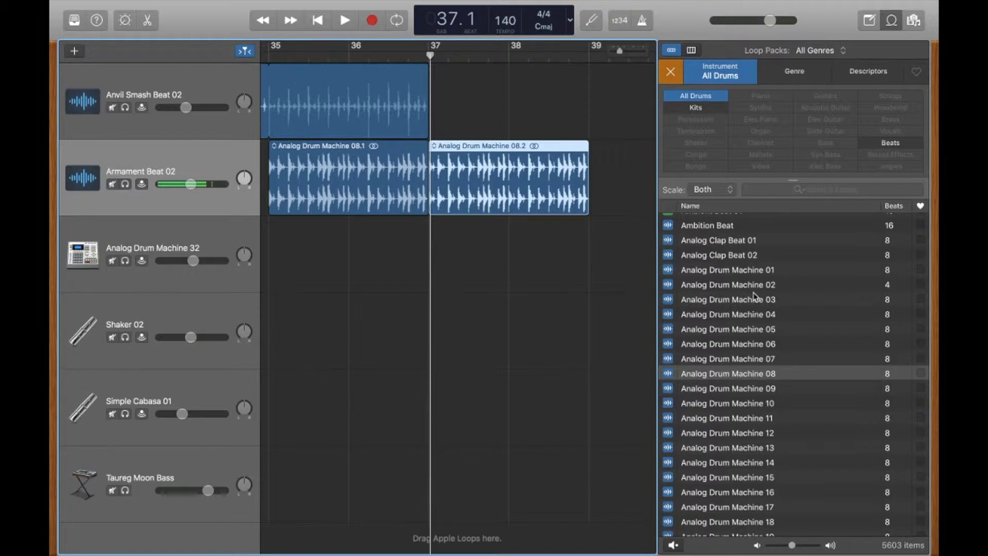
{"action": "scroll", "coordinate": [761, 406], "scroll_direction": "down", "scroll_amount": 15}
{"action": "left_click", "coordinate": [746, 380]}
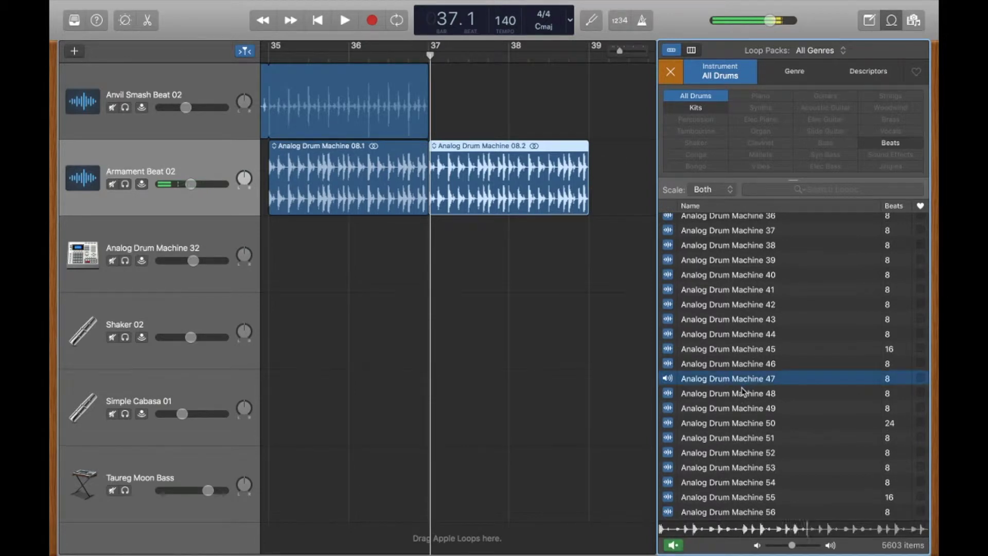
{"action": "left_click", "coordinate": [741, 370]}
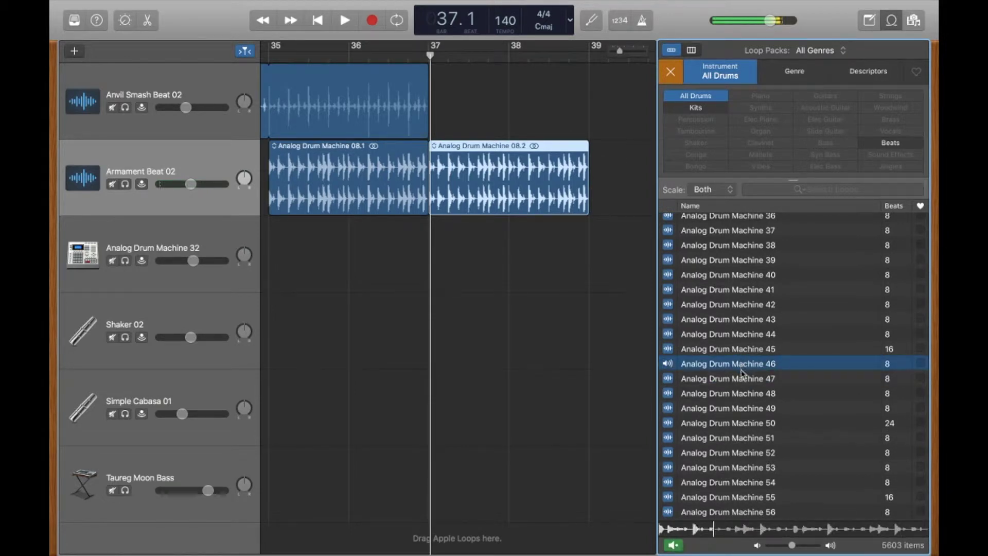
{"action": "left_click", "coordinate": [674, 544]}
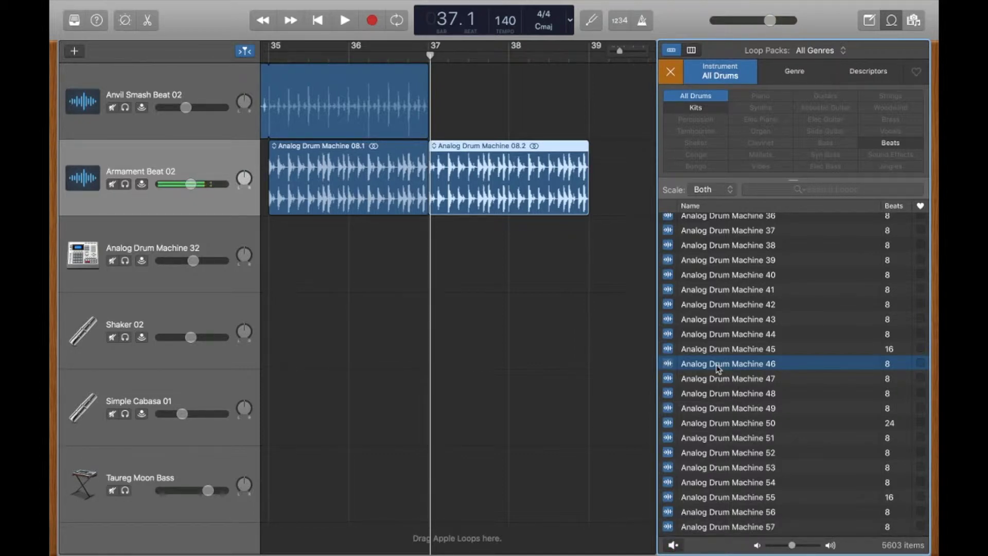
{"action": "left_click_drag", "start_coordinate": [719, 367], "coordinate": [439, 271]}
Play bars 37 and 38 with Armament Beat 02 soloed and again unsoloed, and delete the Analog Drum Machine 46 region
{"action": "left_click", "coordinate": [125, 184]}
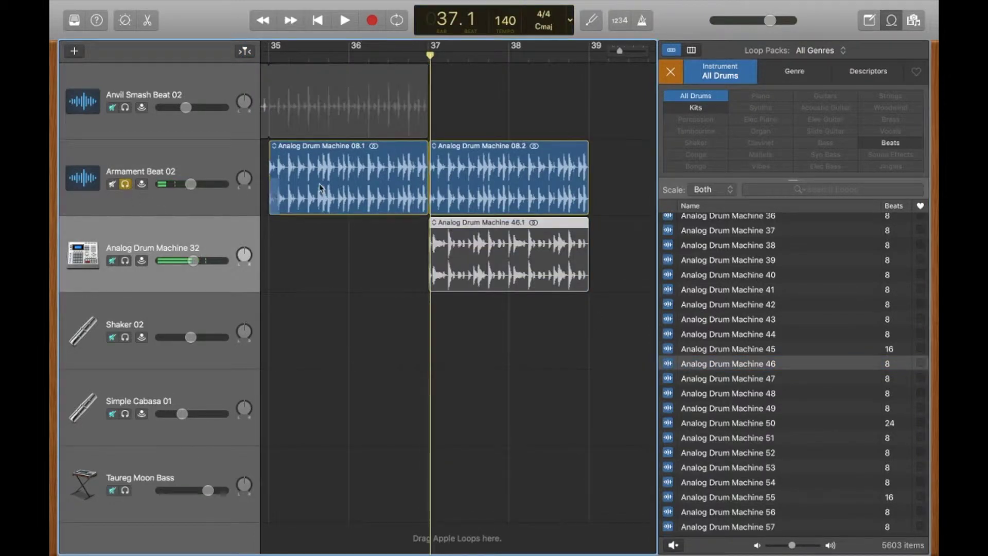
{"action": "key", "text": "space"}
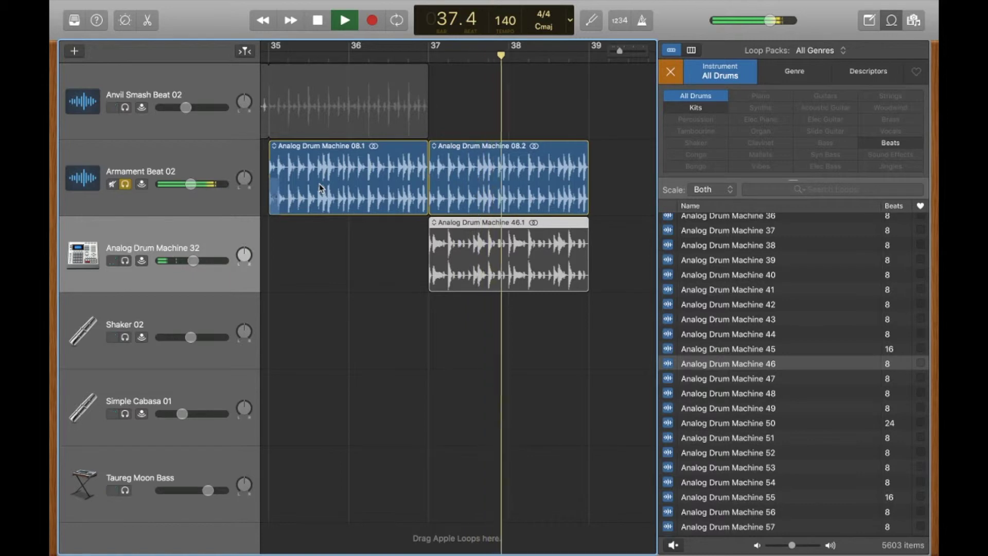
{"action": "key", "text": "space"}
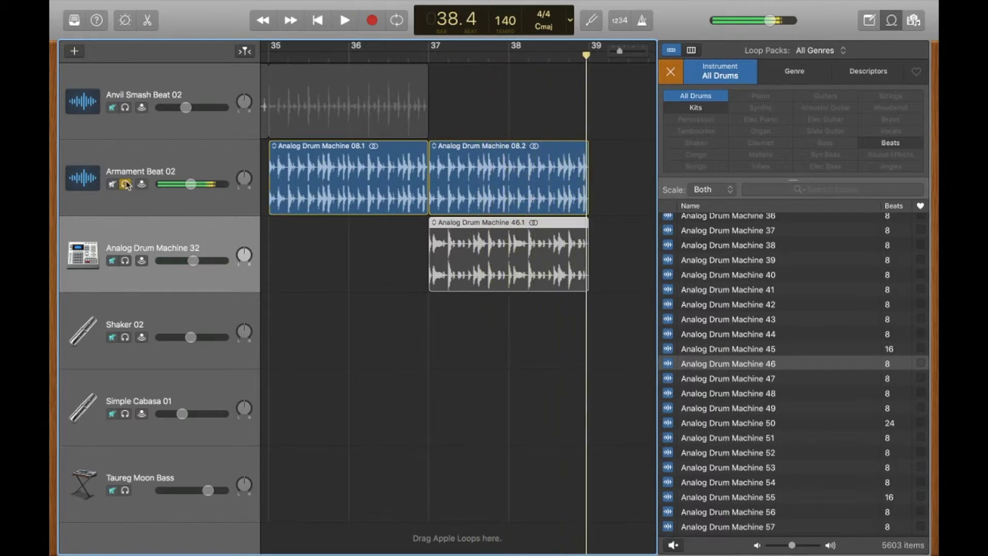
{"action": "left_click", "coordinate": [125, 184]}
{"action": "left_click", "coordinate": [425, 54]}
{"action": "key", "text": "space"}
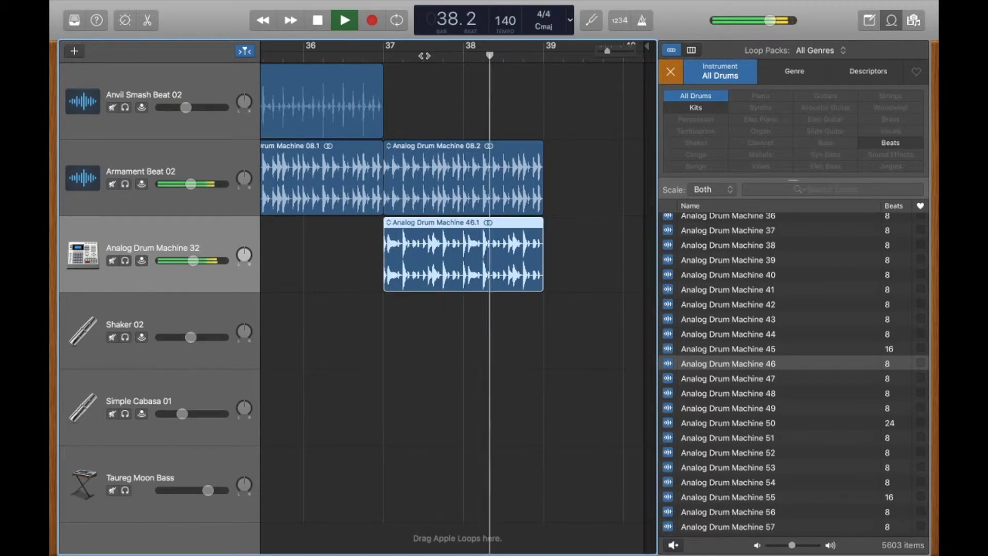
{"action": "key", "text": "space"}
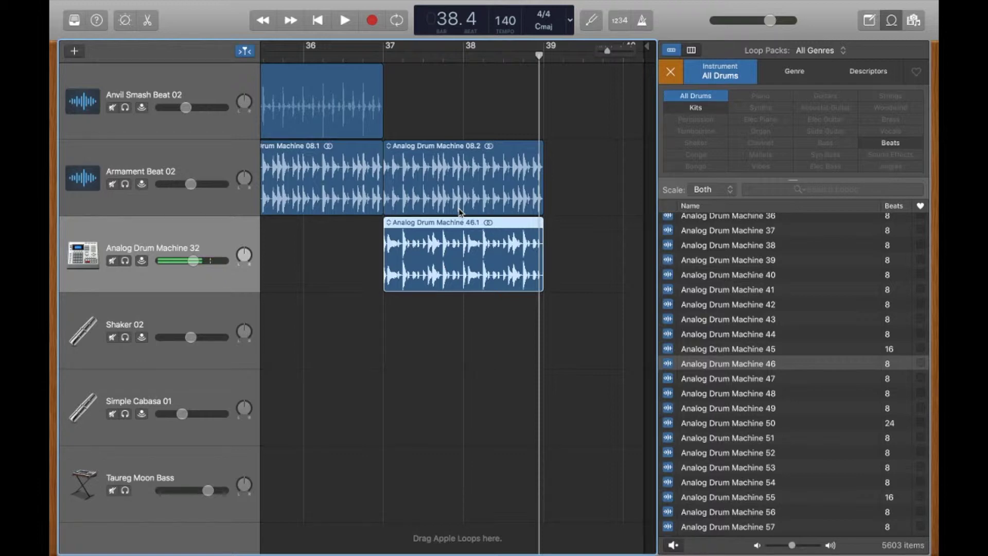
{"action": "key", "text": "Delete"}
Search the drum loops for "hat", preview Super Hat Clap Topper, and place Stompy Hat Topper at bar 37 on the Analog Drum Machine 32 track
{"action": "scroll", "coordinate": [776, 399], "scroll_direction": "up", "scroll_amount": 5}
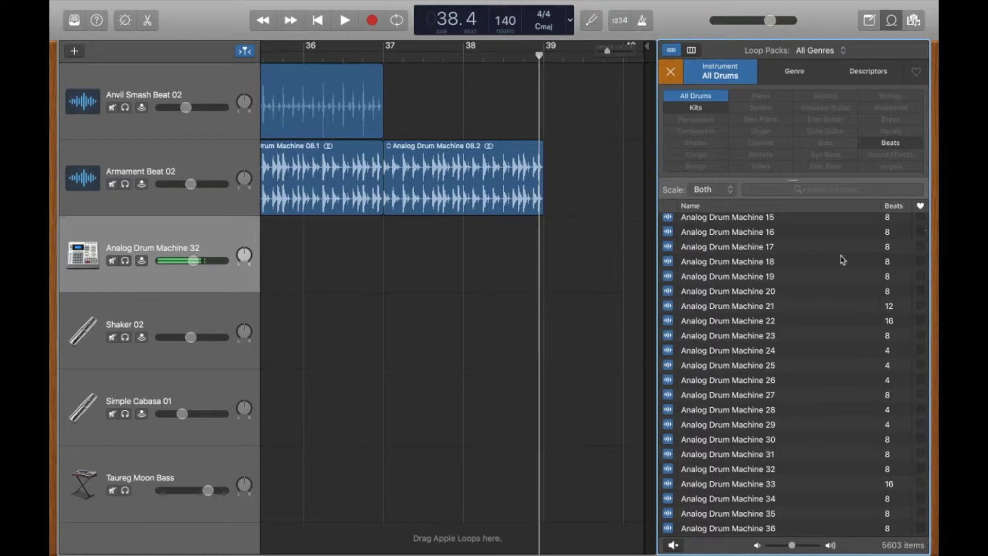
{"action": "left_click", "coordinate": [842, 186]}
{"action": "type", "text": "hat"}
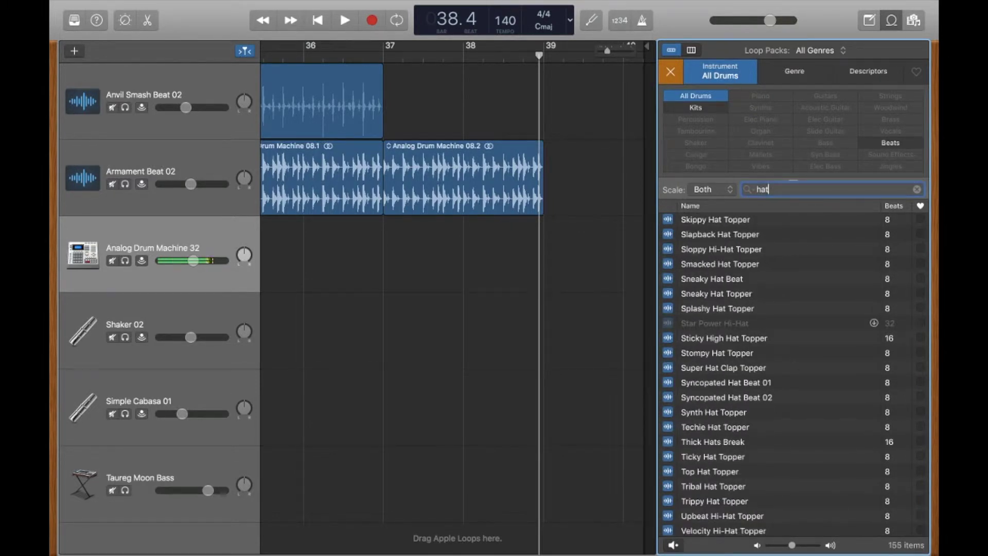
{"action": "left_click", "coordinate": [766, 368]}
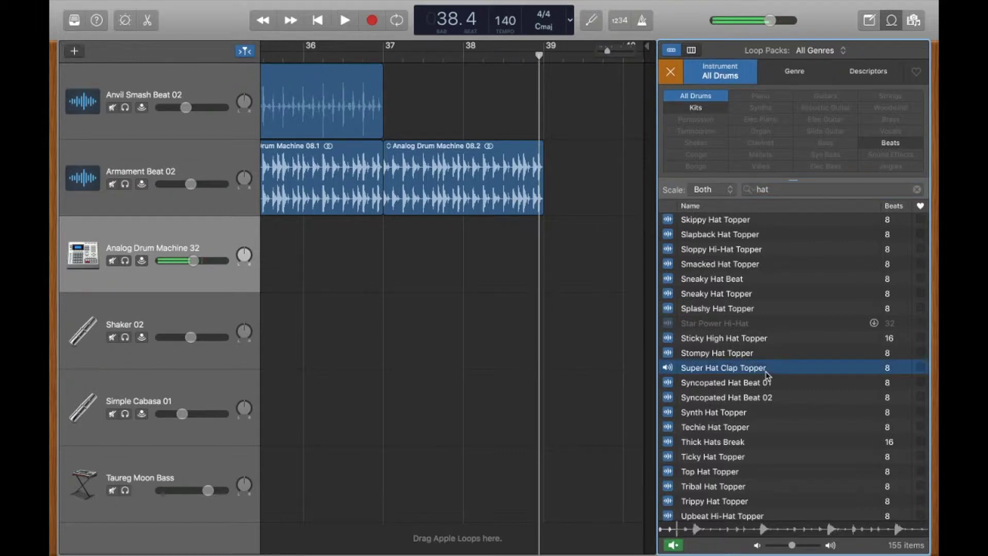
{"action": "left_click", "coordinate": [740, 354]}
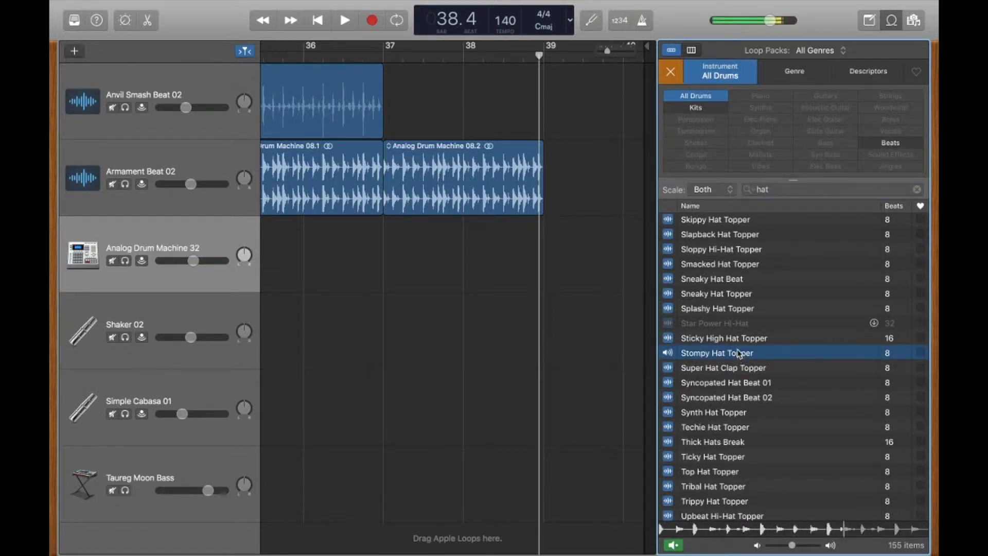
{"action": "left_click_drag", "start_coordinate": [503, 235], "coordinate": [387, 247]}
Play from bar 37 with Armament Beat 02 soloed, release the solo, and replay bars 37 and 38 with the hat loop
{"action": "left_click", "coordinate": [385, 57]}
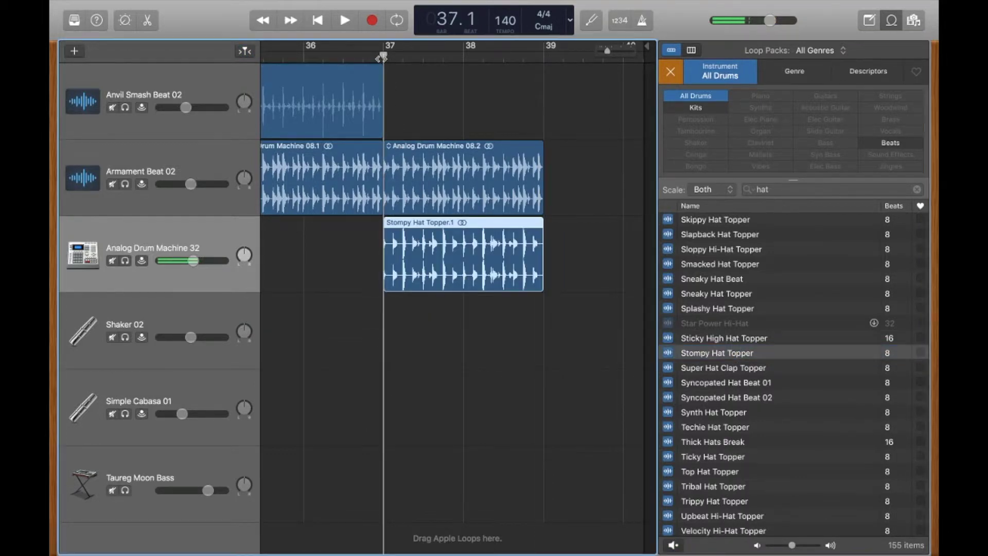
{"action": "left_click", "coordinate": [126, 184]}
{"action": "key", "text": "space"}
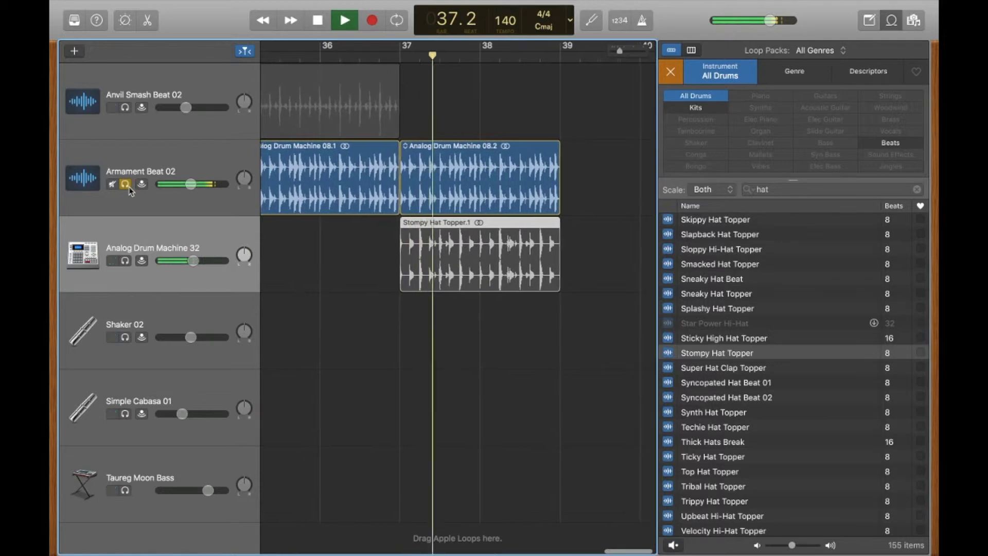
{"action": "left_click", "coordinate": [125, 185]}
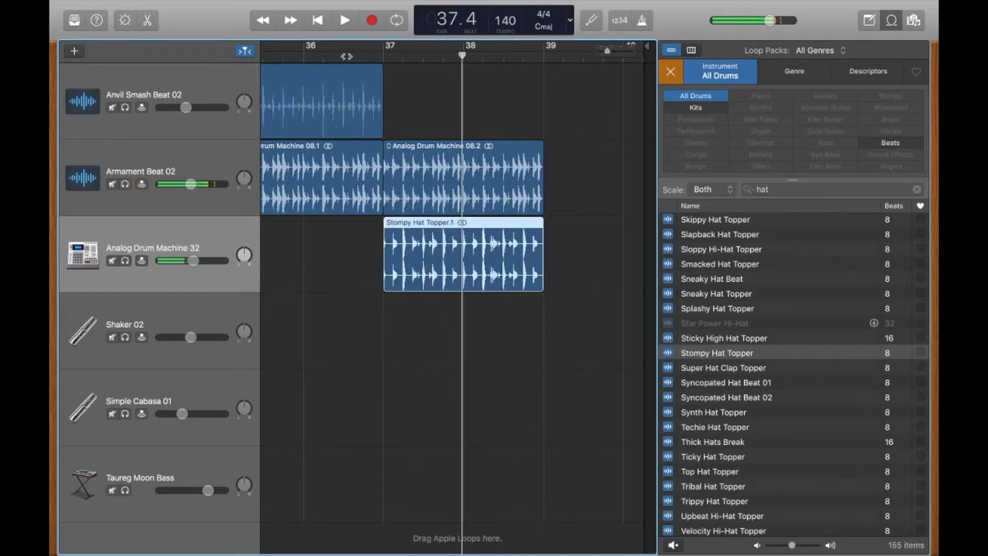
{"action": "left_click", "coordinate": [380, 58]}
{"action": "key", "text": "space"}
{"action": "scroll", "coordinate": [379, 61], "scroll_direction": "left", "scroll_amount": 1}
{"action": "scroll", "coordinate": [379, 61], "scroll_direction": "right", "scroll_amount": 2}
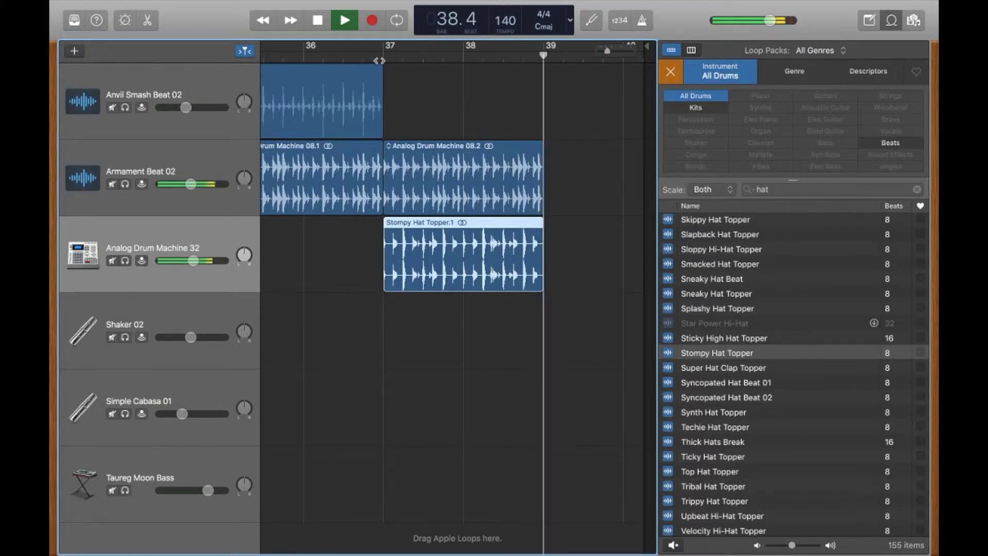
{"action": "key", "text": "space"}
Extend the looped Shaker 04 region to bar 39 and play the layered section from bar 33
{"action": "scroll", "coordinate": [417, 195], "scroll_direction": "left", "scroll_amount": 2}
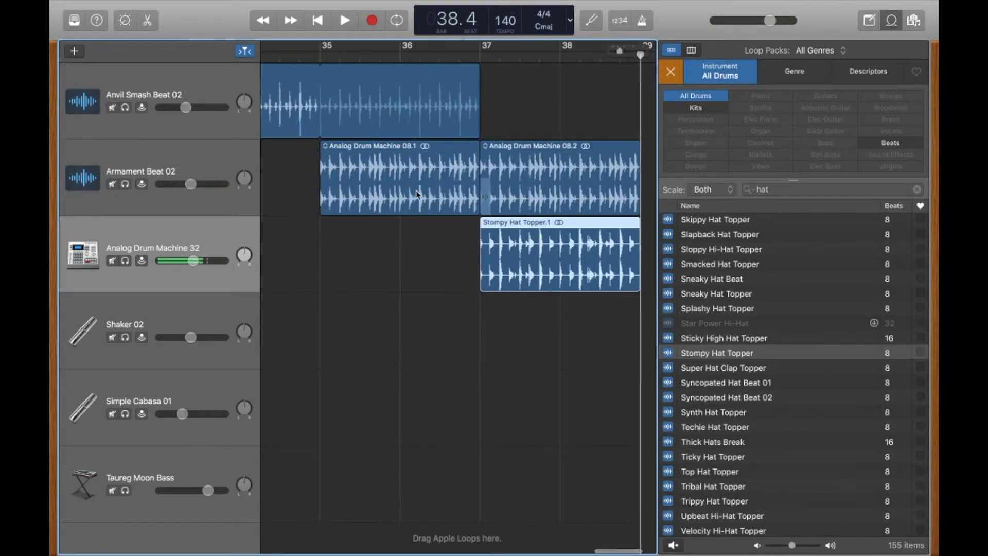
{"action": "scroll", "coordinate": [417, 195], "scroll_direction": "down", "scroll_amount": 3}
{"action": "scroll", "coordinate": [417, 195], "scroll_direction": "right", "scroll_amount": 1}
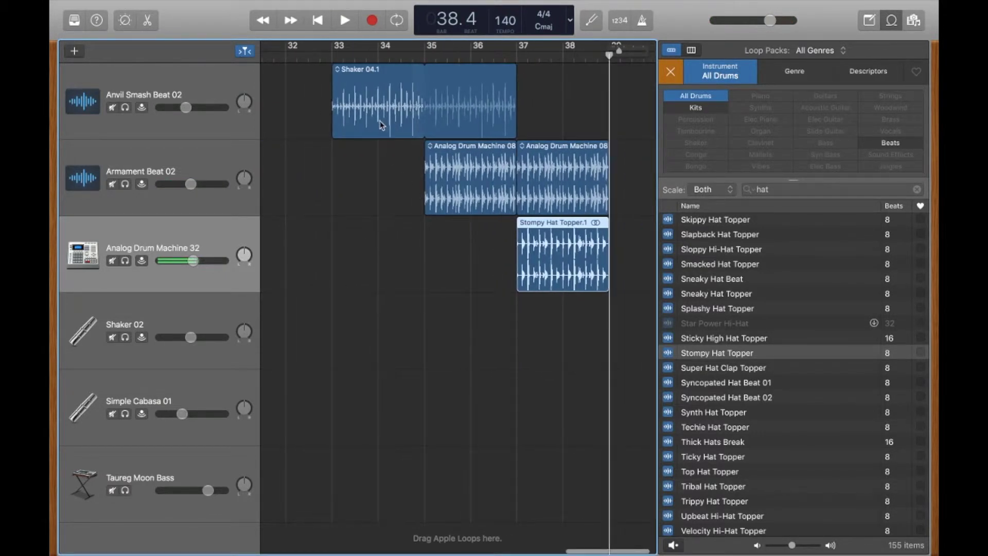
{"action": "left_click_drag", "start_coordinate": [514, 84], "coordinate": [603, 90]}
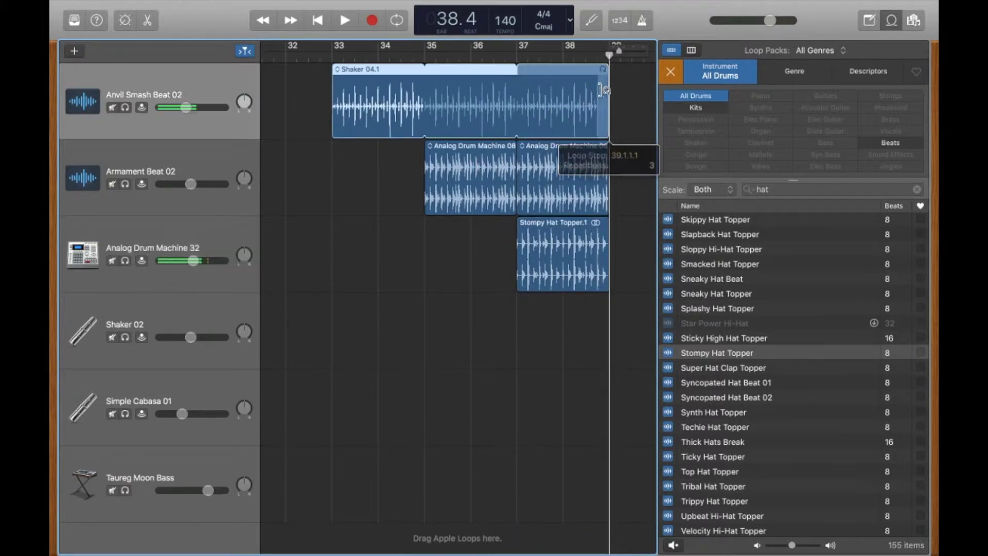
{"action": "left_click", "coordinate": [334, 56]}
{"action": "key", "text": "space"}
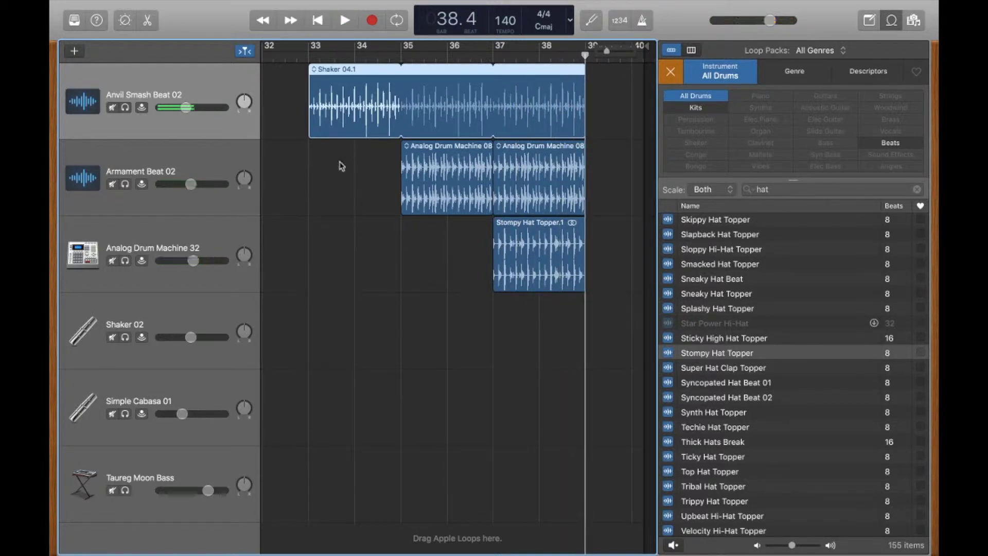
Delete all the shaker, drum machine and hat regions between bars 33 and 39
{"action": "scroll", "coordinate": [339, 167], "scroll_direction": "down", "scroll_amount": 5}
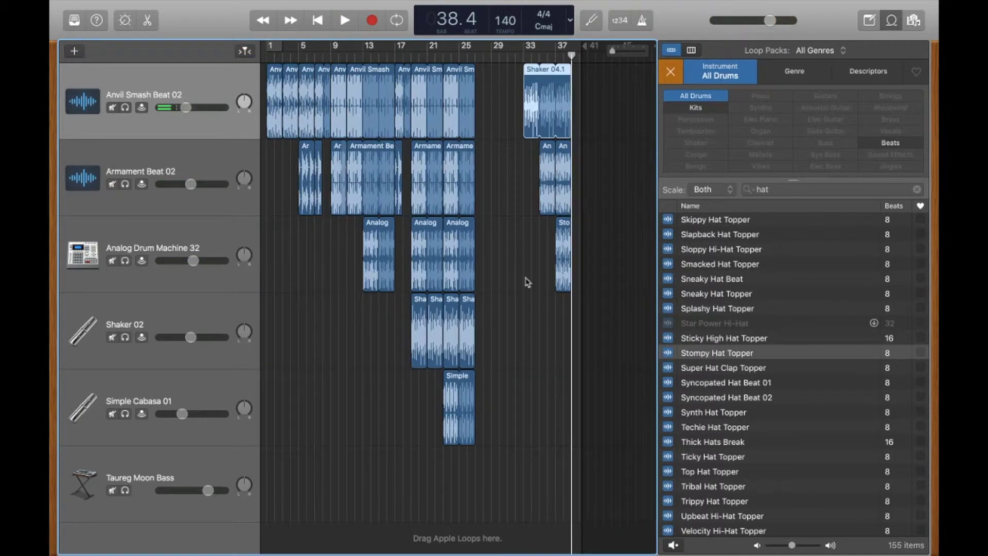
{"action": "left_click_drag", "start_coordinate": [523, 310], "coordinate": [603, 100]}
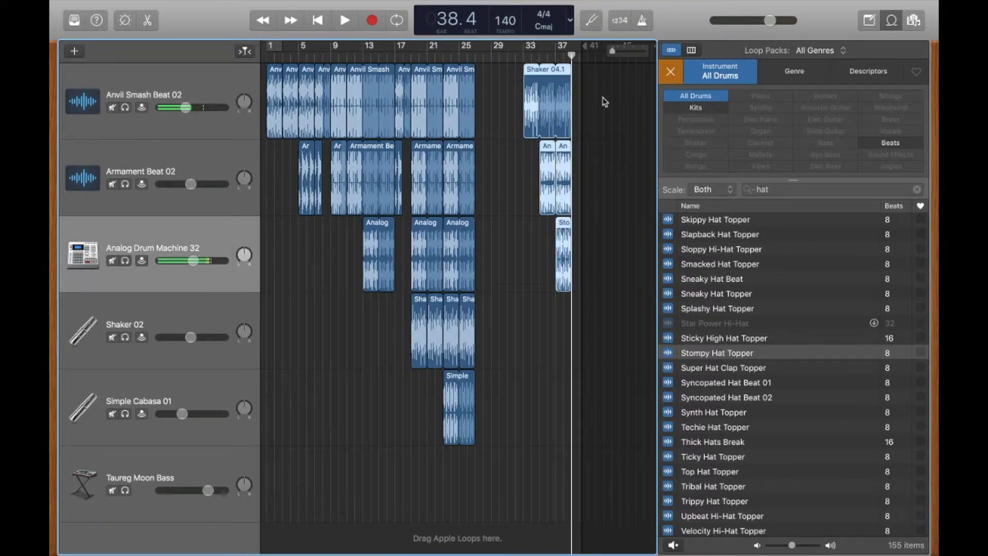
{"action": "key", "text": "Delete"}
{"action": "scroll", "coordinate": [491, 188], "scroll_direction": "up", "scroll_amount": 4}
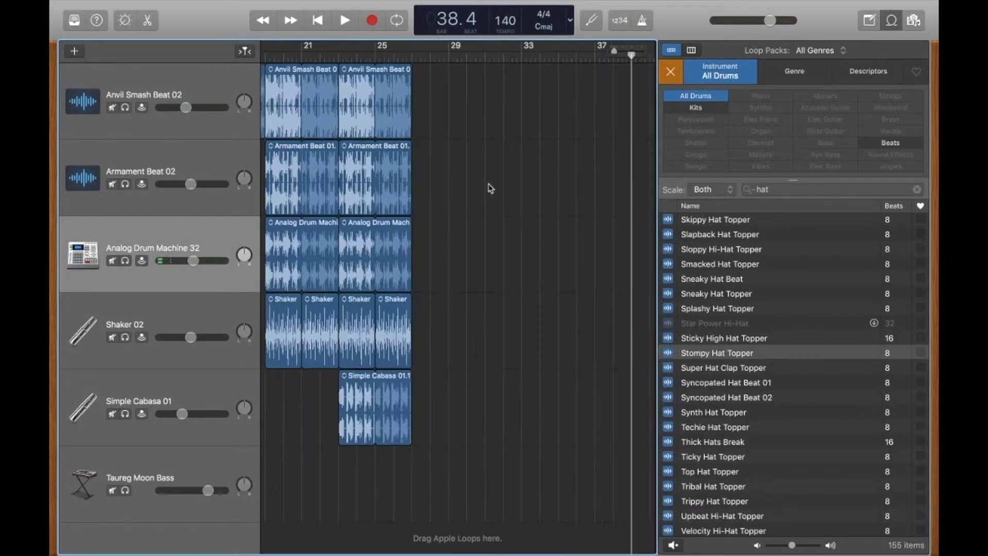
Hide the loop browser, solo Anvil Smash Beat 02 and play it from bar 9
{"action": "scroll", "coordinate": [491, 188], "scroll_direction": "left", "scroll_amount": 10}
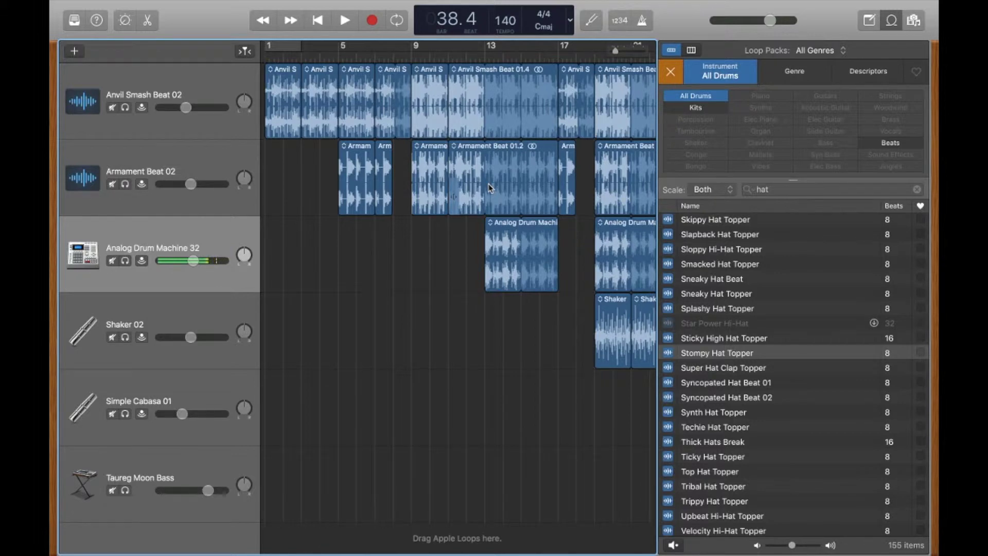
{"action": "key", "text": "o"}
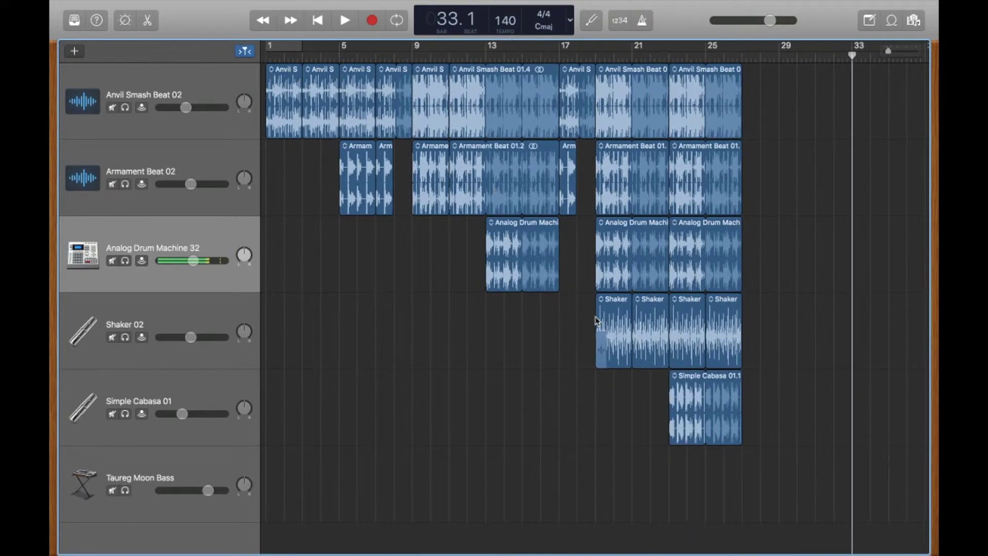
{"action": "left_click", "coordinate": [125, 107]}
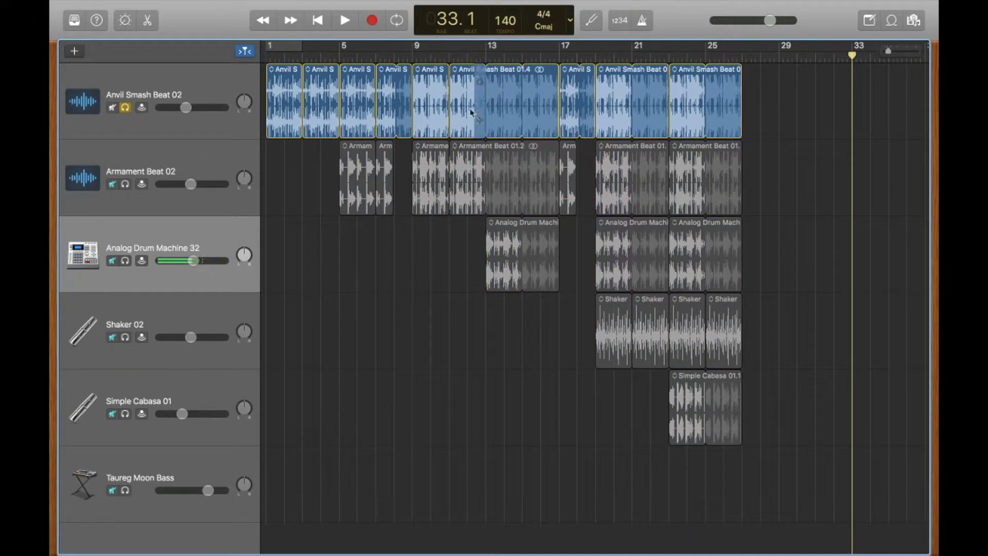
{"action": "left_click", "coordinate": [411, 57]}
{"action": "key", "text": "space"}
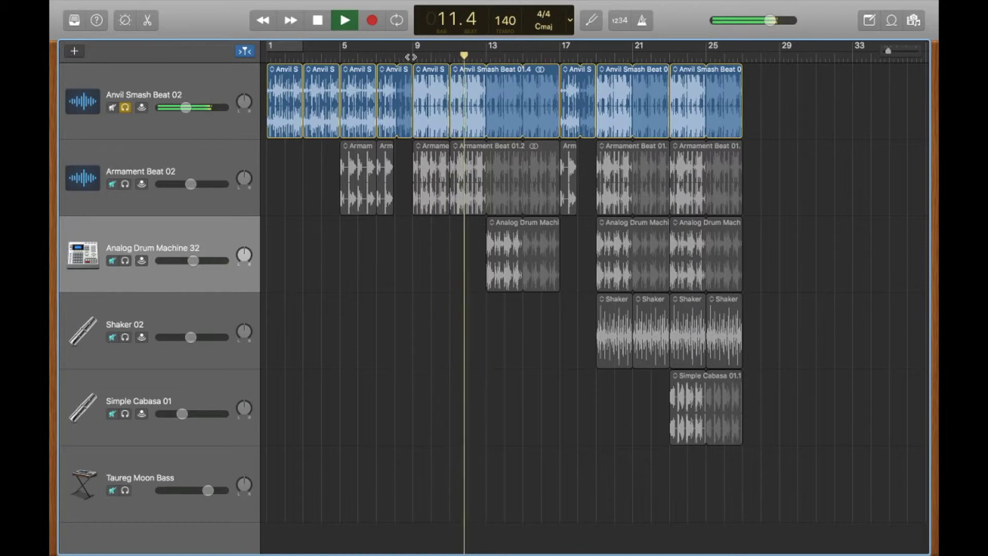
{"action": "key", "text": "space"}
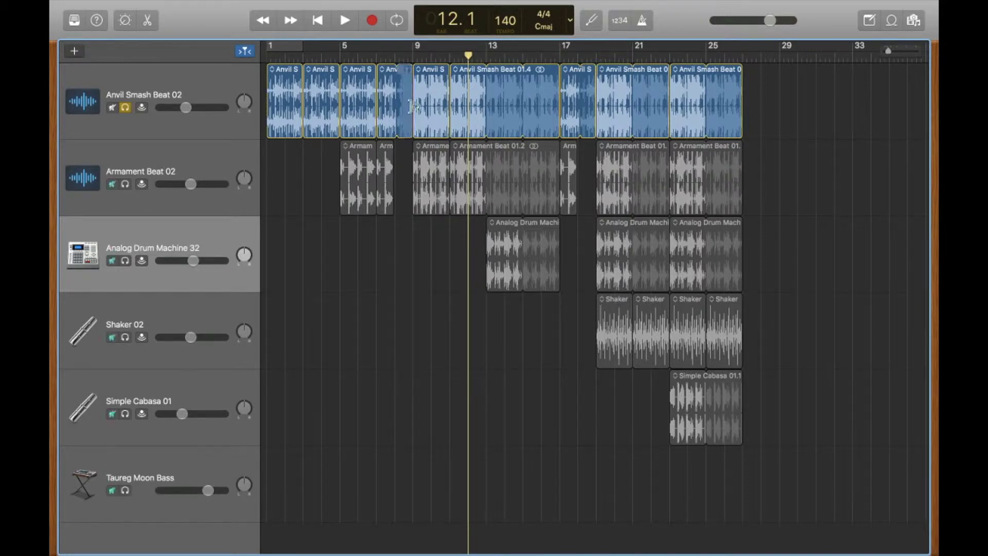
Select Taureg Moon Bass, release the Anvil Smash Beat 02 solo, and try a bass note with Musical Typing
{"action": "left_click", "coordinate": [231, 489]}
{"action": "left_click", "coordinate": [125, 107]}
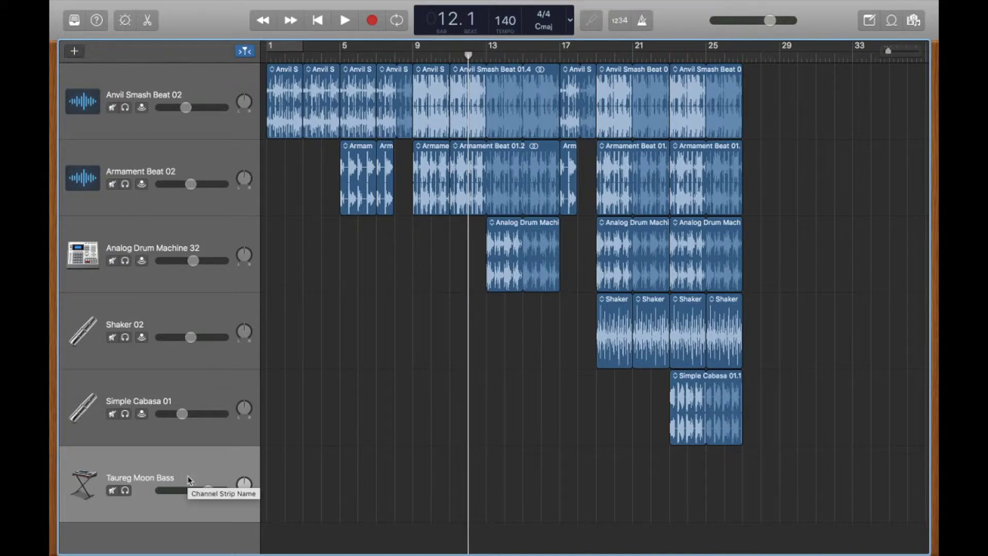
{"action": "key", "text": "super+k"}
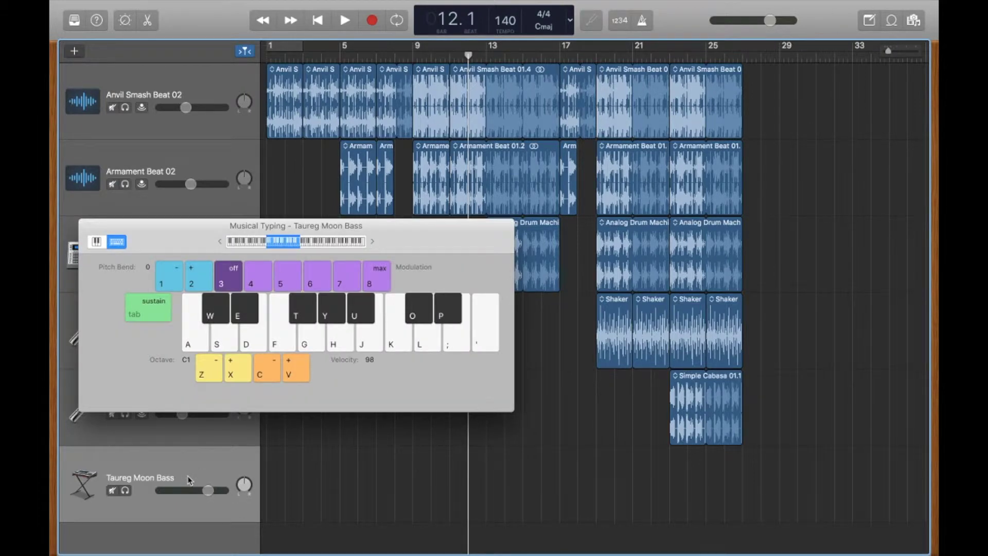
{"action": "key", "text": "t"}
{"action": "key", "text": "t"}
Solo Anvil Smash Beat 02 again and play the beat from bar 9 to compare it with the bass note
{"action": "left_click", "coordinate": [125, 107]}
{"action": "left_click", "coordinate": [415, 53]}
{"action": "key", "text": "space"}
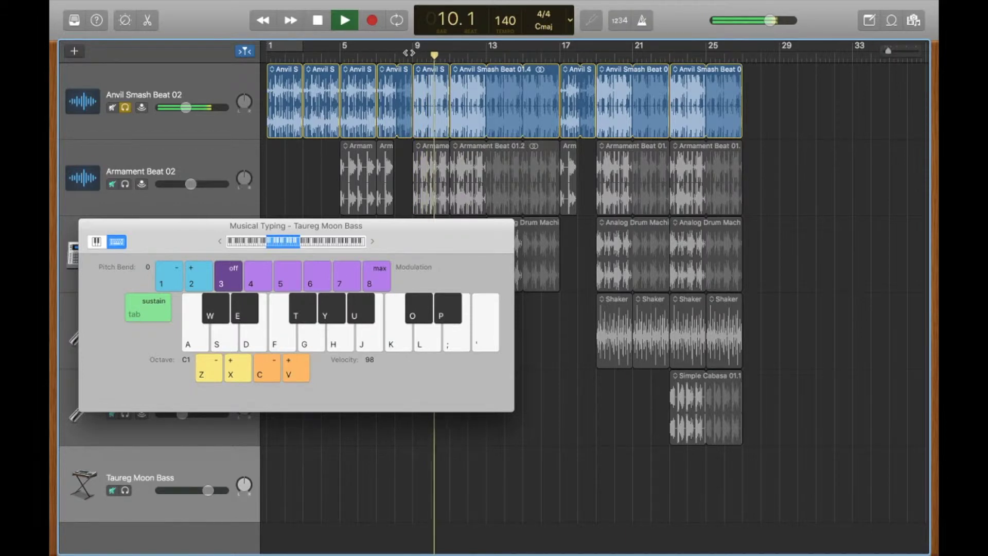
{"action": "key", "text": "space"}
Solo Taureg Moon Bass, try a note on it and close Musical Typing
{"action": "left_click", "coordinate": [125, 490]}
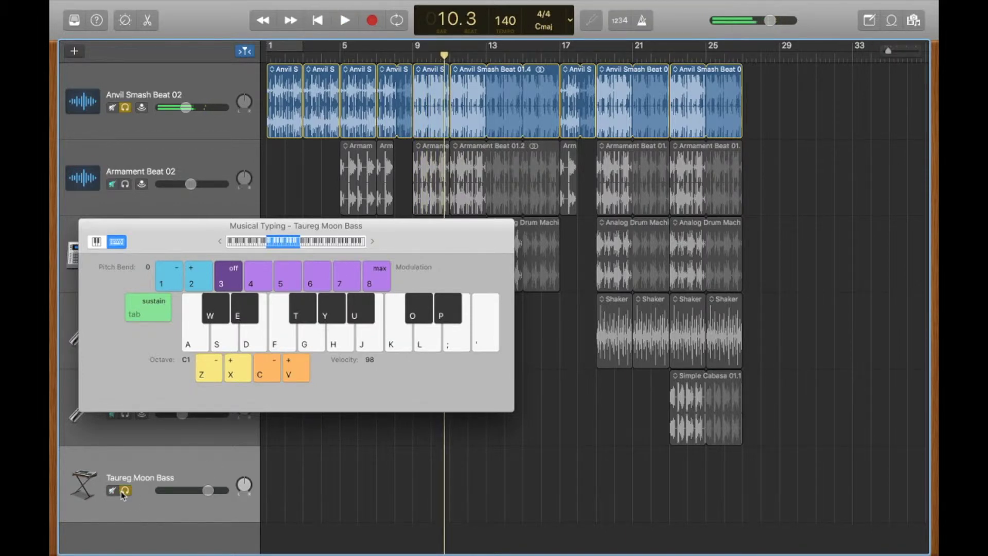
{"action": "key", "text": "t"}
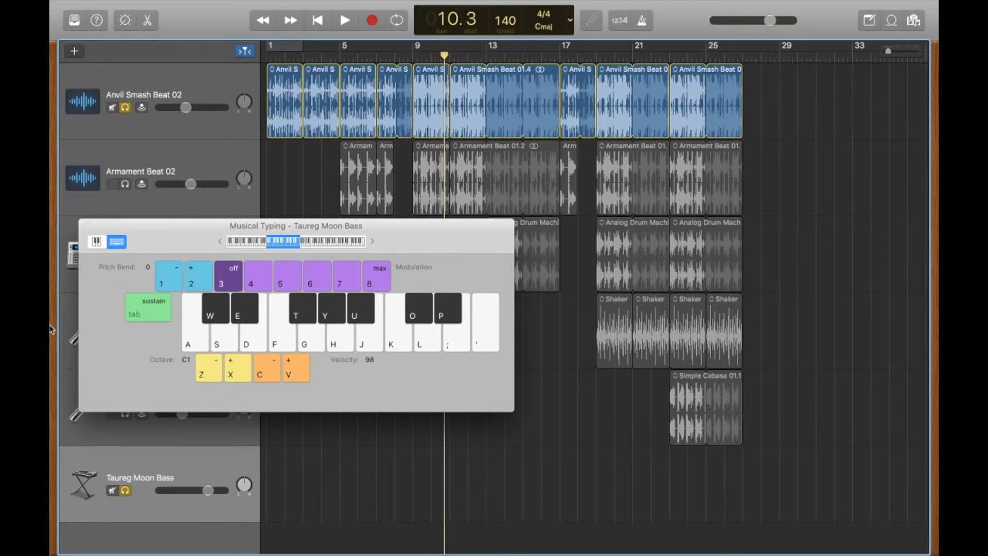
{"action": "left_click", "coordinate": [86, 226]}
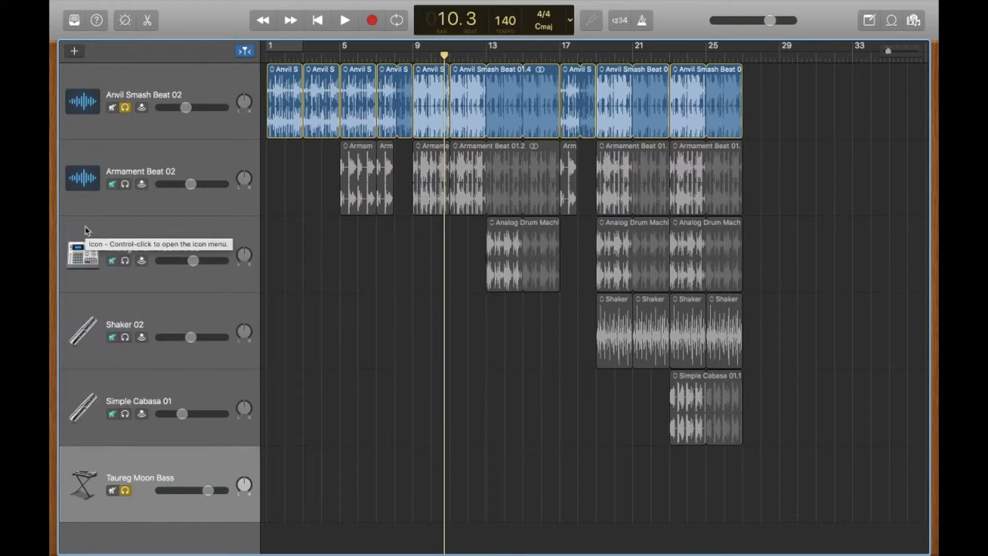
Release the Taureg Moon Bass solo and solo Armament Beat 02 together with Anvil Smash Beat 02
{"action": "left_click", "coordinate": [125, 491]}
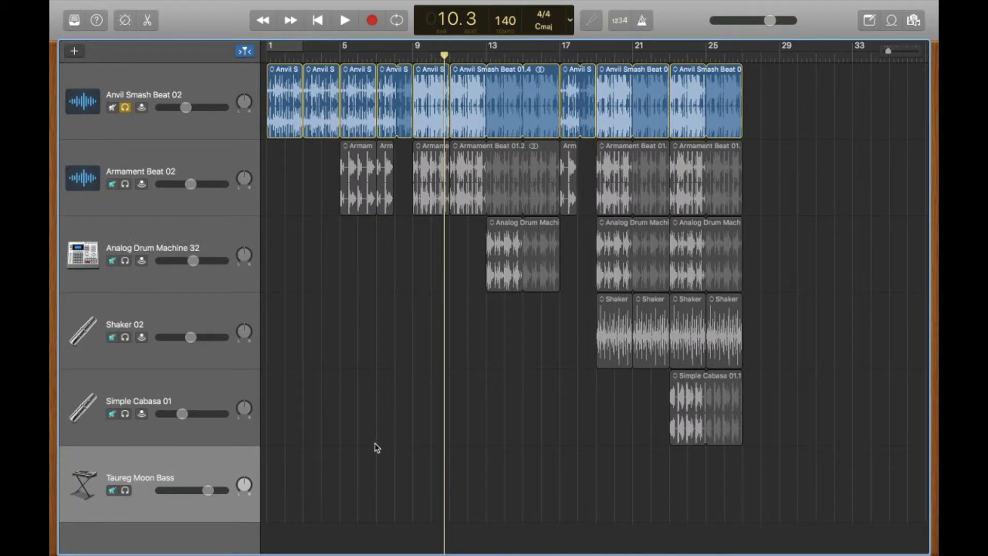
{"action": "left_click", "coordinate": [434, 123]}
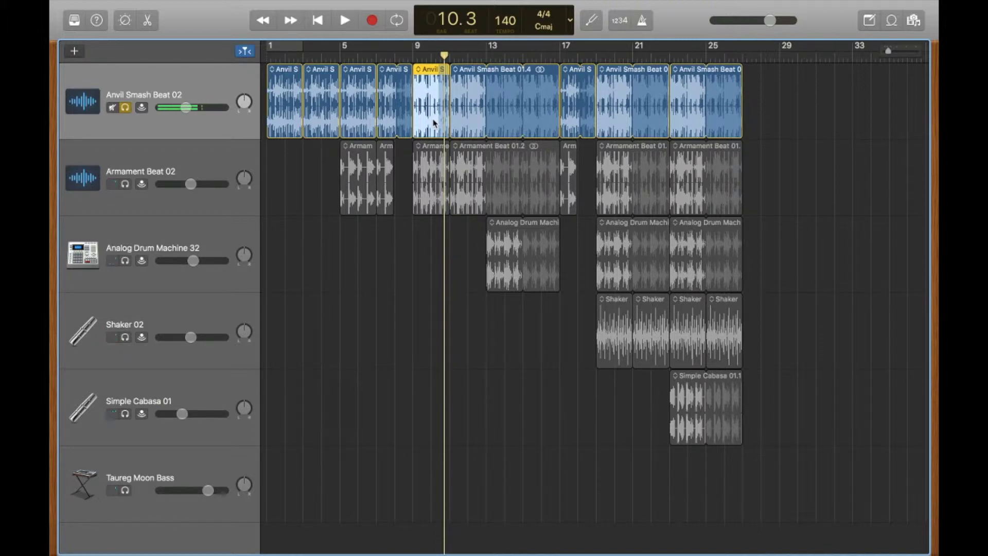
{"action": "left_click", "coordinate": [124, 184]}
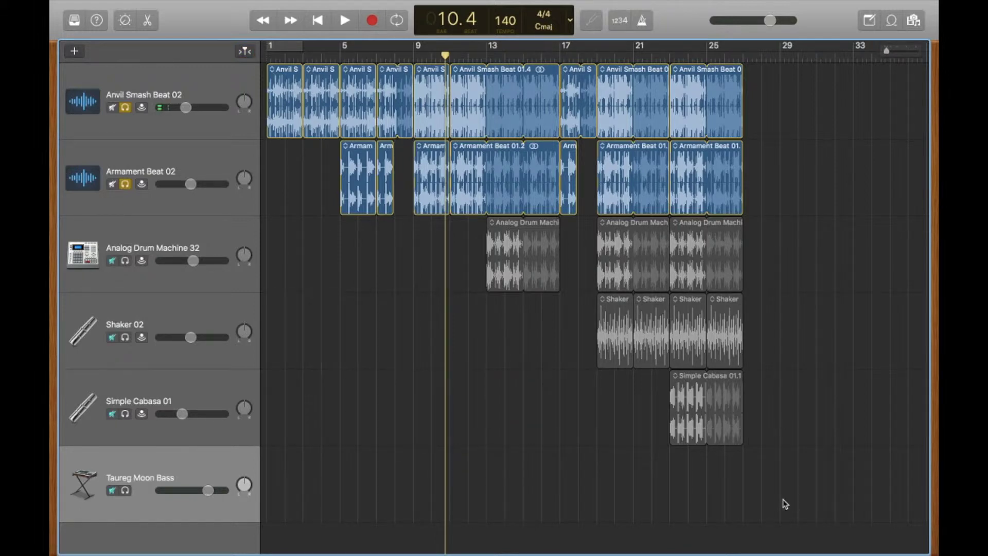
Delete every region in the arrangement and remove all six tracks
{"action": "left_click_drag", "start_coordinate": [792, 499], "coordinate": [265, 64]}
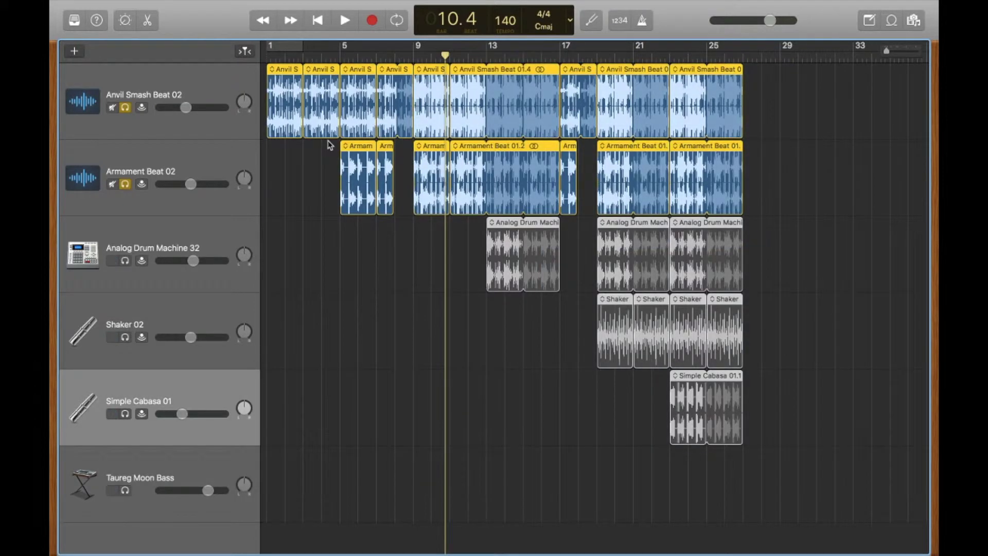
{"action": "key", "text": "Delete"}
{"action": "left_click", "coordinate": [221, 96]}
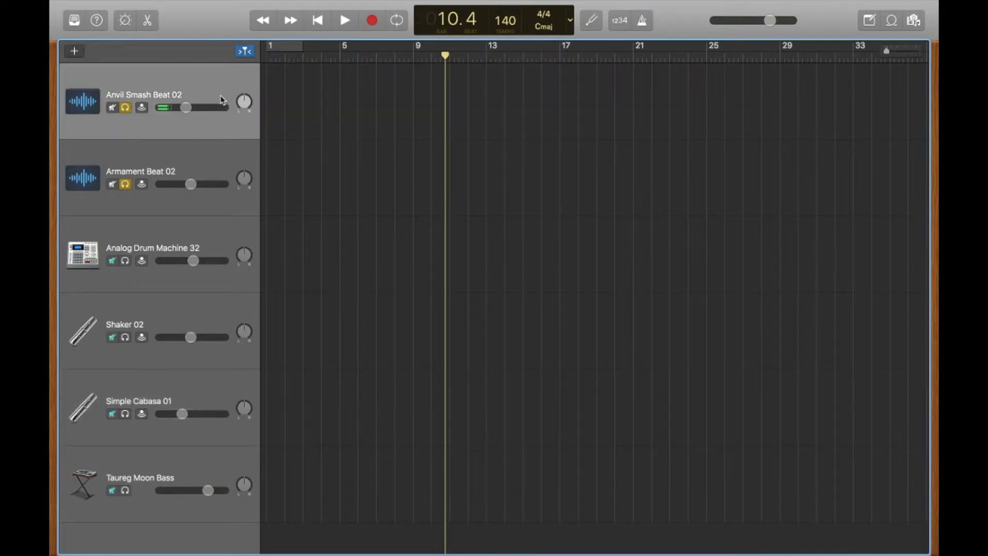
{"action": "key", "text": "super+BackSpace"}
{"action": "key", "text": "super+BackSpace"}
{"action": "key", "text": "super+BackSpace"}
{"action": "key", "text": "super+BackSpace"}
{"action": "key", "text": "super+BackSpace"}
{"action": "key", "text": "super+BackSpace"}
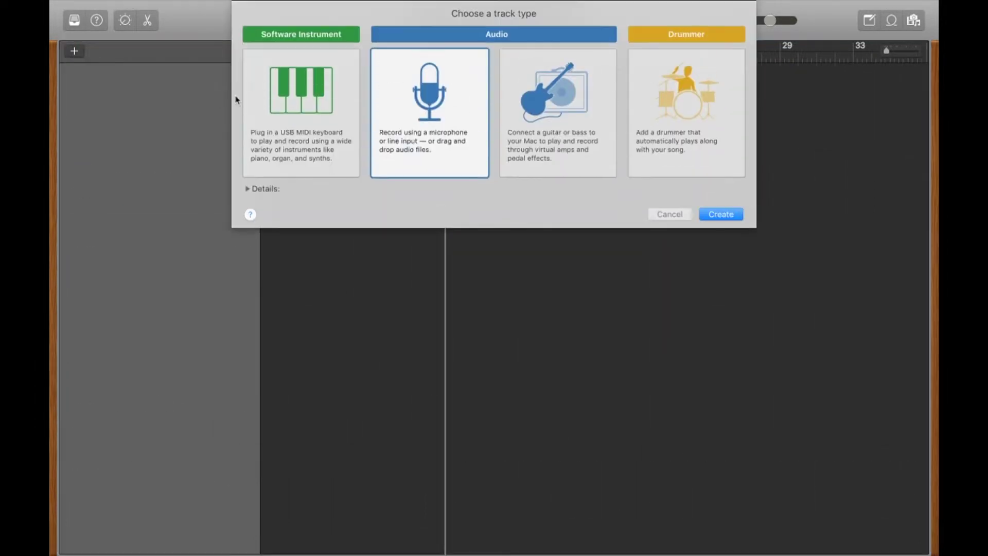
Create a microphone audio track and a software instrument track
{"action": "double_click", "coordinate": [406, 111]}
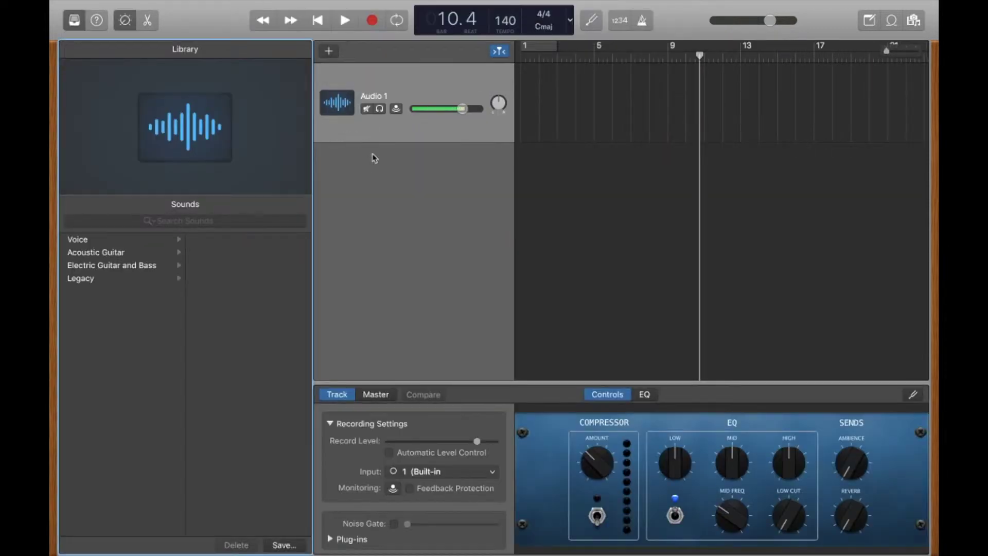
{"action": "left_click", "coordinate": [332, 54]}
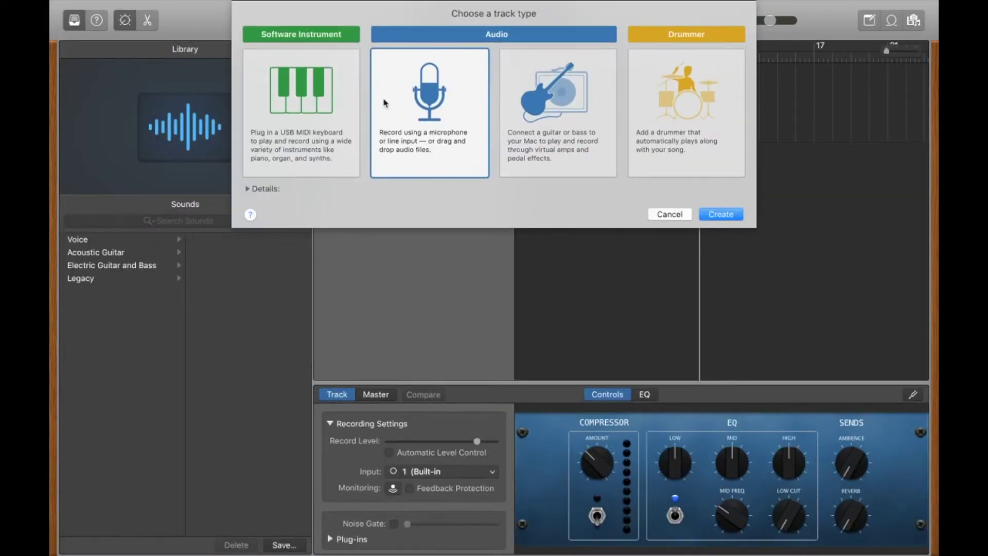
{"action": "left_click", "coordinate": [312, 113]}
{"action": "double_click", "coordinate": [334, 126]}
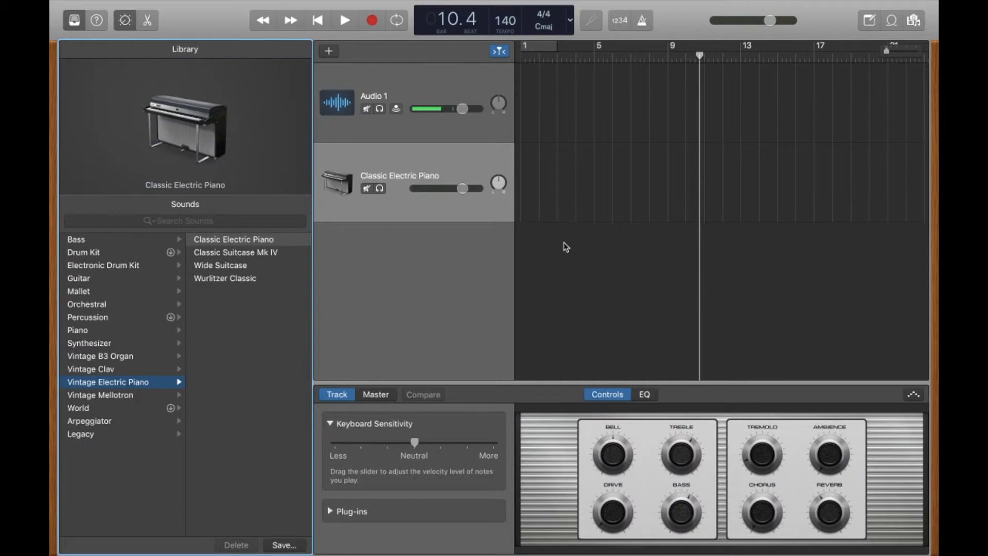
Assign the Big Room electronic drum kit to the software instrument track
{"action": "left_click", "coordinate": [451, 214]}
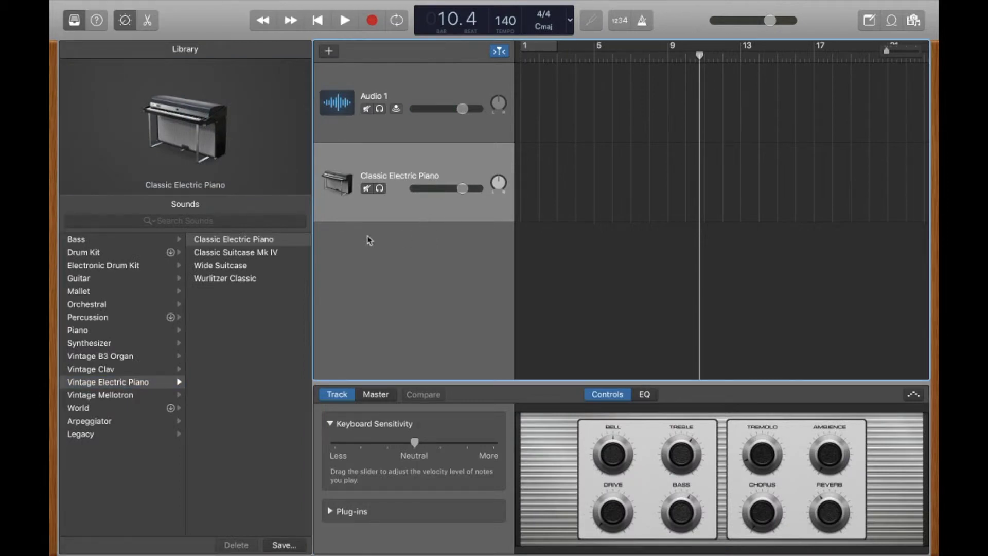
{"action": "left_click", "coordinate": [131, 267]}
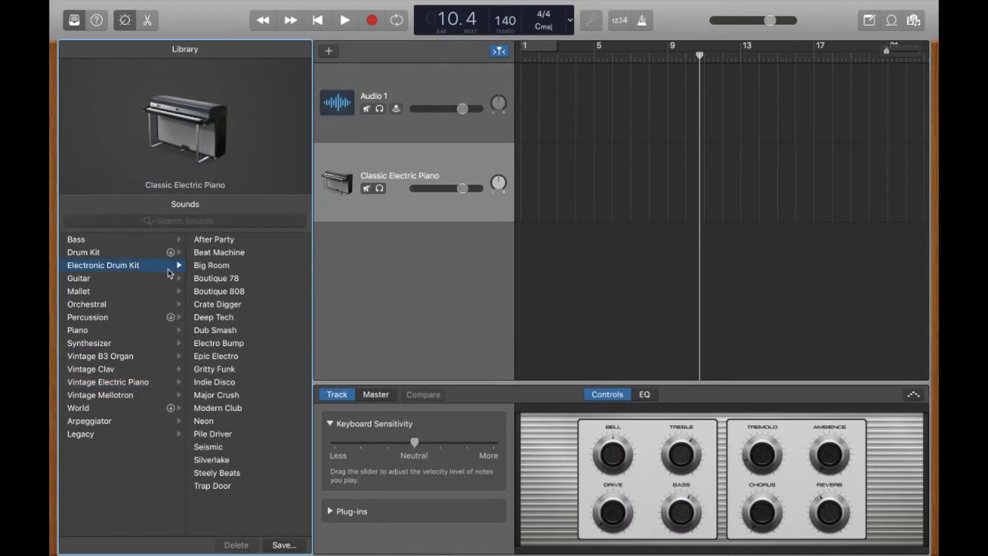
{"action": "left_click", "coordinate": [229, 265]}
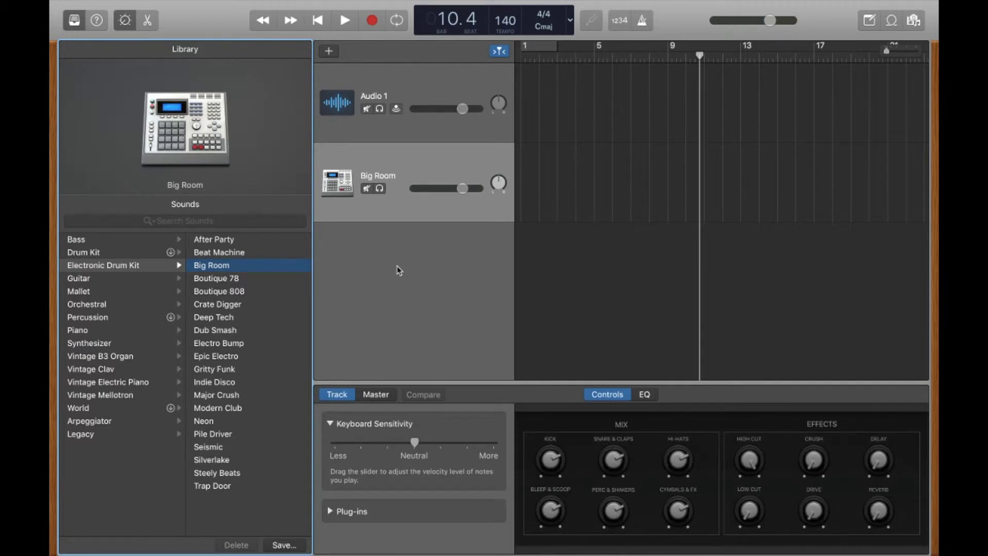
Try out several Big Room drum sounds with Musical Typing and close it
{"action": "key", "text": "super+k"}
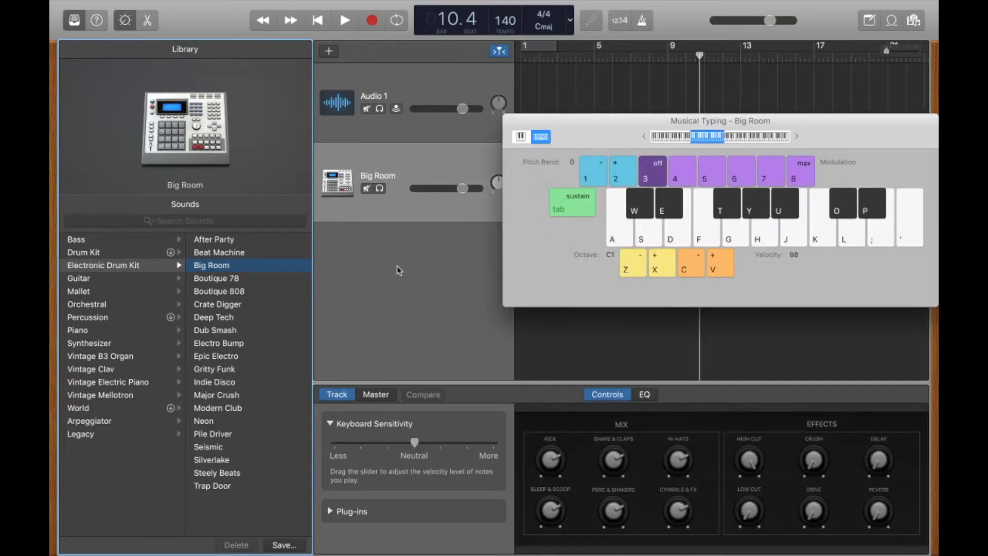
{"action": "key", "text": "a"}
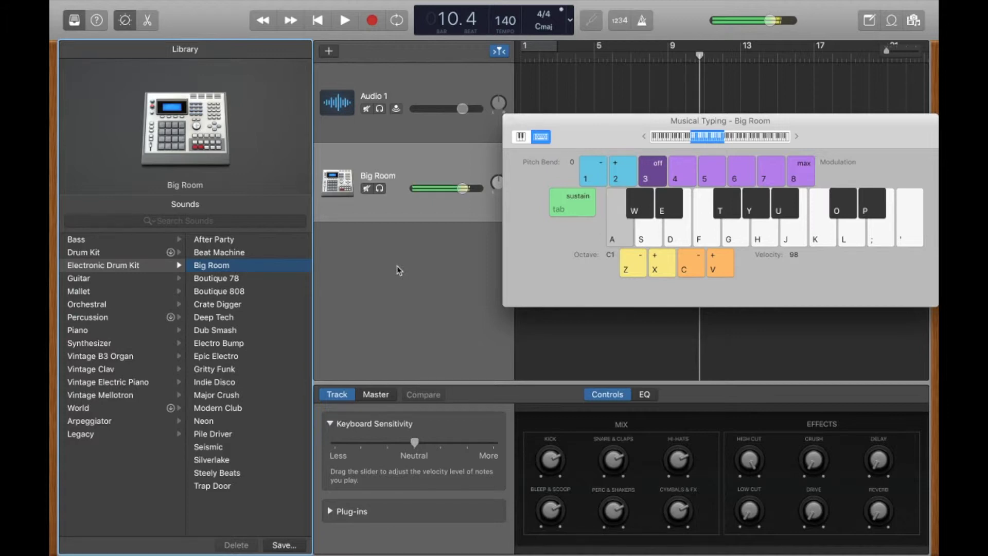
{"action": "key", "text": "s"}
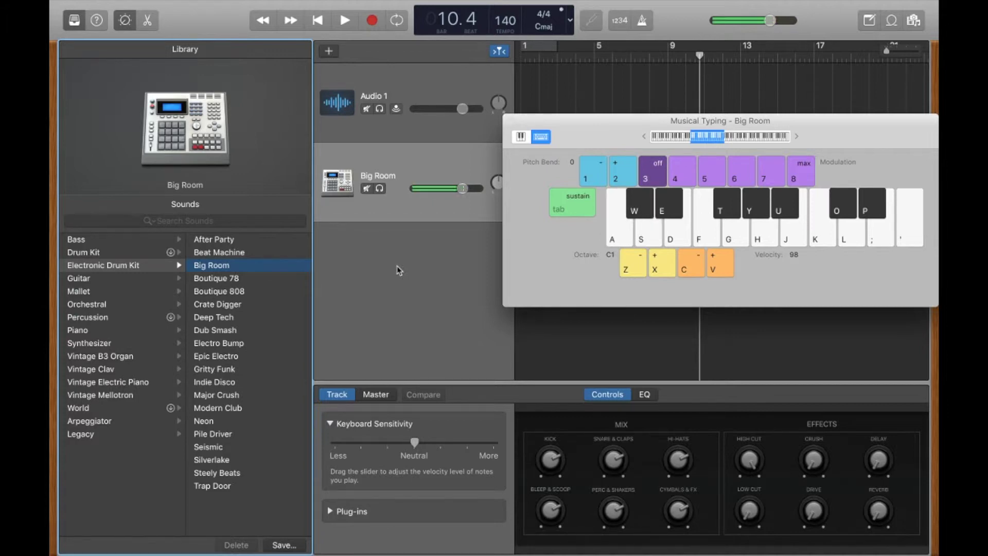
{"action": "key", "text": "t"}
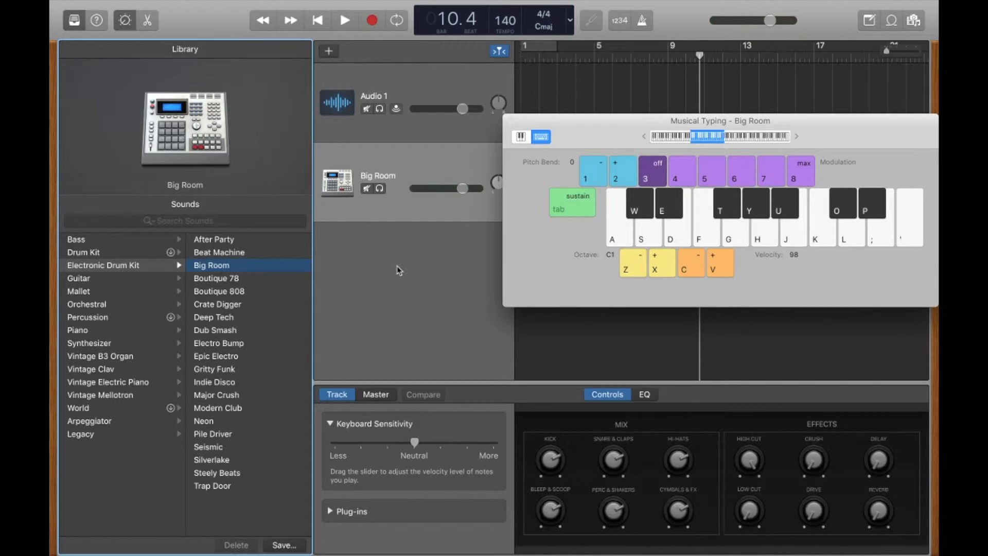
{"action": "left_click", "coordinate": [511, 120]}
Filter the Apple Loops to Kits, preview Funky Latin Drums 24 and place it at bar 1 on the Audio 1 track
{"action": "left_click", "coordinate": [459, 88]}
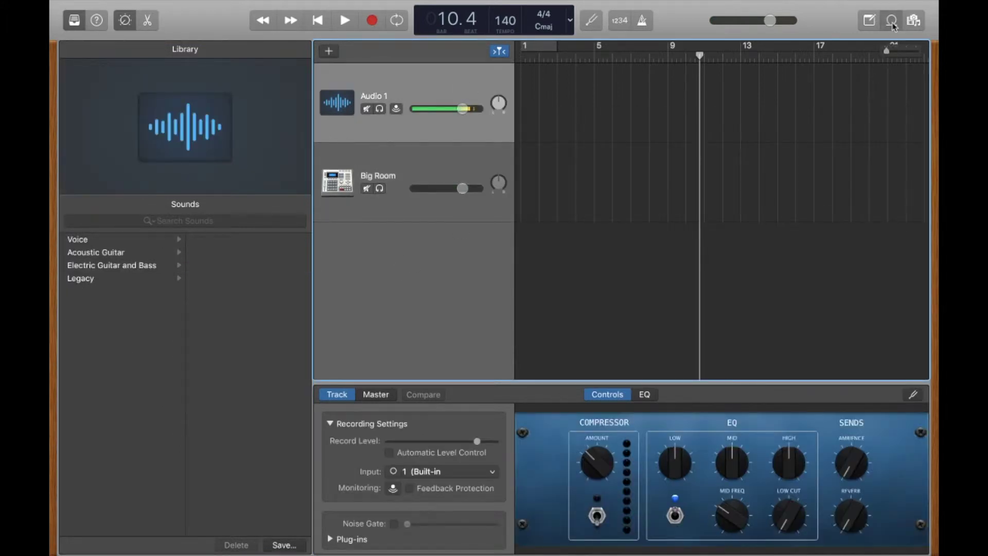
{"action": "left_click", "coordinate": [891, 20]}
{"action": "left_click", "coordinate": [704, 109]}
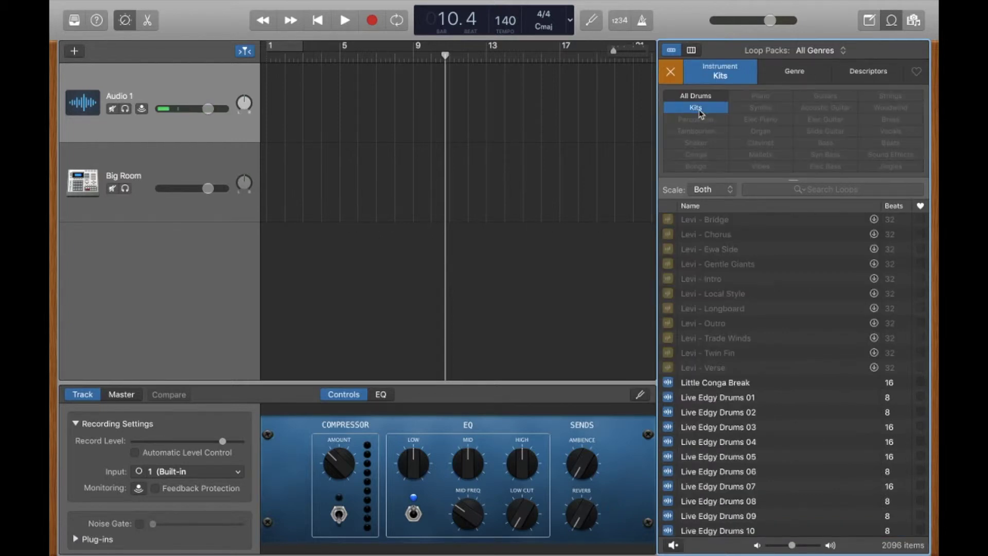
{"action": "scroll", "coordinate": [751, 320], "scroll_direction": "up", "scroll_amount": 5}
{"action": "scroll", "coordinate": [752, 320], "scroll_direction": "up", "scroll_amount": 15}
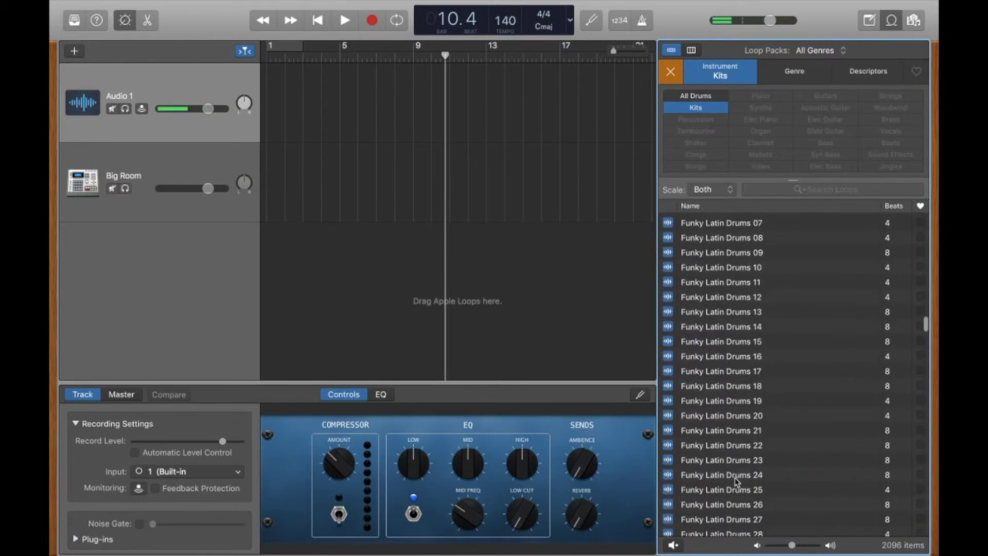
{"action": "left_click", "coordinate": [729, 476]}
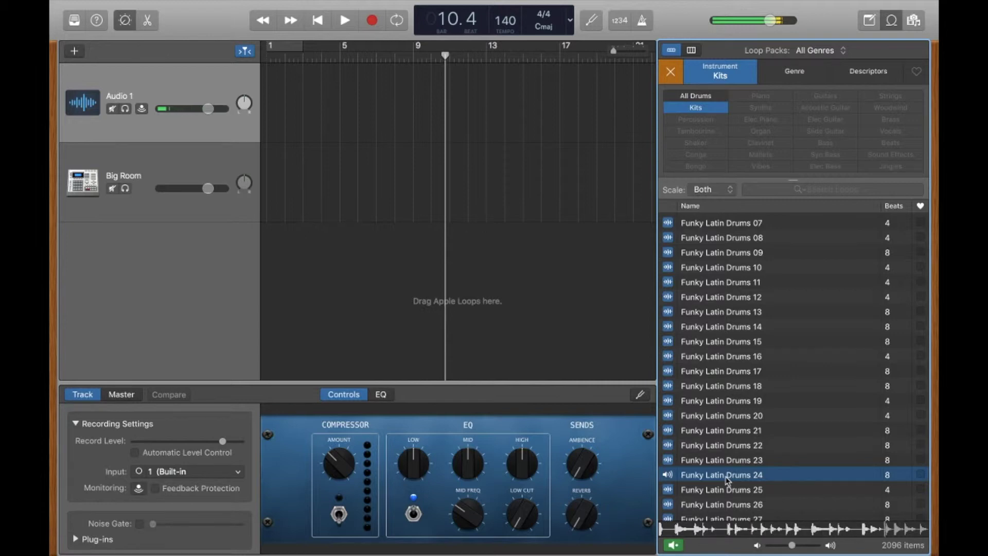
{"action": "left_click_drag", "start_coordinate": [727, 480], "coordinate": [256, 103]}
Play the Funky Latin Drums 24 region from bar 1, stop it and return the playhead to the start
{"action": "scroll", "coordinate": [330, 104], "scroll_direction": "up", "scroll_amount": 6}
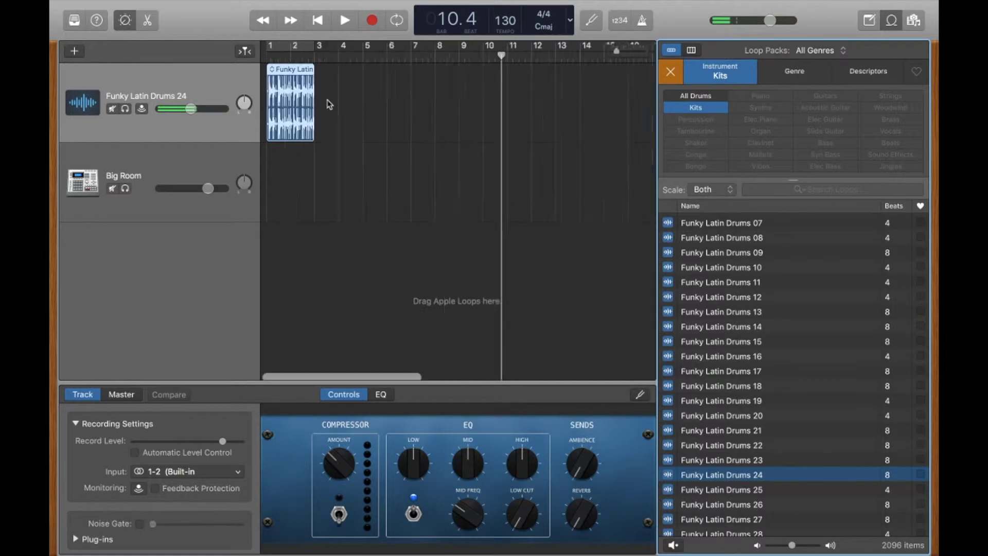
{"action": "scroll", "coordinate": [330, 105], "scroll_direction": "down", "scroll_amount": 3}
{"action": "key", "text": "Return"}
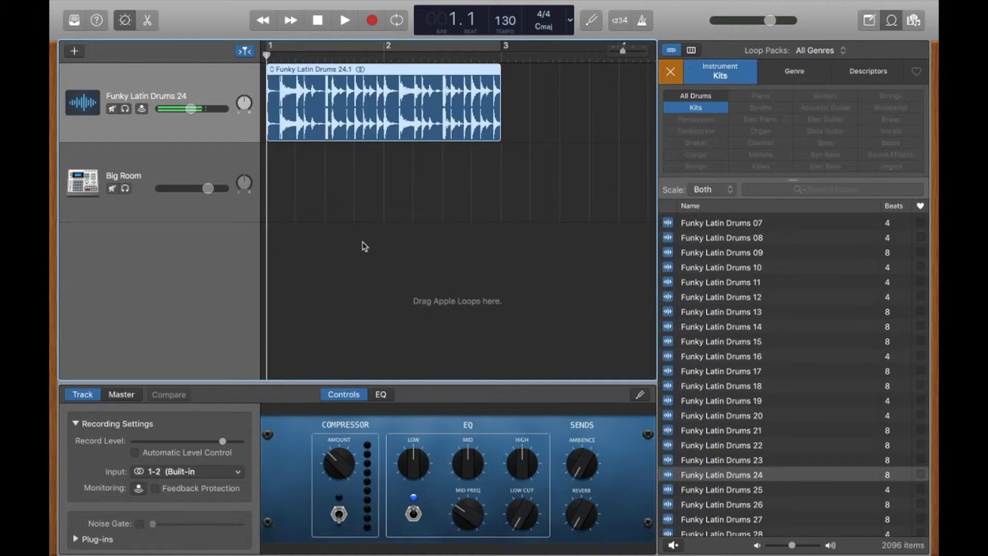
{"action": "key", "text": "space"}
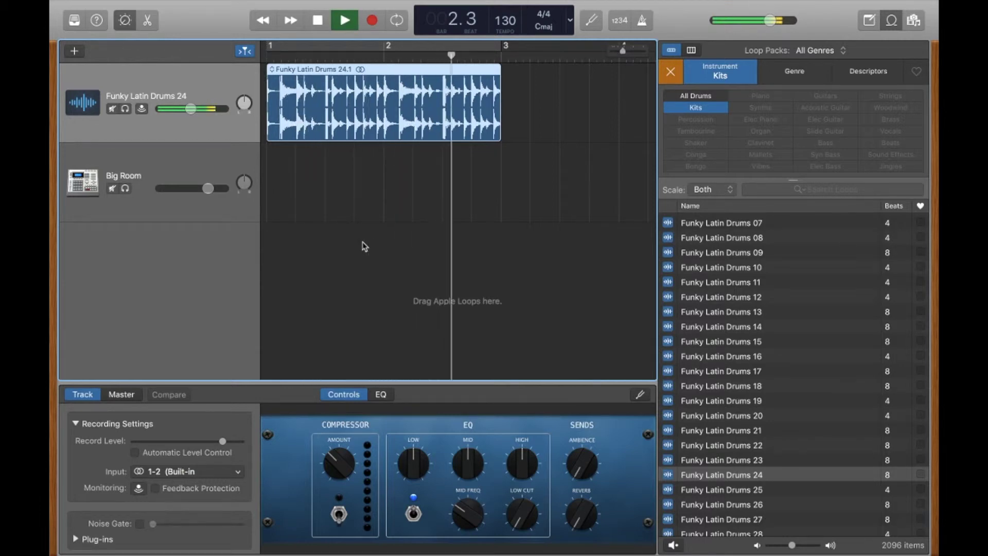
{"action": "key", "text": "space"}
{"action": "key", "text": "Return"}
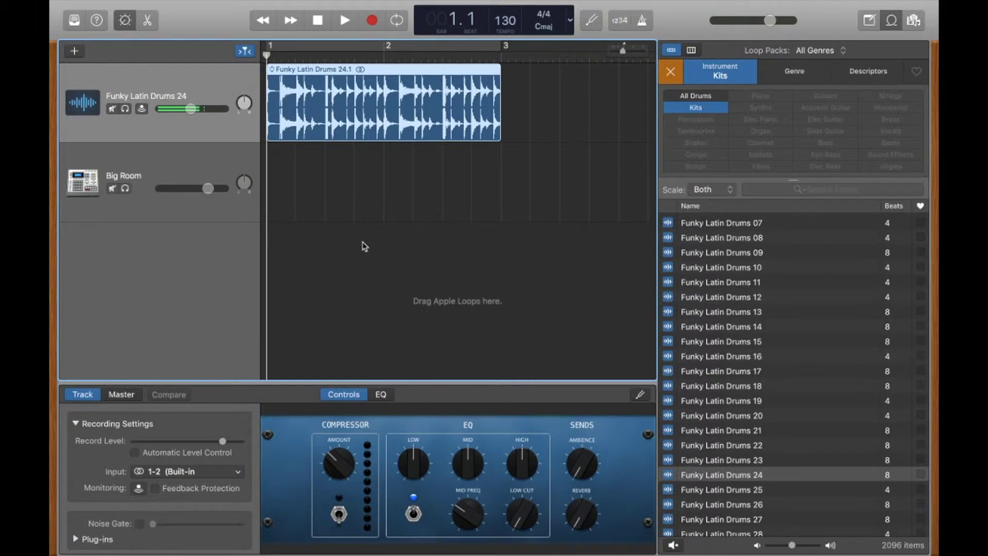
Open Musical Typing for the Big Room track and rehearse a kick pattern over the cycled Funky Latin Drums loop
{"action": "left_click", "coordinate": [211, 167]}
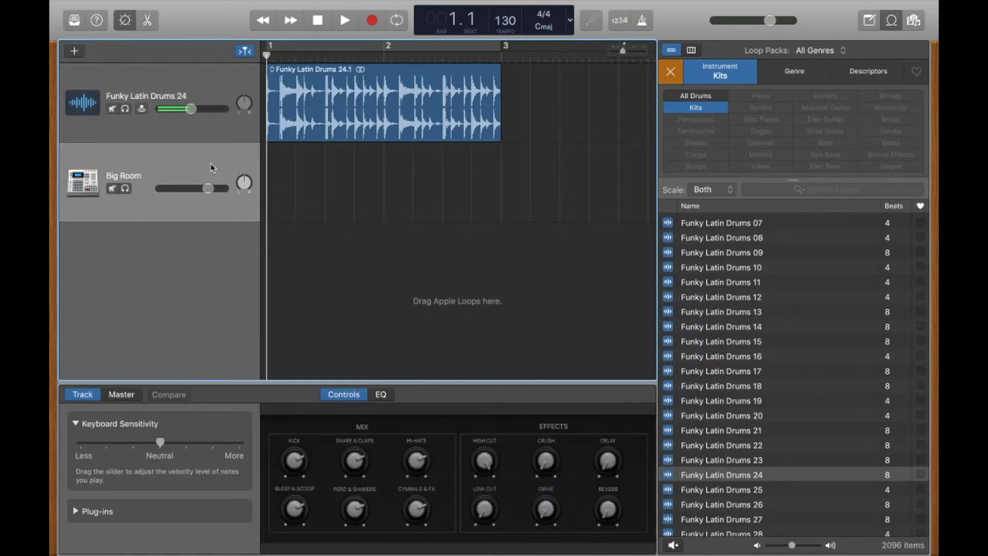
{"action": "key", "text": "super+k"}
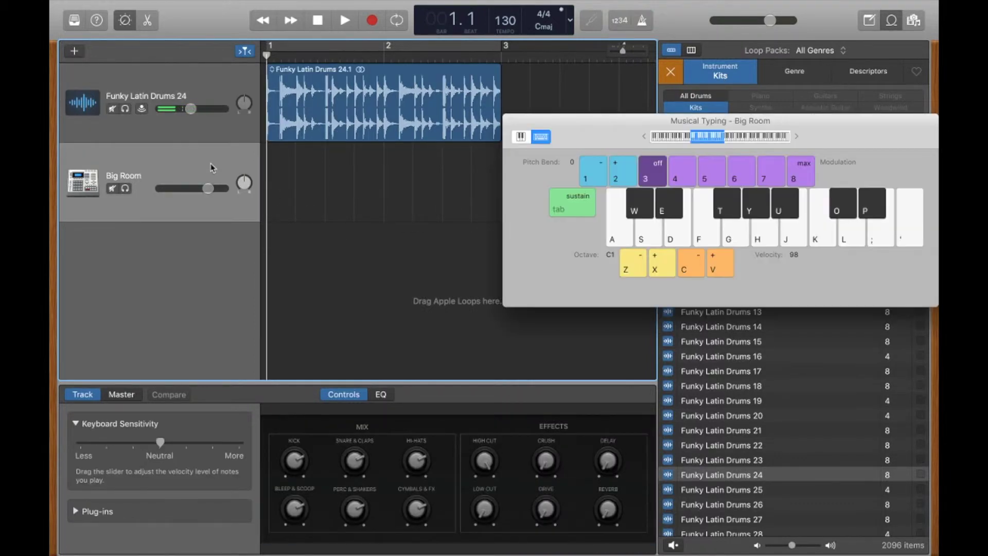
{"action": "left_click", "coordinate": [370, 47]}
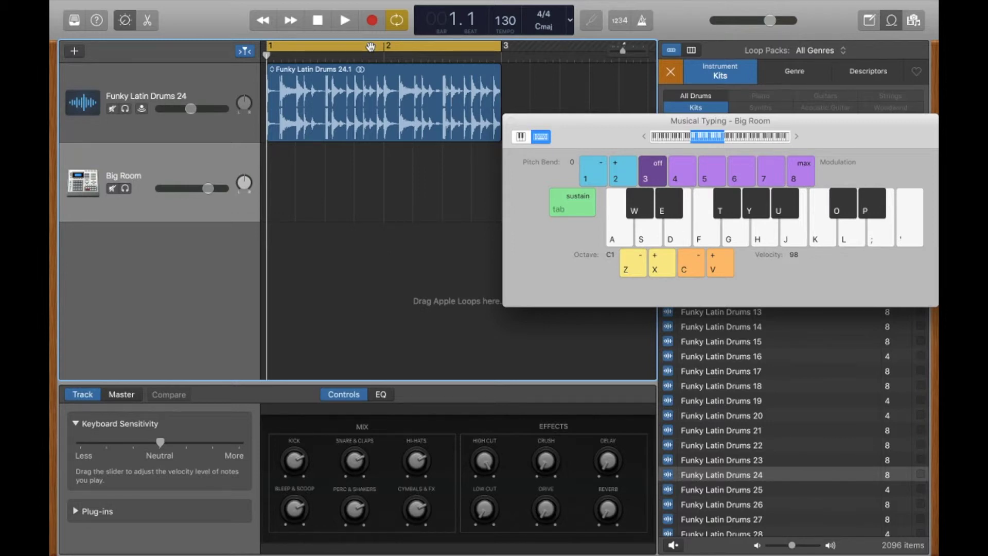
{"action": "key", "text": "space"}
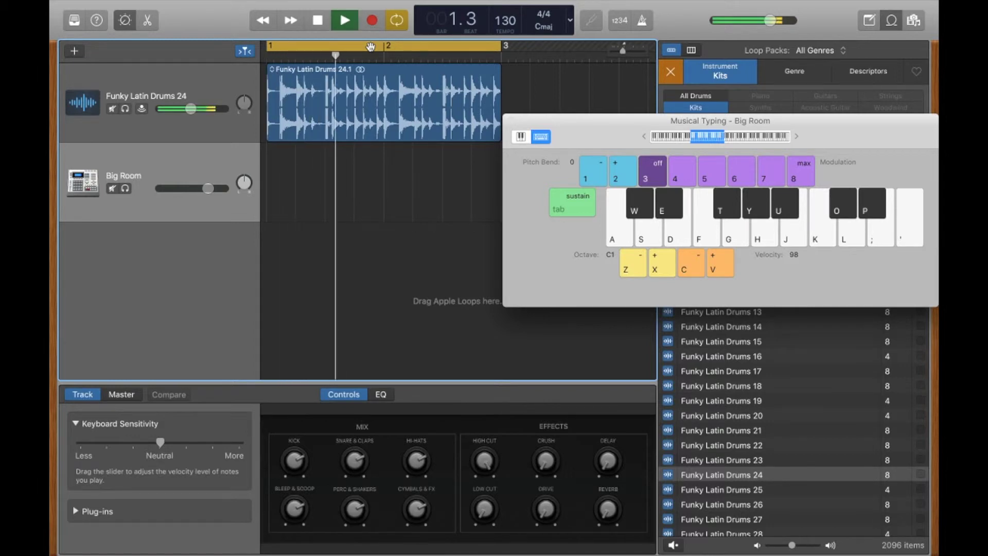
{"action": "key", "text": "a"}
{"action": "key", "text": "a"}
{"action": "key", "text": "a"}
{"action": "key", "text": "a"}
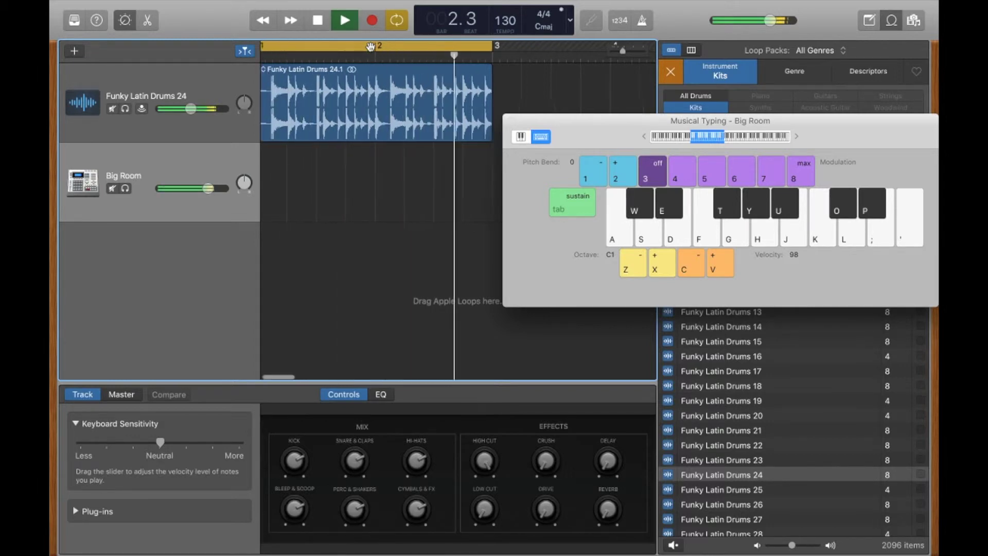
{"action": "key", "text": "a"}
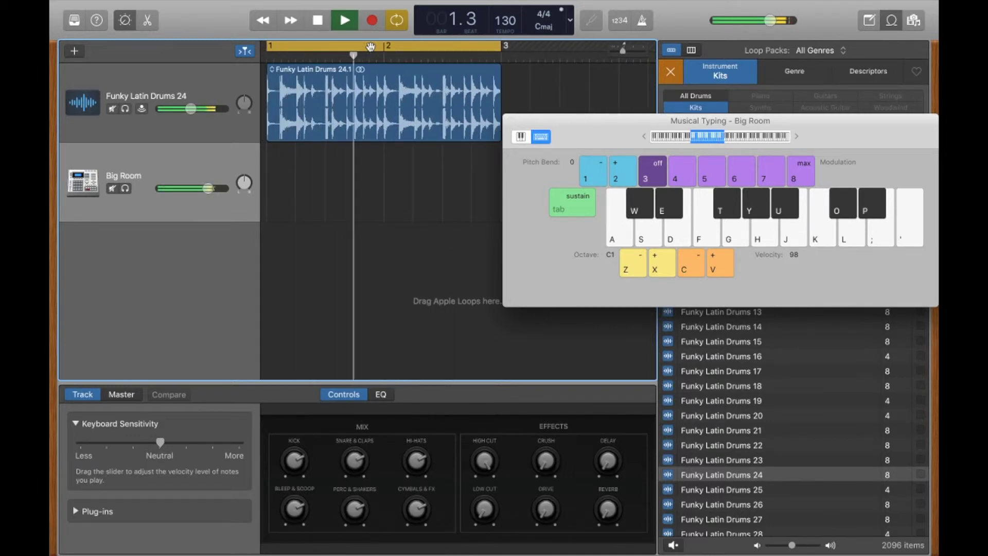
{"action": "key", "text": "space"}
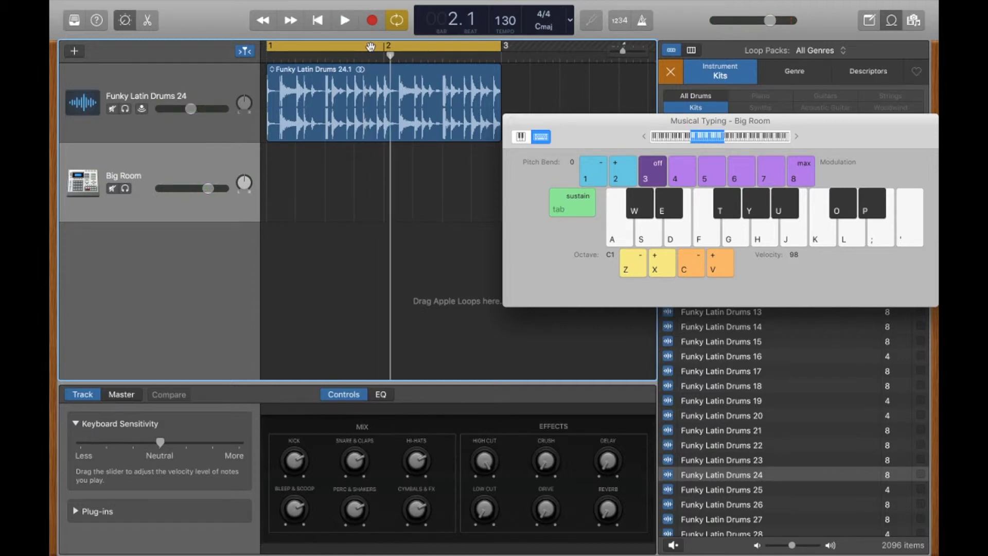
Set up recording from bar 1 with cycling turned off and the count-in enabled
{"action": "left_click", "coordinate": [370, 47]}
{"action": "left_click_drag", "start_coordinate": [390, 55], "coordinate": [280, 55]}
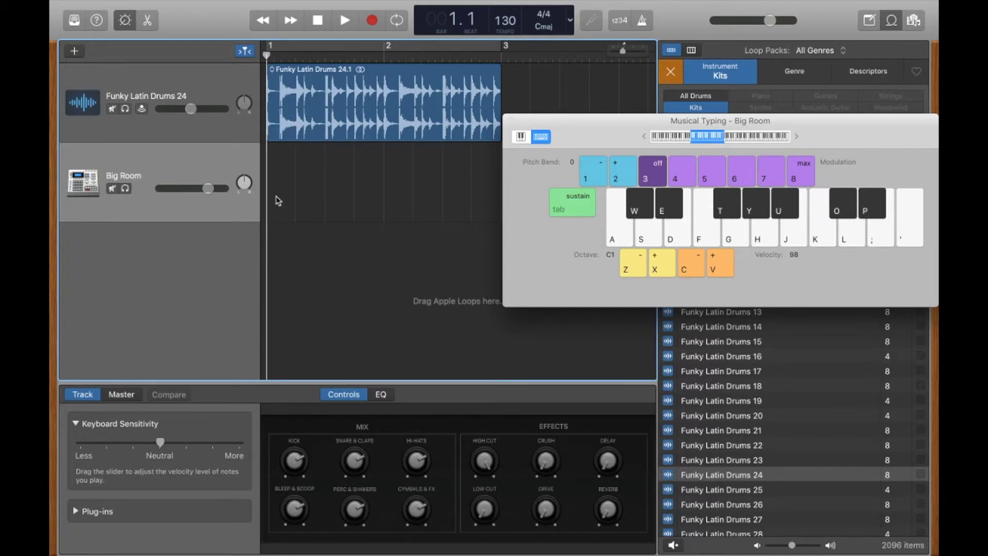
{"action": "left_click", "coordinate": [620, 21]}
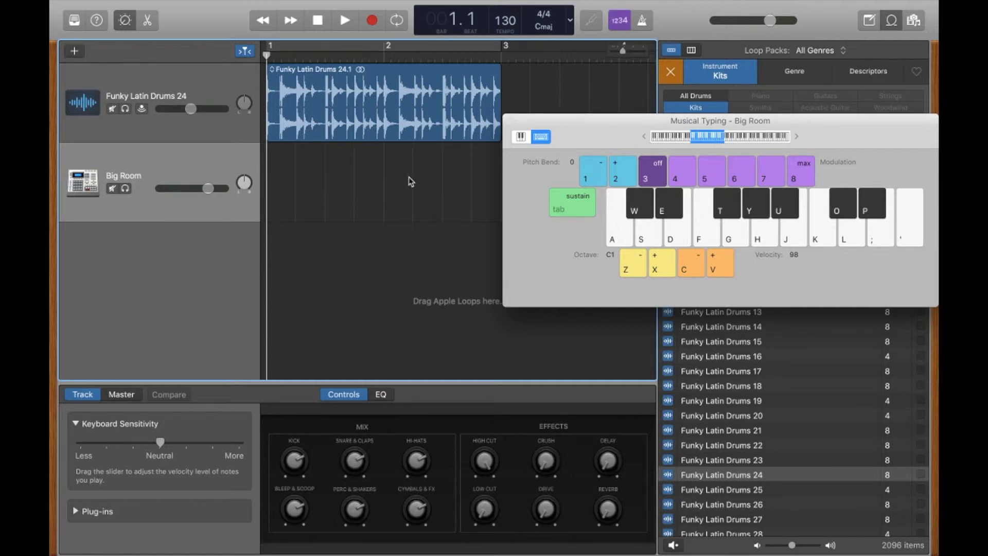
Record a two-bar kick pattern on C1 on the Big Room track over the drum loop
{"action": "key", "text": "r"}
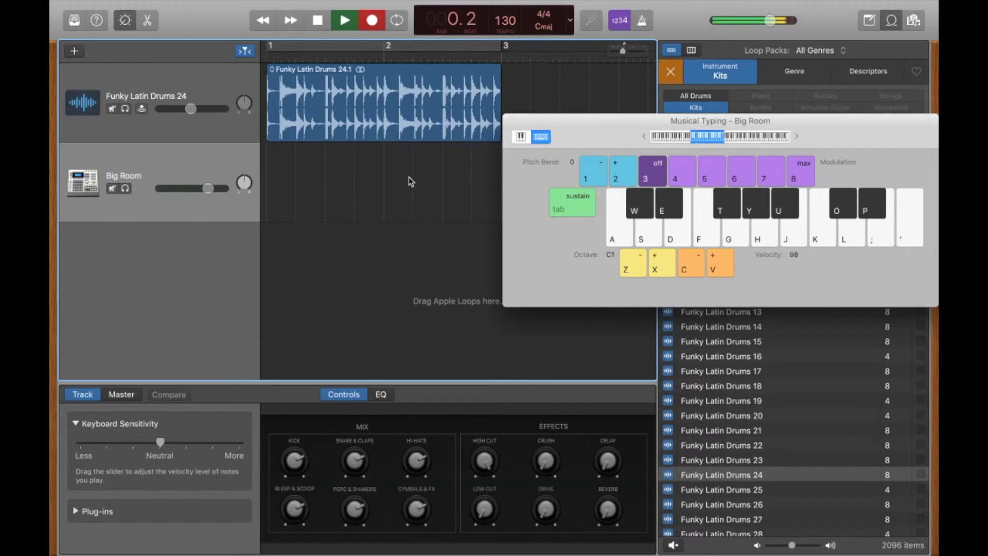
{"action": "key", "text": "a"}
{"action": "key", "text": "a"}
{"action": "key", "text": "a"}
{"action": "key", "text": "a"}
{"action": "key", "text": "a"}
{"action": "key", "text": "a"}
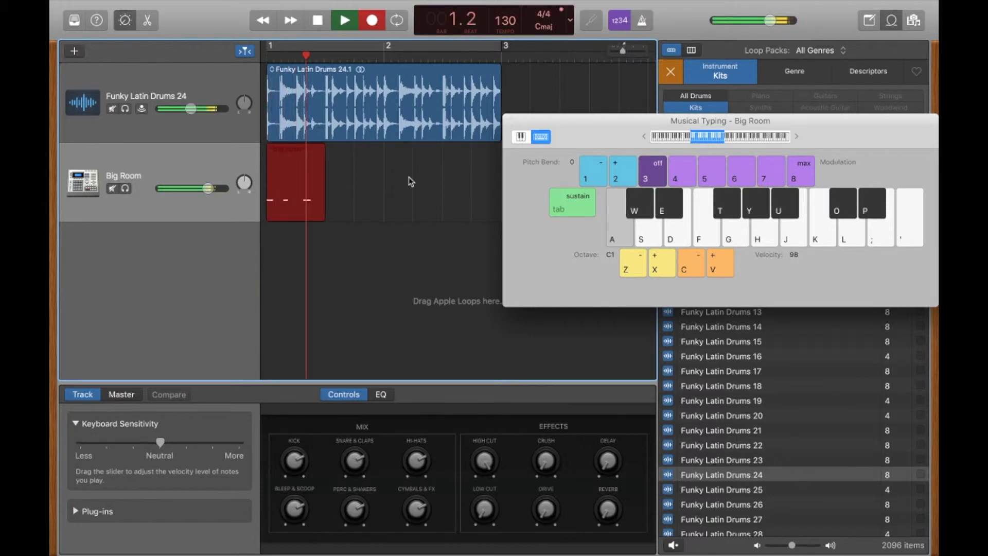
{"action": "key", "text": "a"}
{"action": "key", "text": "a"}
{"action": "key", "text": "a"}
{"action": "key", "text": "a"}
{"action": "key", "text": "a"}
{"action": "key", "text": "a"}
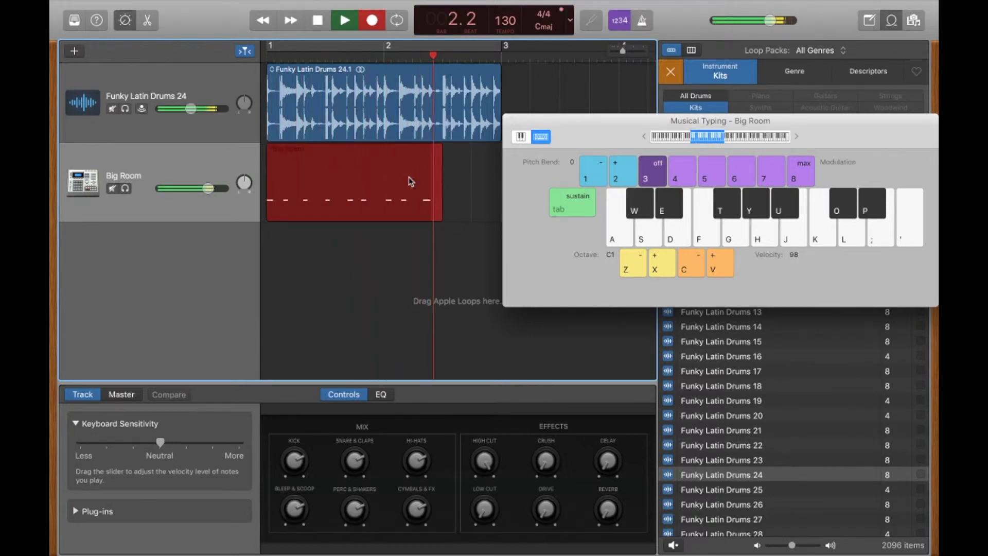
{"action": "key", "text": "space"}
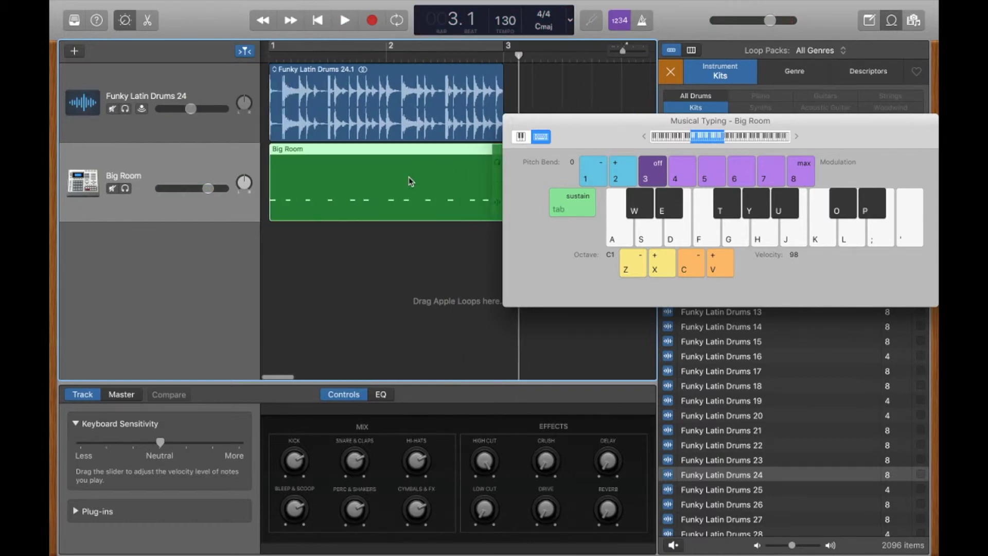
Quantize all recorded kick notes in the Big Room region to 1/16 Note and play the result
{"action": "double_click", "coordinate": [351, 181]}
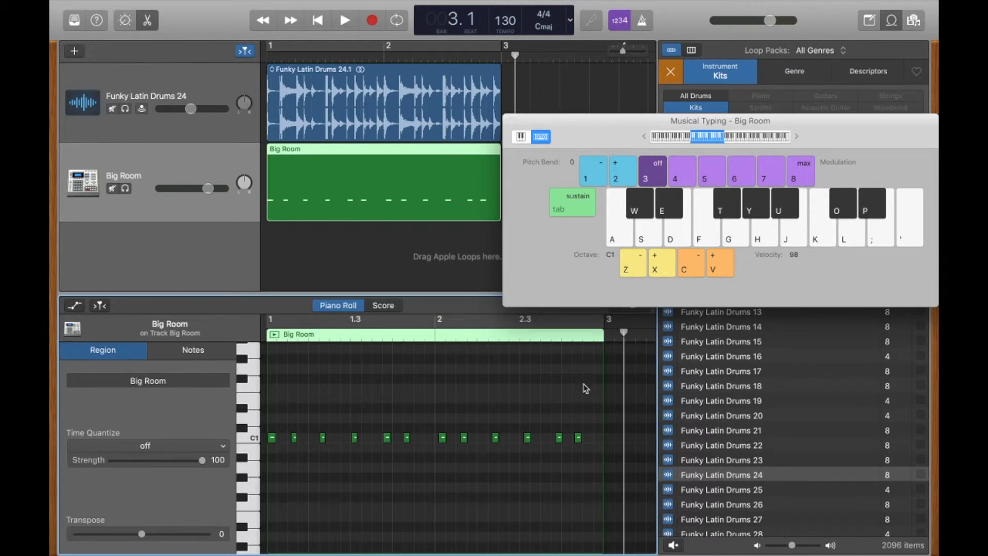
{"action": "left_click_drag", "start_coordinate": [583, 386], "coordinate": [252, 466]}
{"action": "left_click", "coordinate": [220, 426]}
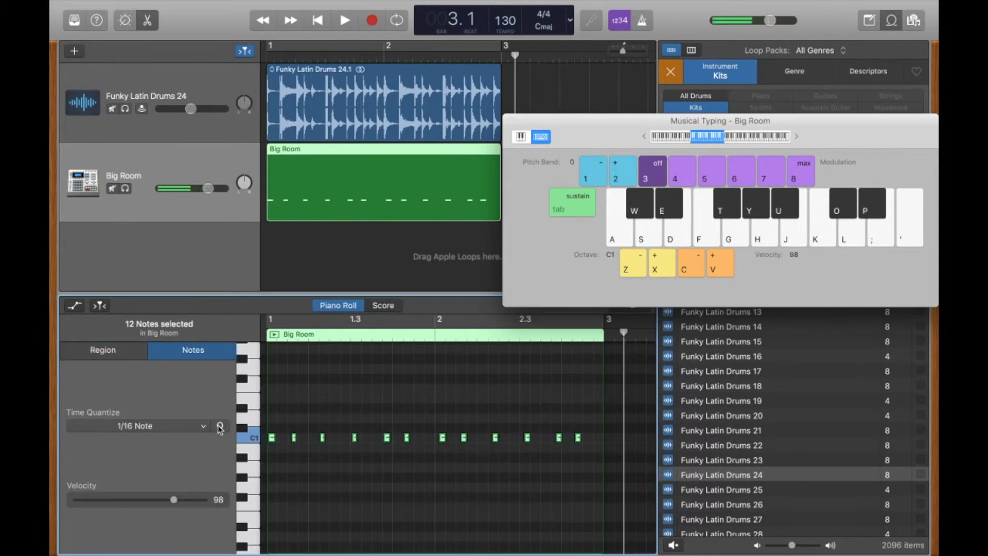
{"action": "key", "text": "space"}
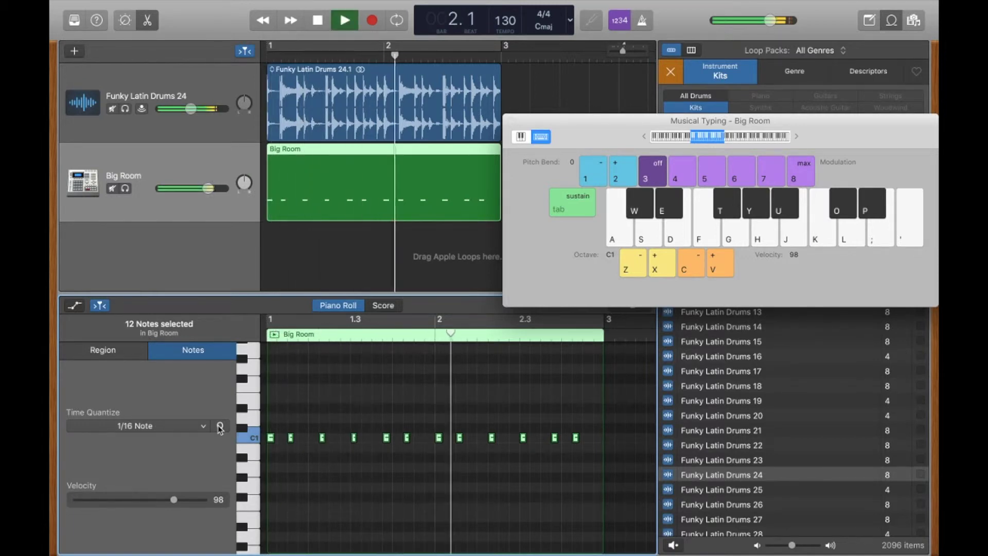
{"action": "key", "text": "space"}
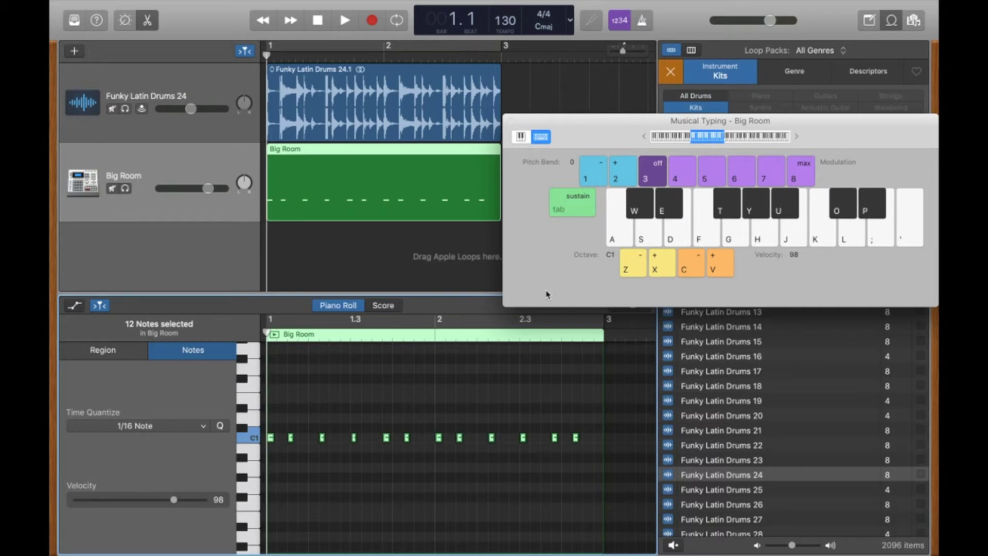
Hide the loop browser and overdub a busy hi-hat pattern on F♯1 in the Big Room region with bars 1 and 2 cycling
{"action": "left_click", "coordinate": [896, 17]}
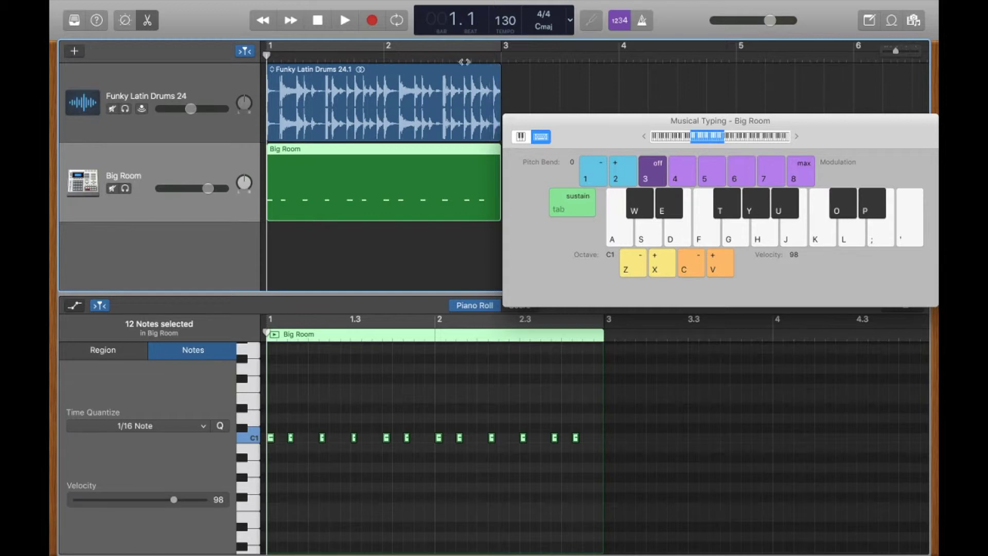
{"action": "left_click", "coordinate": [442, 45]}
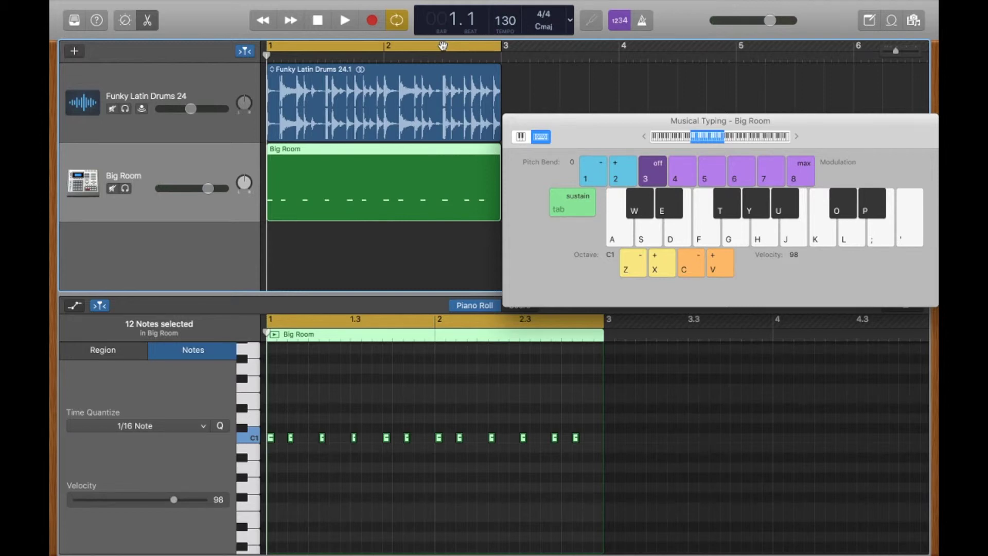
{"action": "key", "text": "r"}
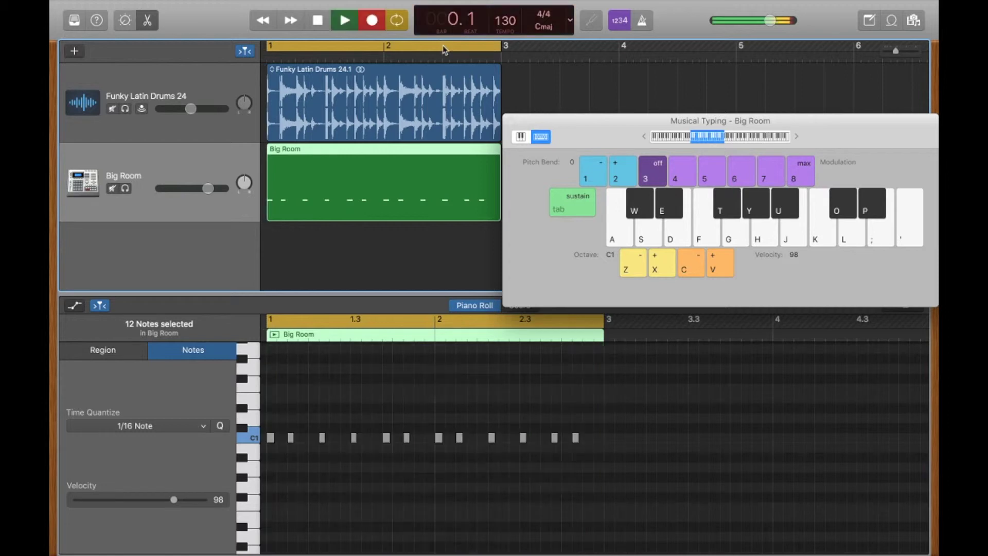
{"action": "key", "text": "t"}
{"action": "key", "text": "t"}
{"action": "key", "text": "t"}
{"action": "key", "text": "t"}
{"action": "key", "text": "t"}
{"action": "key", "text": "t"}
{"action": "key", "text": "t"}
{"action": "key", "text": "t"}
{"action": "key", "text": "t"}
{"action": "key", "text": "t"}
{"action": "key", "text": "t"}
{"action": "key", "text": "t"}
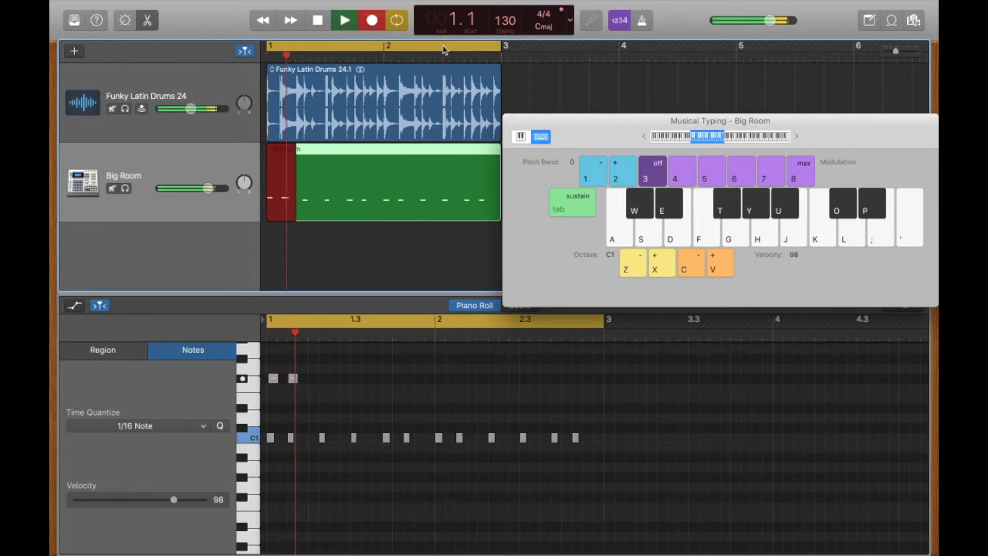
{"action": "key", "text": "t"}
{"action": "key", "text": "t"}
{"action": "key", "text": "t"}
{"action": "key", "text": "t"}
{"action": "key", "text": "t"}
{"action": "key", "text": "t"}
{"action": "key", "text": "t"}
{"action": "key", "text": "t"}
{"action": "key", "text": "t"}
{"action": "key", "text": "t"}
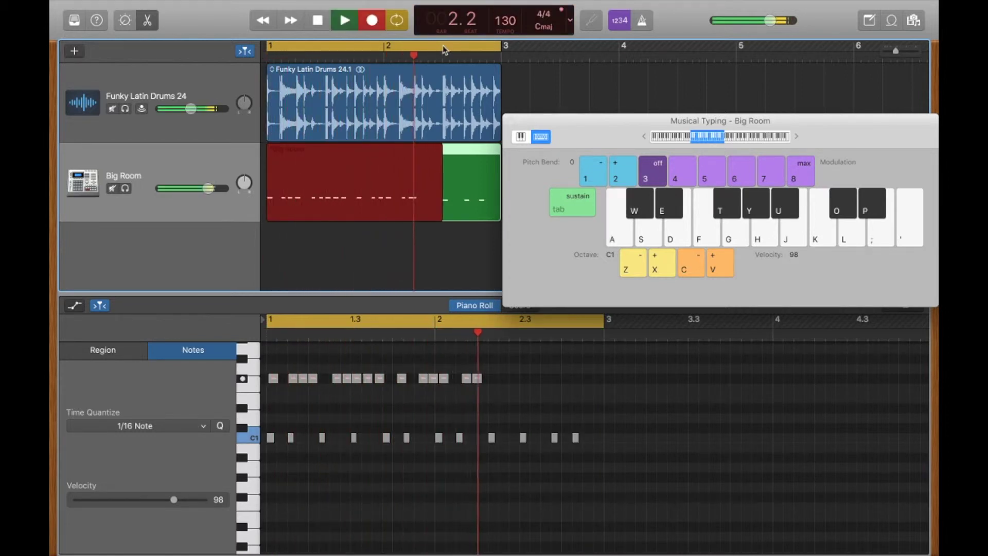
Overdub snare hits on D1 during the next cycle pass, stop recording and return the playhead to the start
{"action": "key", "text": "s"}
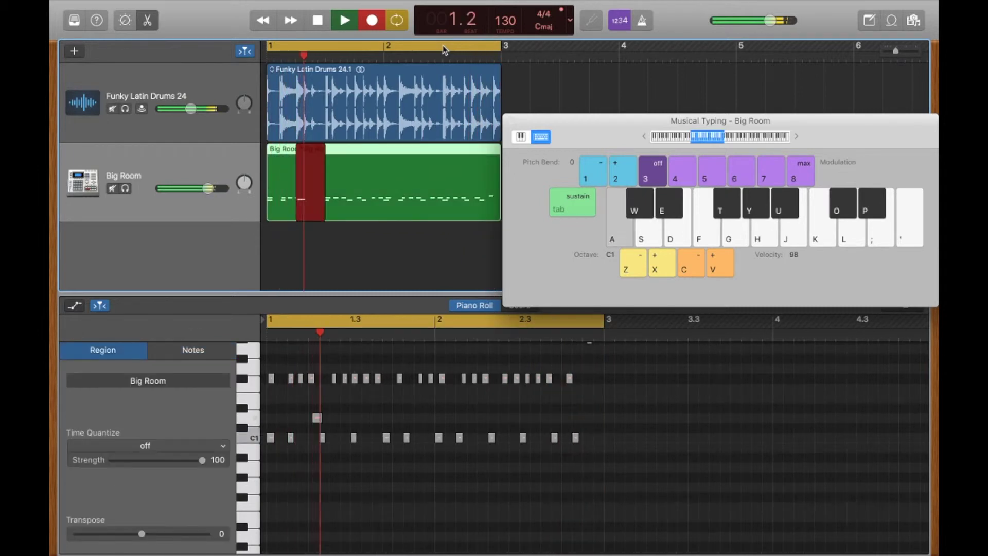
{"action": "key", "text": "s"}
{"action": "key", "text": "s"}
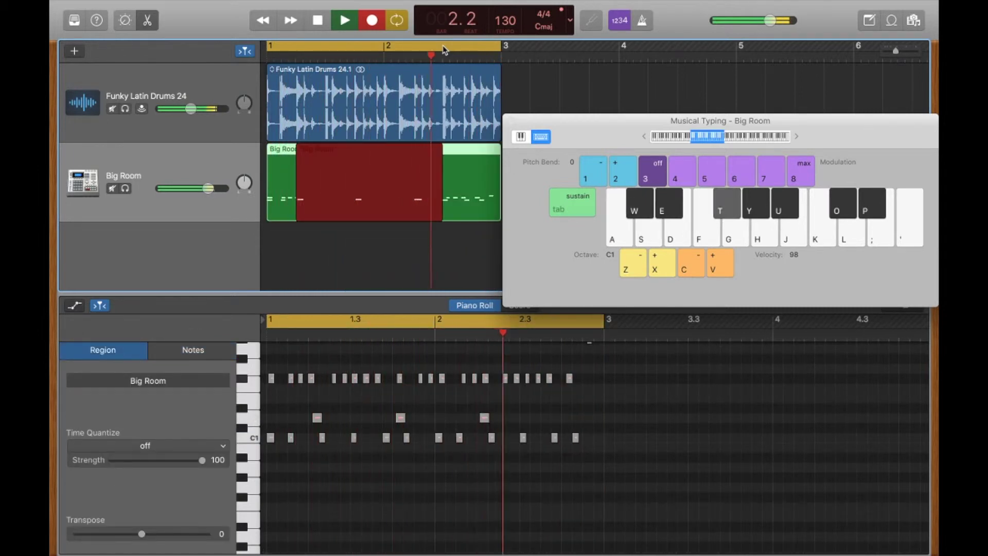
{"action": "key", "text": "s"}
{"action": "key", "text": "space"}
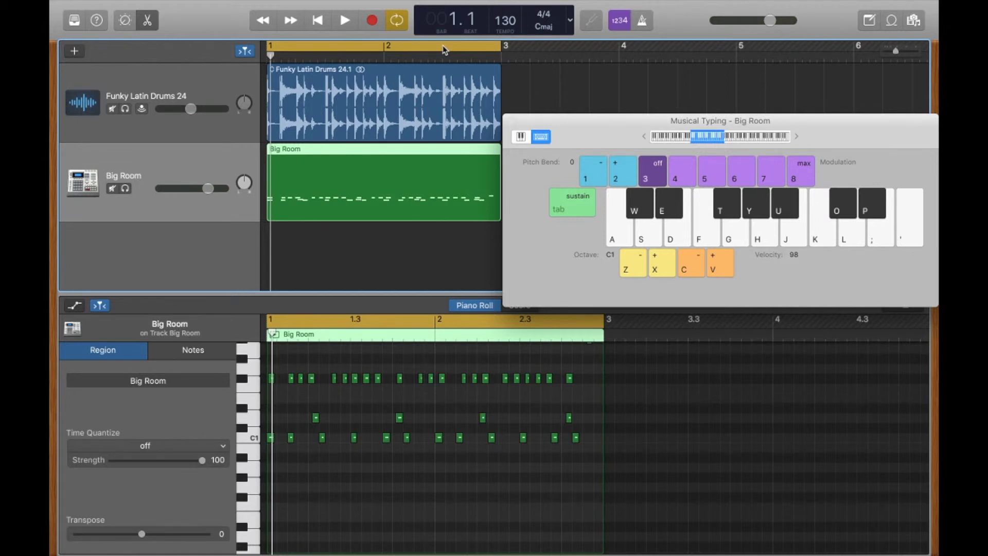
{"action": "key", "text": "Return"}
Select every note in the Big Room region and quantize them to 1/16 Note
{"action": "left_click", "coordinate": [693, 447]}
{"action": "scroll", "coordinate": [693, 447], "scroll_direction": "up", "scroll_amount": 2}
{"action": "left_click_drag", "start_coordinate": [670, 483], "coordinate": [271, 374]}
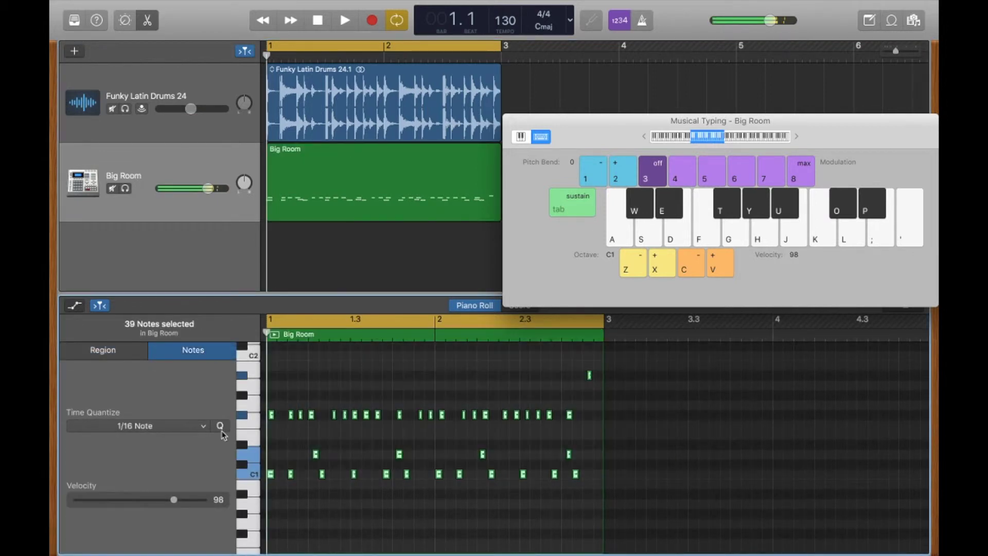
{"action": "left_click", "coordinate": [220, 425]}
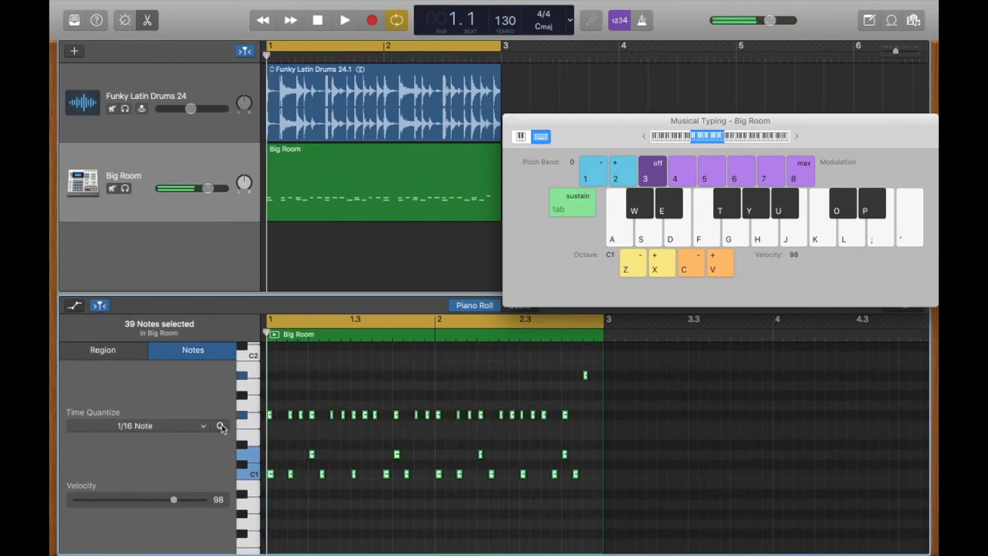
Listen to the Big Room drums soloed, and again together with the Funky Latin Drums 24 loop
{"action": "left_click", "coordinate": [125, 188]}
{"action": "key", "text": "space"}
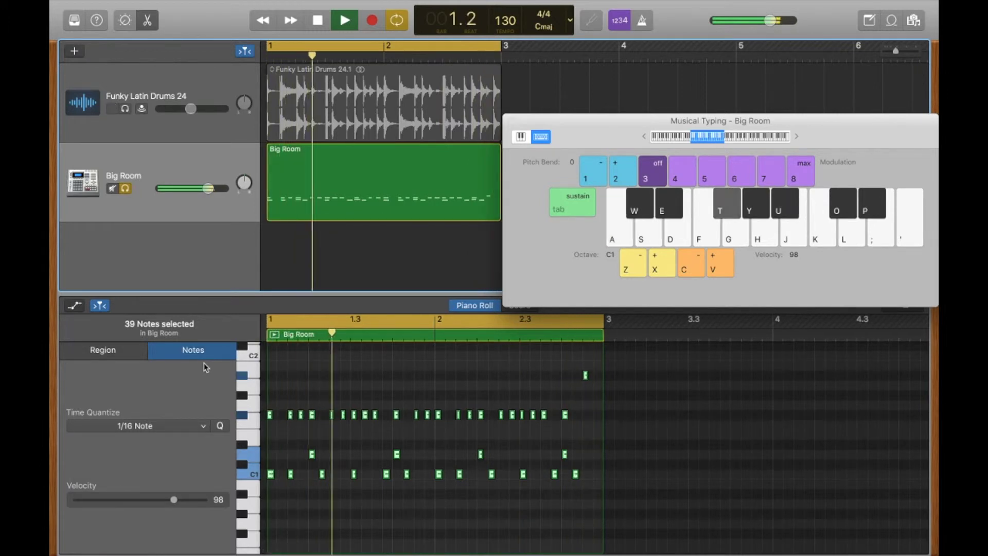
{"action": "key", "text": "space"}
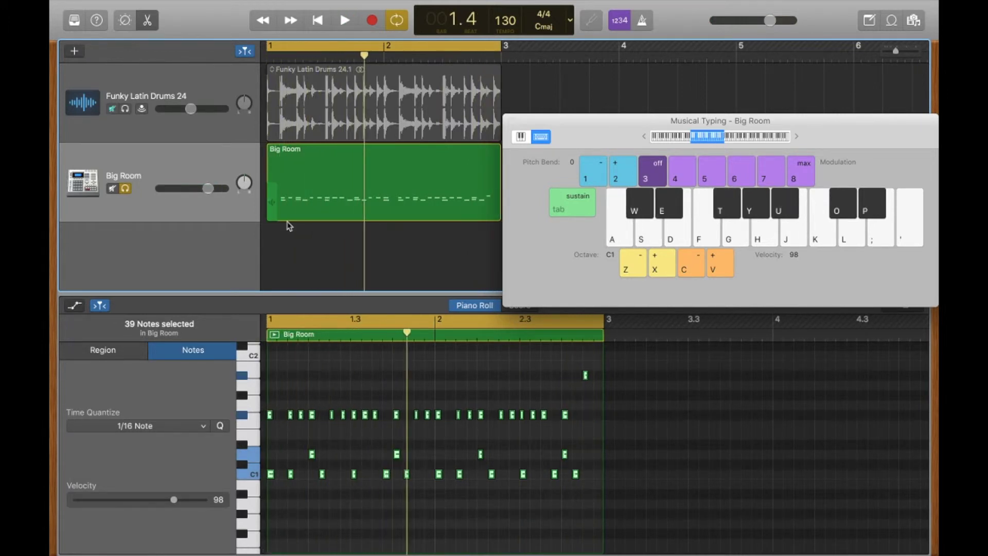
{"action": "left_click", "coordinate": [125, 189]}
{"action": "key", "text": "Return"}
{"action": "key", "text": "space"}
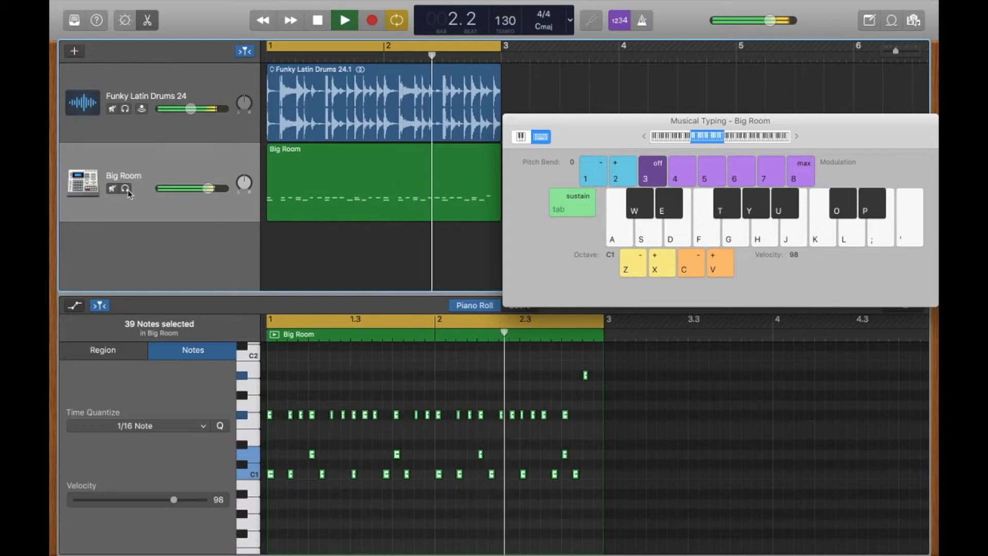
{"action": "key", "text": "space"}
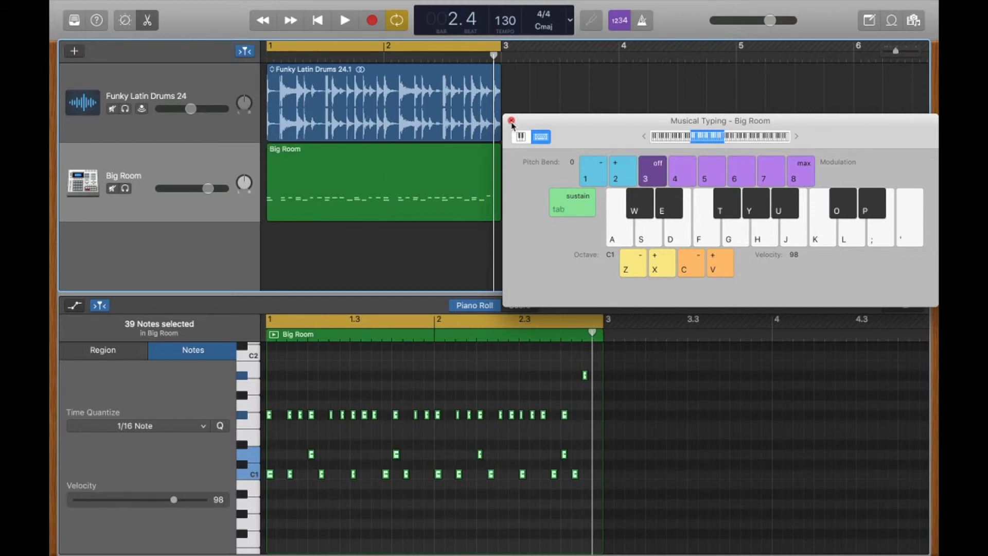
Play the kick sound a few times with Musical Typing and close its window
{"action": "left_click_drag", "start_coordinate": [545, 129], "coordinate": [527, 142]}
{"action": "key", "text": "a"}
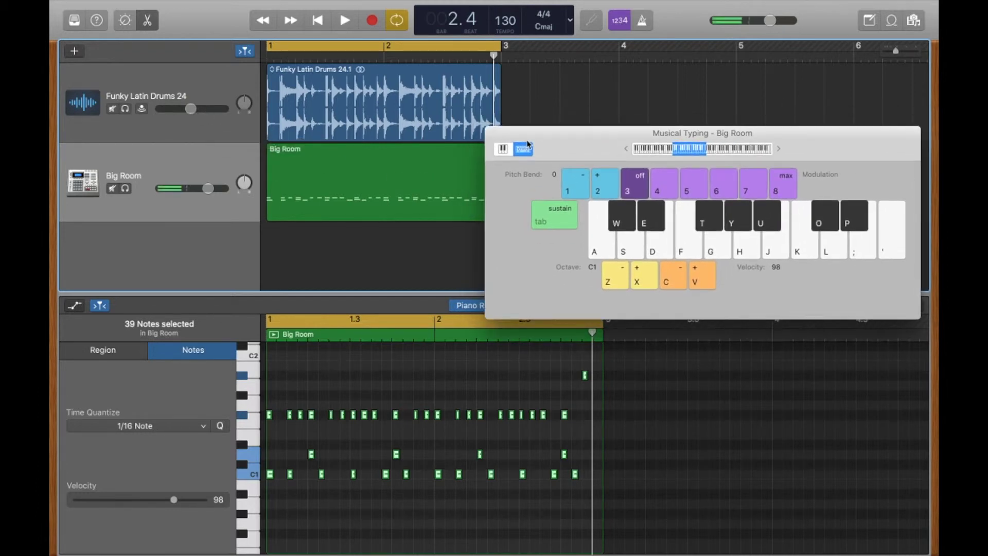
{"action": "key", "text": "a"}
{"action": "left_click", "coordinate": [492, 133]}
Show and hide the track automation, and slightly lower the volume of the Funky Latin Drums 24 track
{"action": "key", "text": "a"}
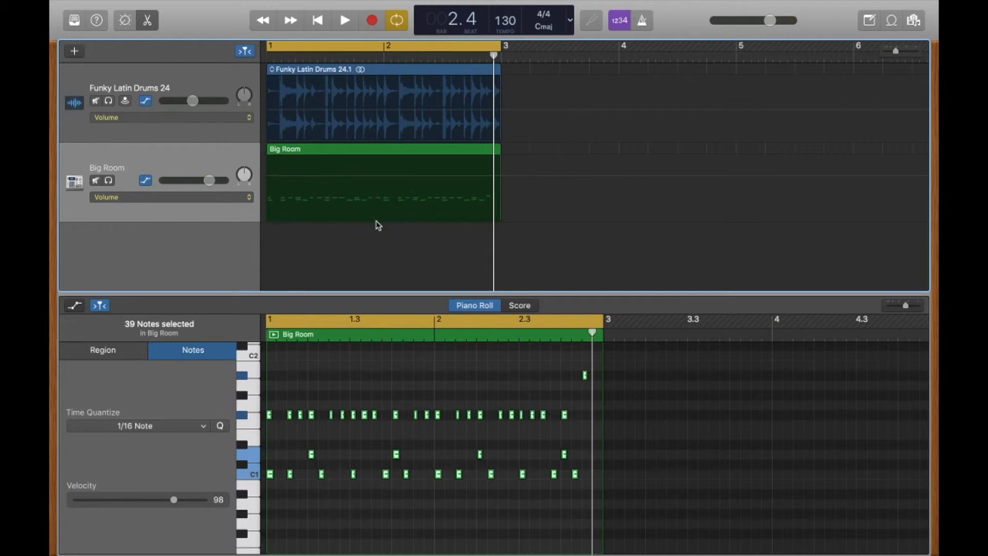
{"action": "key", "text": "a"}
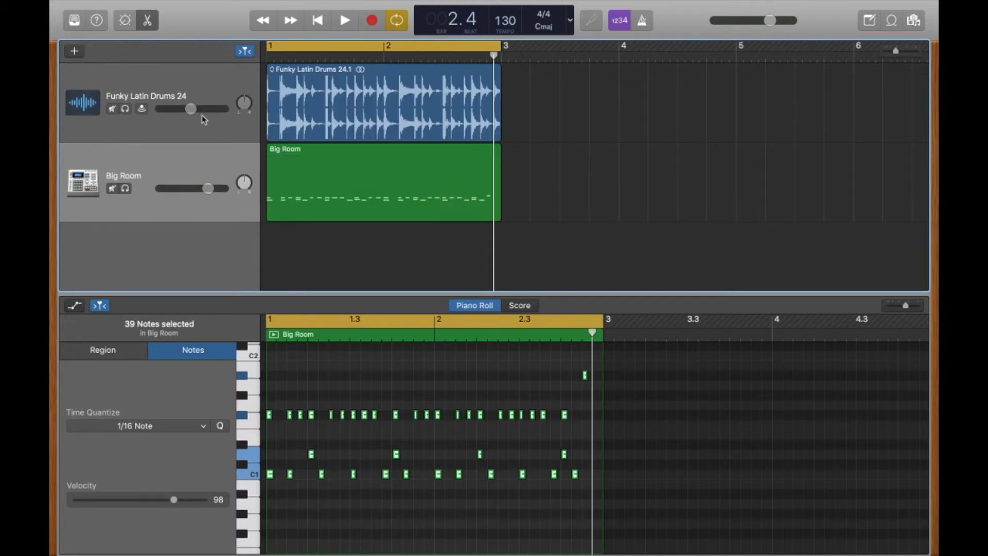
{"action": "left_click_drag", "start_coordinate": [191, 108], "coordinate": [185, 108]}
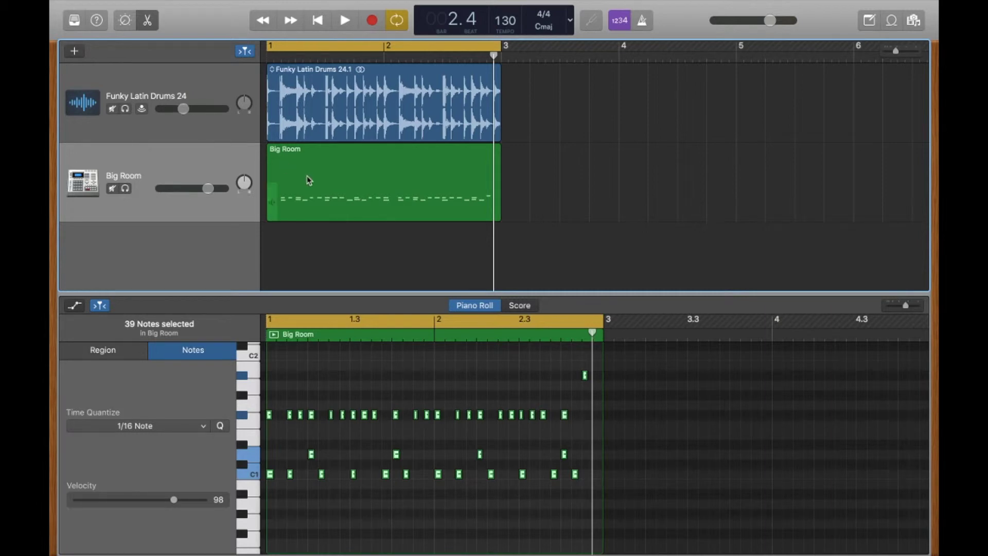
Turn off cycling, move the Big Room region to bar 3, and extend the Funky Latin Drums loop to bar 5
{"action": "key", "text": "c"}
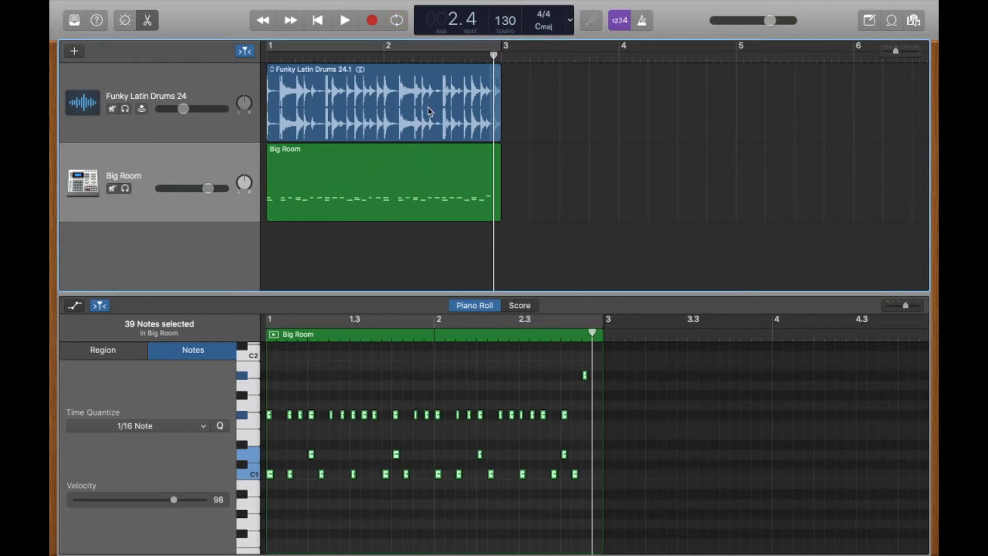
{"action": "left_click_drag", "start_coordinate": [395, 186], "coordinate": [595, 135]}
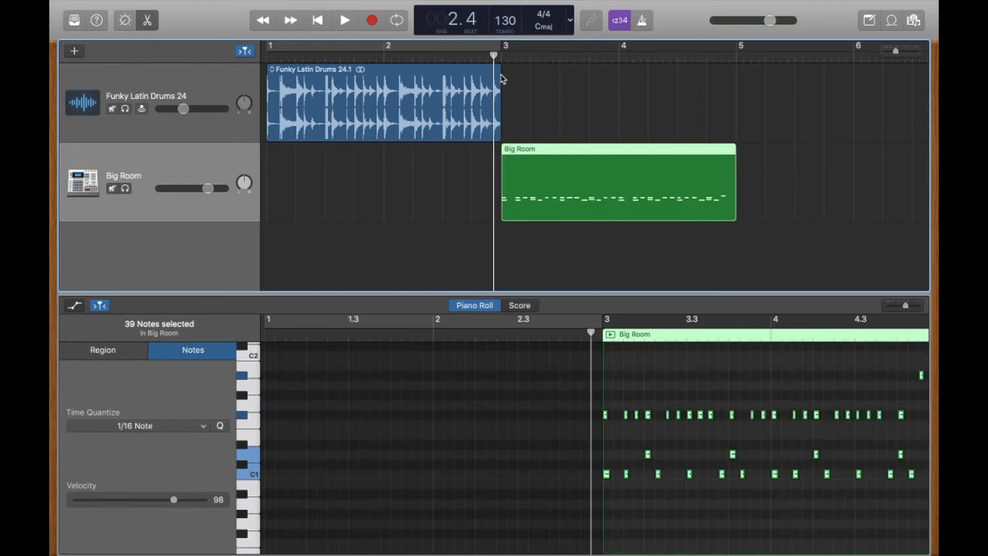
{"action": "left_click_drag", "start_coordinate": [502, 75], "coordinate": [736, 88]}
Play the arrangement from the start to hear the loop alone before the Big Room beat enters
{"action": "key", "text": "Return"}
{"action": "key", "text": "space"}
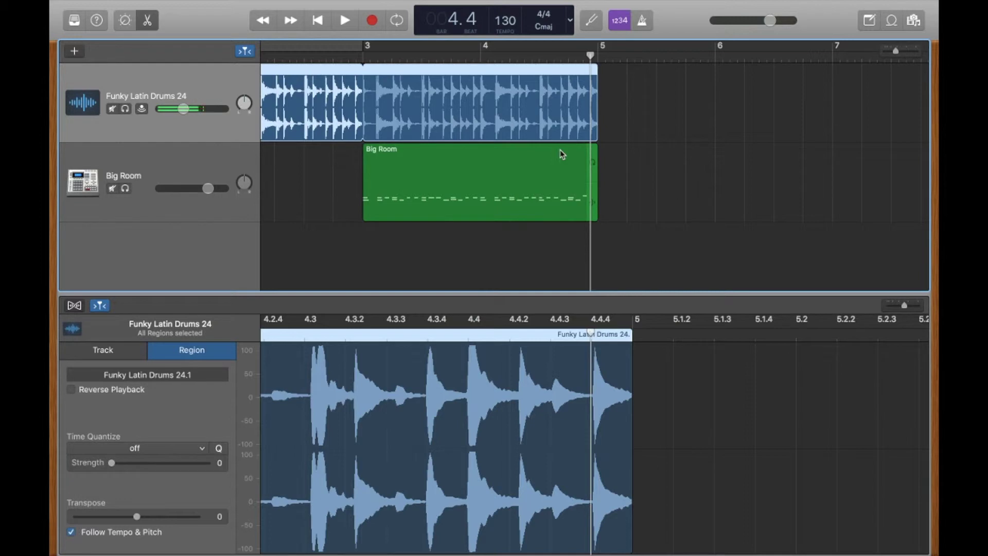
{"action": "scroll", "coordinate": [560, 150], "scroll_direction": "left", "scroll_amount": 5}
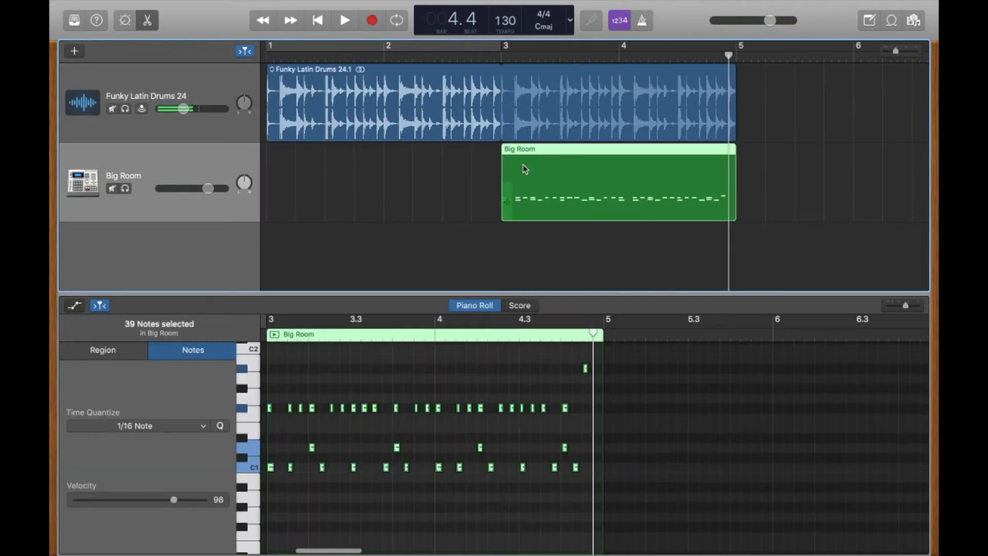
With the Big Room track selected and the playhead at the start, try out its percussion sounds in Musical Typing
{"action": "left_click", "coordinate": [524, 165]}
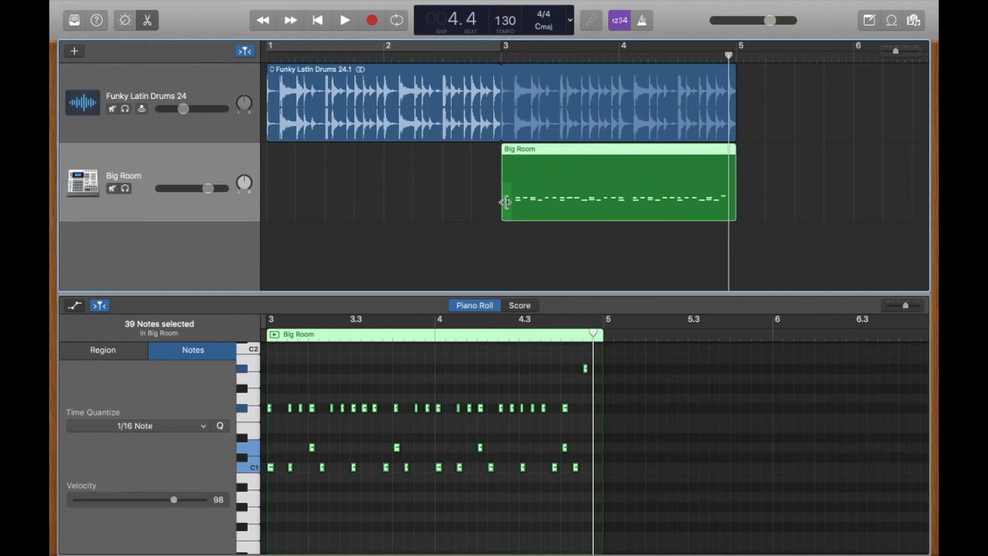
{"action": "key", "text": "Return"}
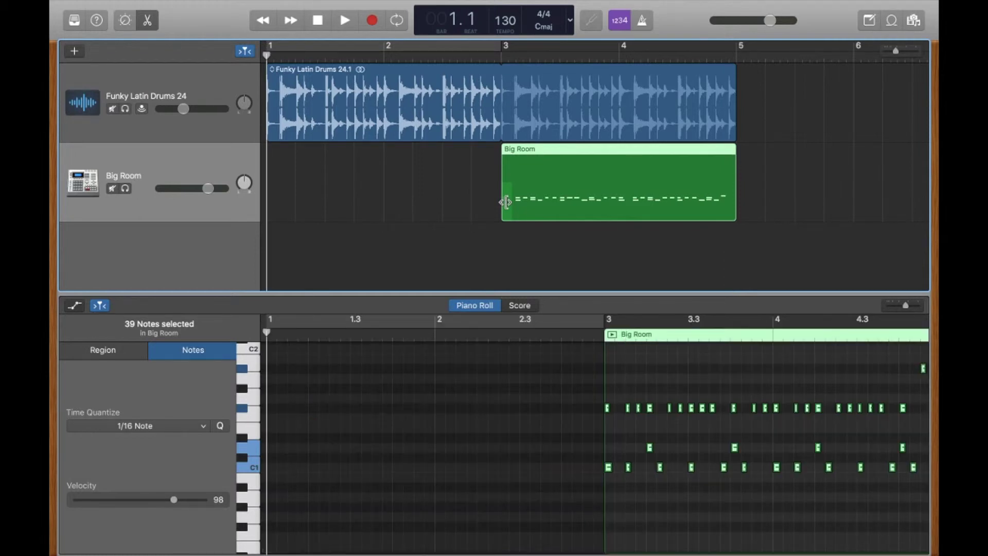
{"action": "key", "text": "super+k"}
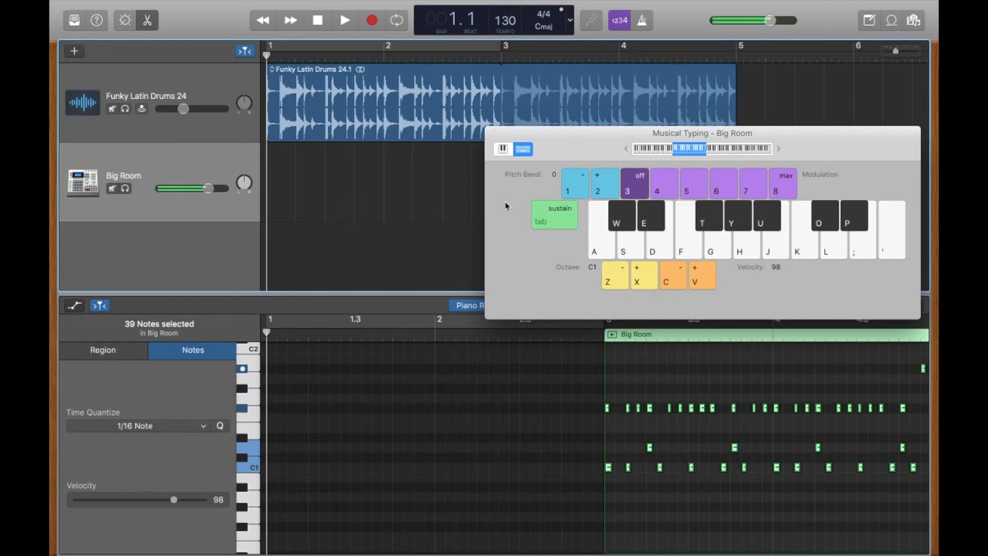
{"action": "key", "text": "t"}
{"action": "key", "text": "u"}
{"action": "key", "text": "p"}
{"action": "left_click_drag", "start_coordinate": [567, 137], "coordinate": [440, 292]}
Record a percussion intro over bars 1 and 2 on the Big Room track with Musical Typing, playing along with the loop
{"action": "key", "text": "r"}
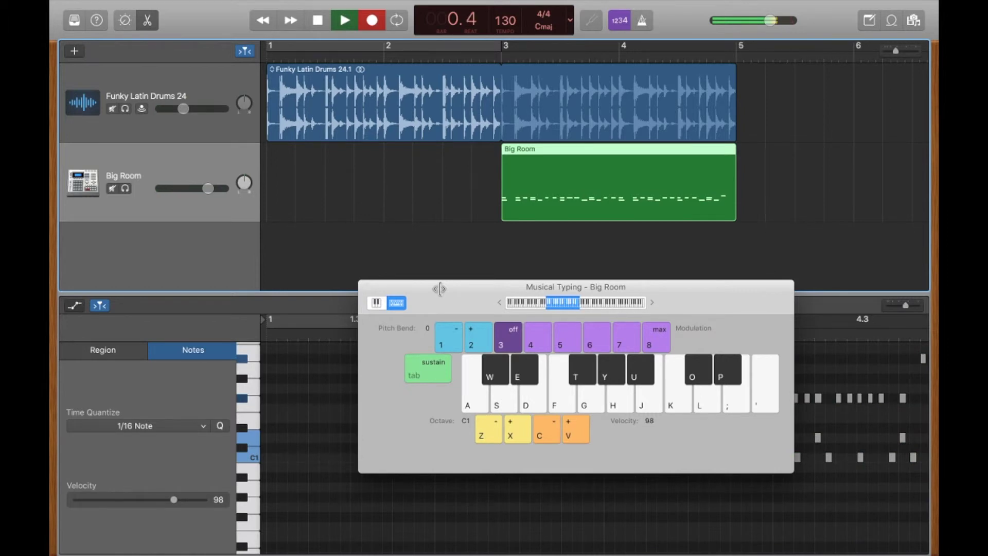
{"action": "key", "text": "p"}
{"action": "key", "text": "t"}
{"action": "key", "text": "p"}
{"action": "key", "text": "p"}
{"action": "key", "text": "t"}
{"action": "key", "text": "p"}
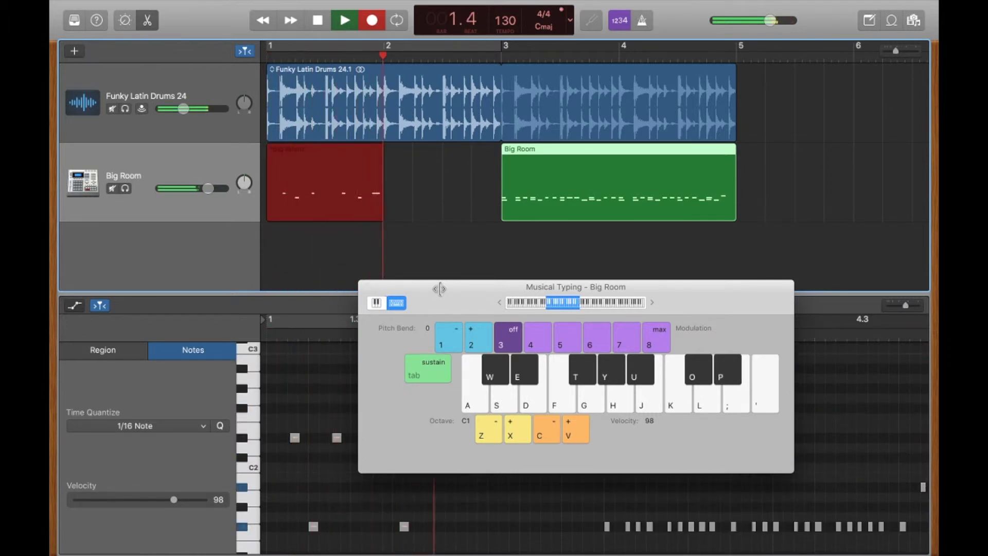
{"action": "key", "text": "p"}
{"action": "key", "text": "t"}
{"action": "key", "text": "p"}
{"action": "key", "text": "t"}
{"action": "key", "text": "p"}
{"action": "key", "text": "s"}
{"action": "key", "text": "a"}
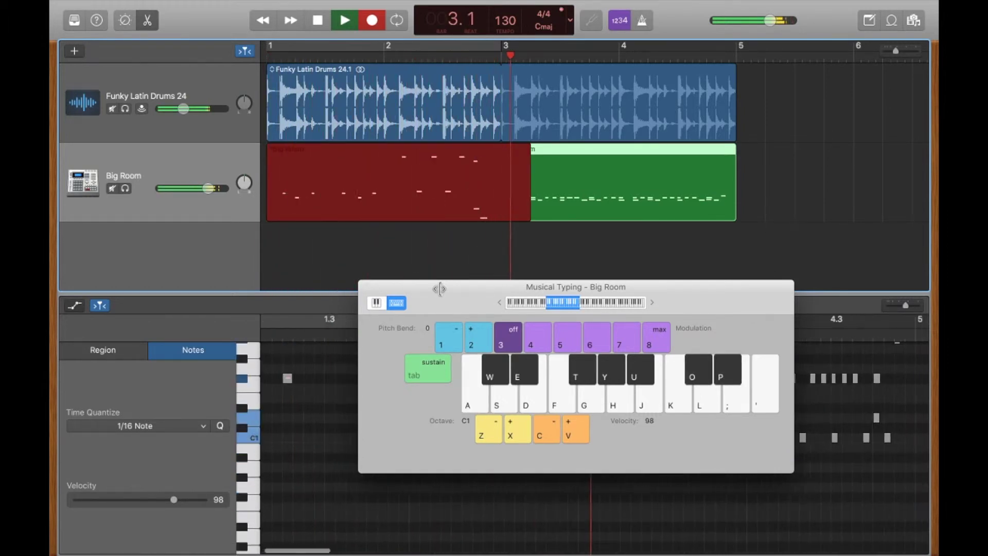
{"action": "key", "text": "t"}
{"action": "key", "text": "a"}
{"action": "key", "text": "a"}
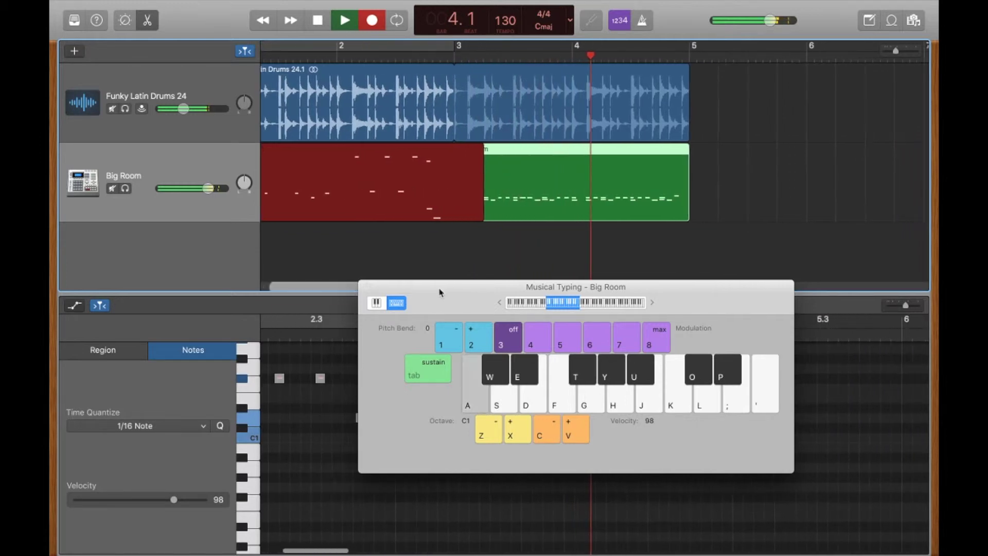
{"action": "key", "text": "space"}
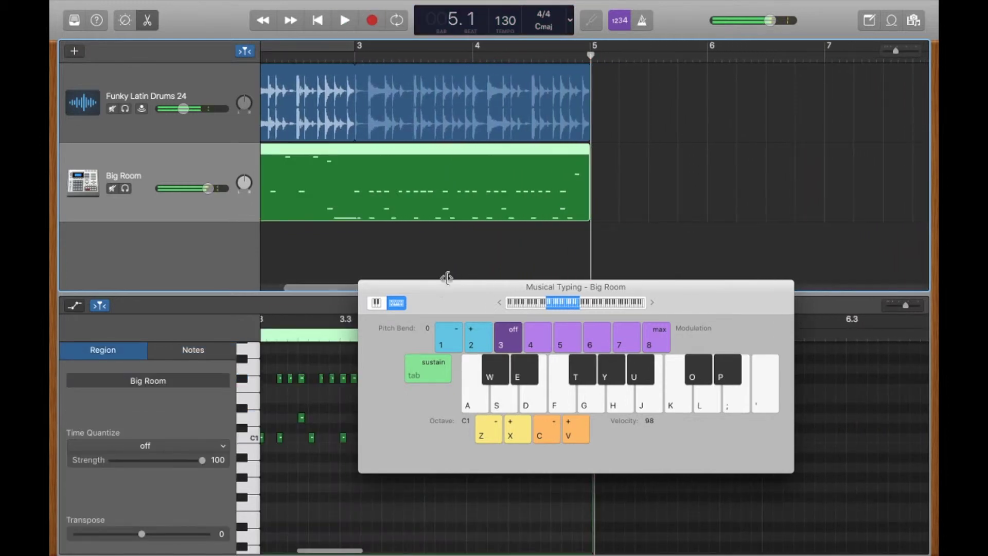
Select the newly recorded notes in bars 1 and 2, quantize them to 1/16 Note, and close Musical Typing
{"action": "scroll", "coordinate": [364, 236], "scroll_direction": "left", "scroll_amount": 5}
{"action": "left_click_drag", "start_coordinate": [420, 288], "coordinate": [617, 150]}
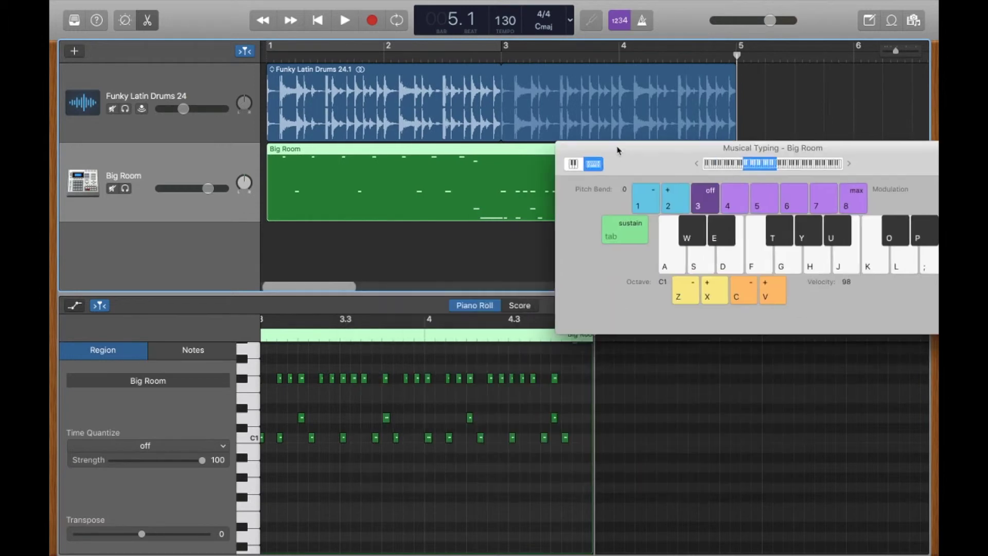
{"action": "left_click_drag", "start_coordinate": [496, 375], "coordinate": [224, 460]}
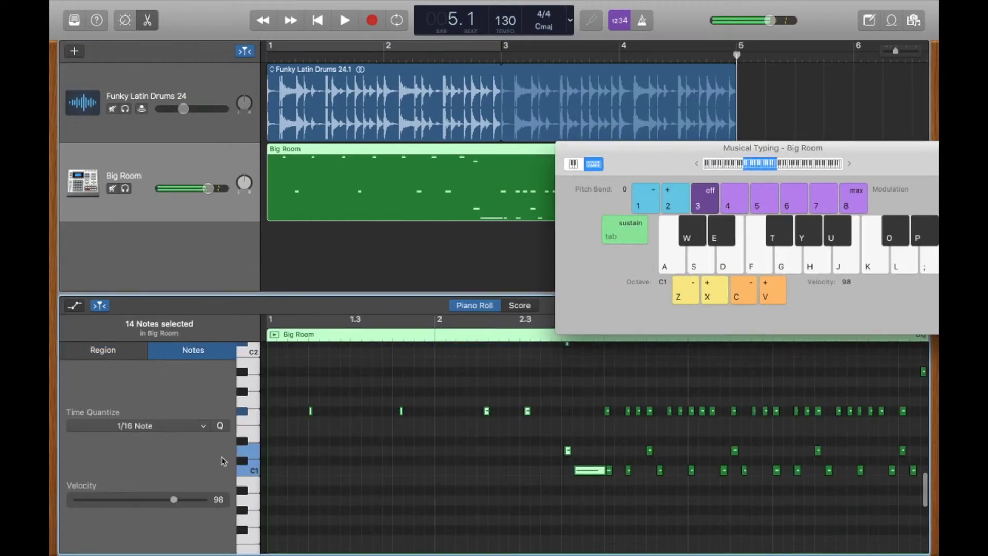
{"action": "scroll", "coordinate": [418, 459], "scroll_direction": "up", "scroll_amount": 10}
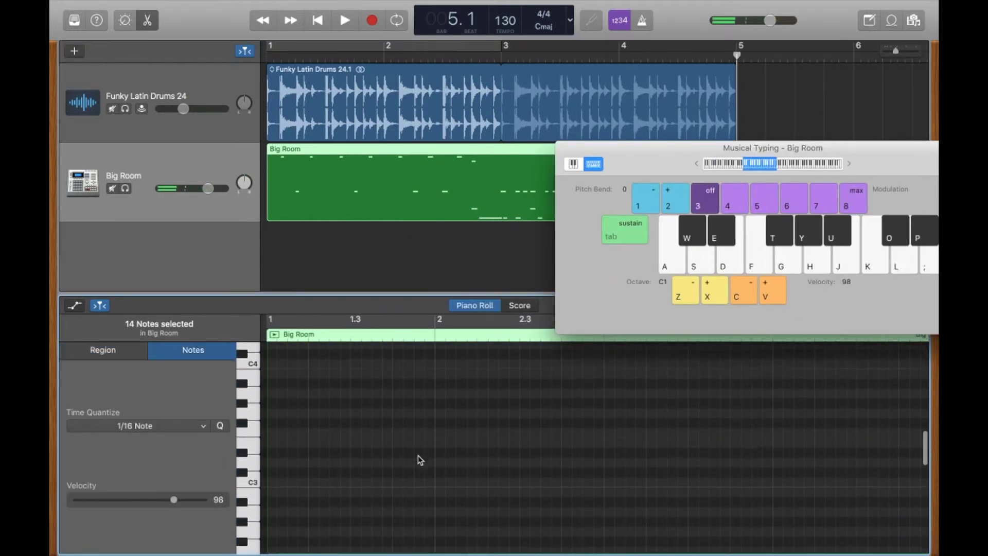
{"action": "scroll", "coordinate": [418, 459], "scroll_direction": "down", "scroll_amount": 4}
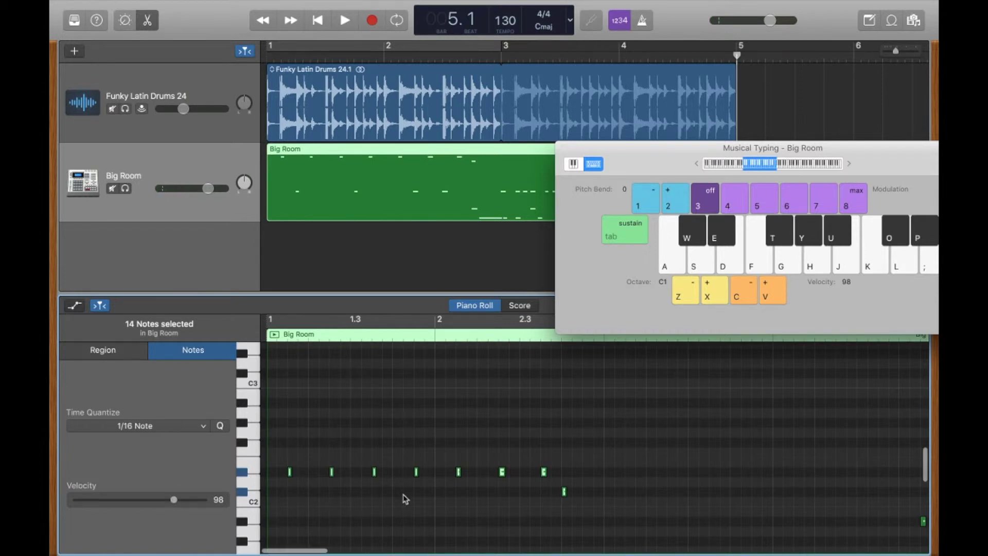
{"action": "scroll", "coordinate": [405, 498], "scroll_direction": "down", "scroll_amount": 2}
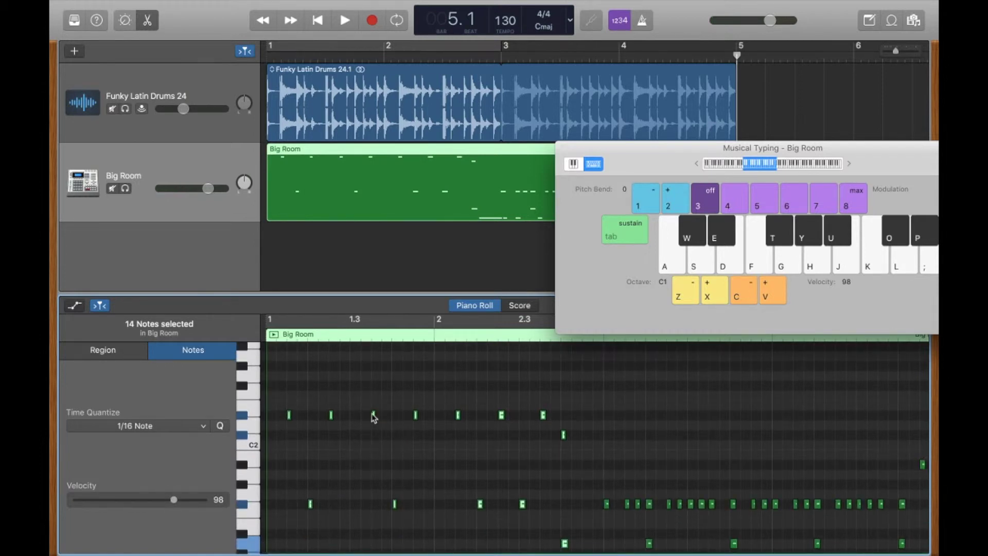
{"action": "left_click", "coordinate": [374, 415]}
{"action": "key", "text": "super+k"}
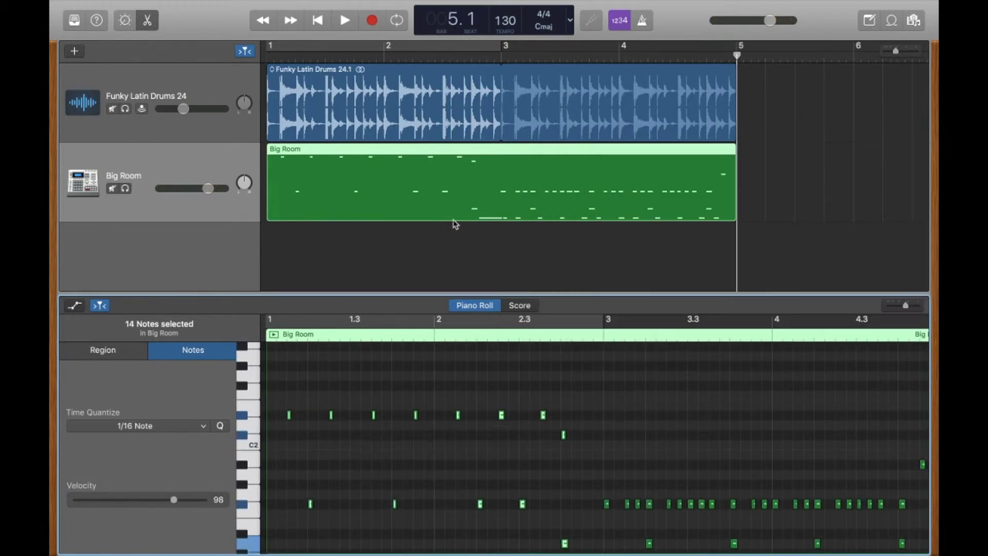
Show track automation and draw a Big Room volume ramp rising from a low level at bar 1 to bar 3
{"action": "key", "text": "a"}
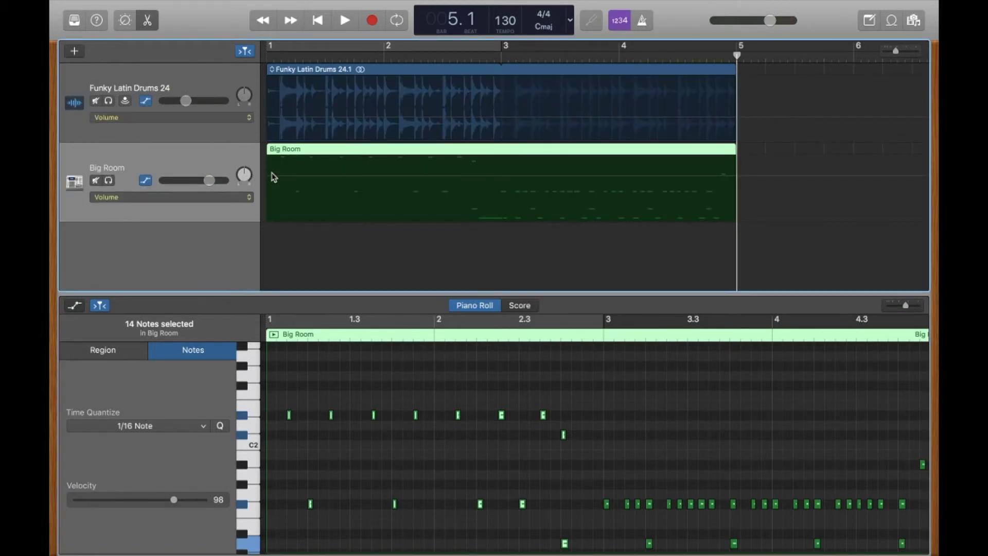
{"action": "left_click_drag", "start_coordinate": [269, 176], "coordinate": [267, 208]}
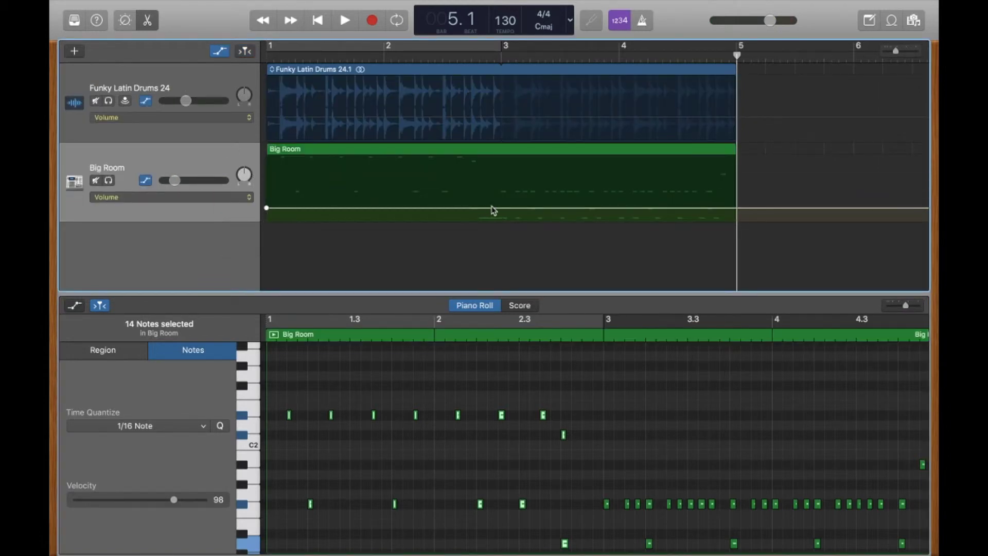
{"action": "left_click_drag", "start_coordinate": [479, 207], "coordinate": [501, 174]}
Play the project from the start to hear the Big Room volume automation
{"action": "key", "text": "Return"}
{"action": "key", "text": "space"}
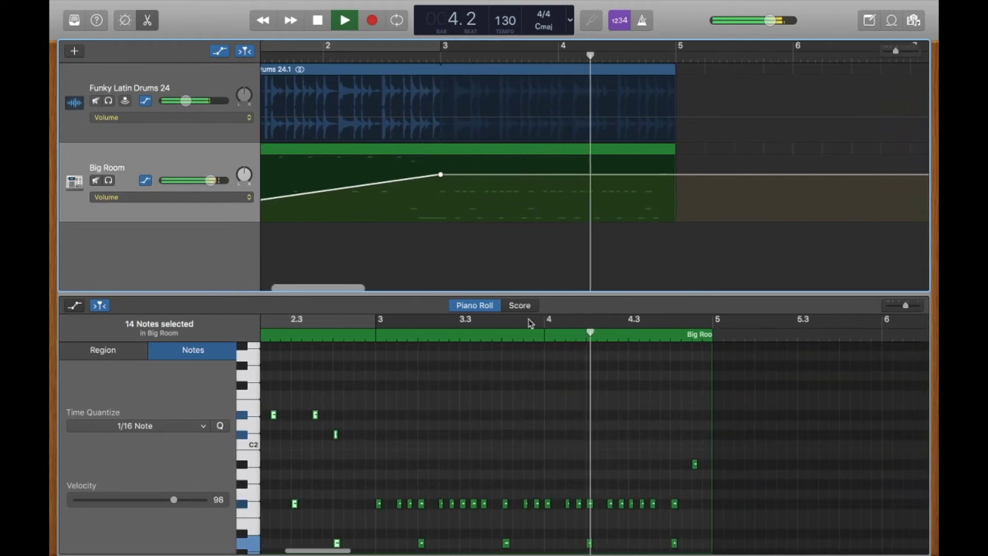
{"action": "key", "text": "space"}
{"action": "scroll", "coordinate": [523, 288], "scroll_direction": "left", "scroll_amount": 5}
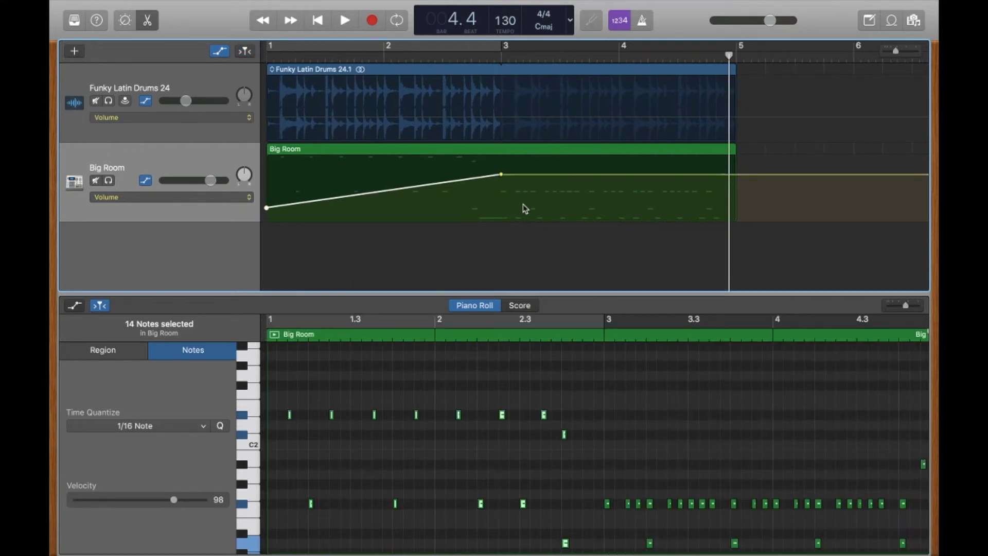
Delete the volume automation points on the Big Room track and hide the automation
{"action": "left_click_drag", "start_coordinate": [524, 204], "coordinate": [226, 164]}
{"action": "key", "text": "Delete"}
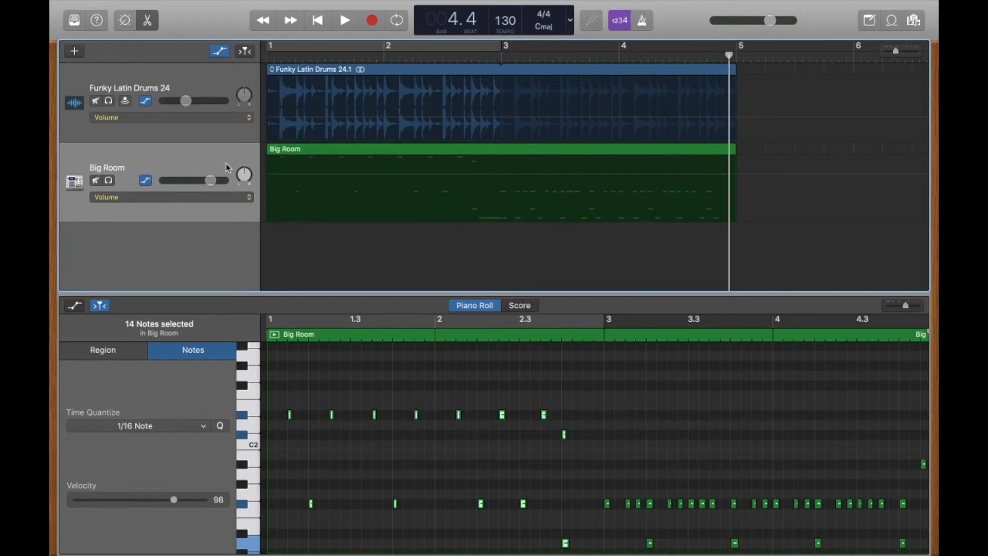
{"action": "key", "text": "a"}
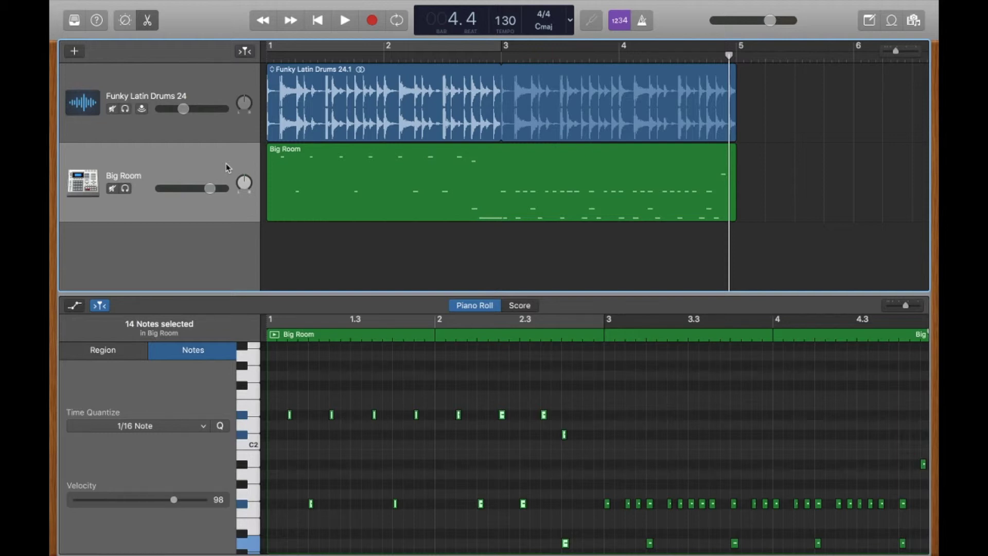
Delete both the Funky Latin Drums and Big Room regions and return the playhead to the start
{"action": "left_click_drag", "start_coordinate": [757, 177], "coordinate": [473, 126]}
{"action": "key", "text": "Delete"}
{"action": "key", "text": "Return"}
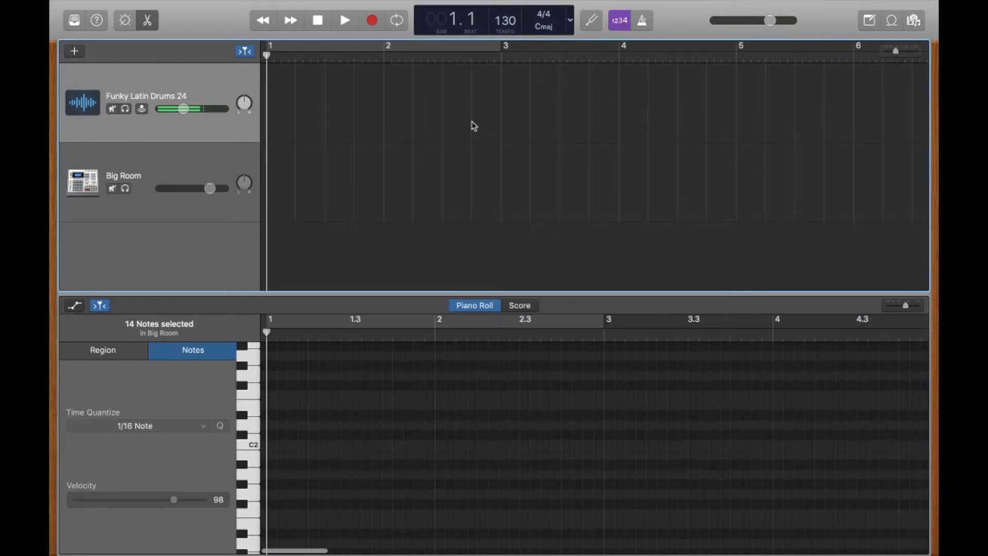
Open Musical Typing for the Big Room track and turn on the metronome
{"action": "left_click", "coordinate": [223, 174]}
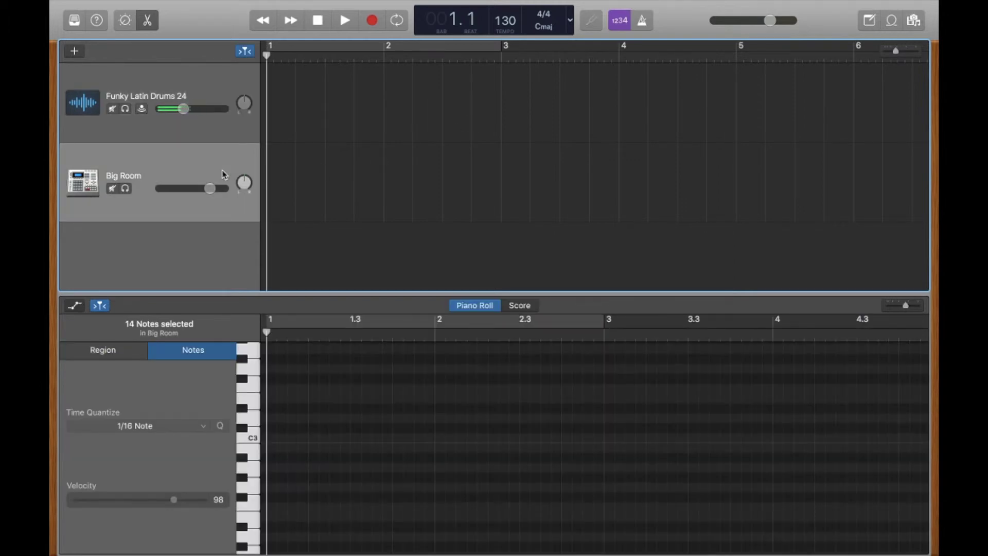
{"action": "key", "text": "super+k"}
{"action": "left_click", "coordinate": [363, 111]}
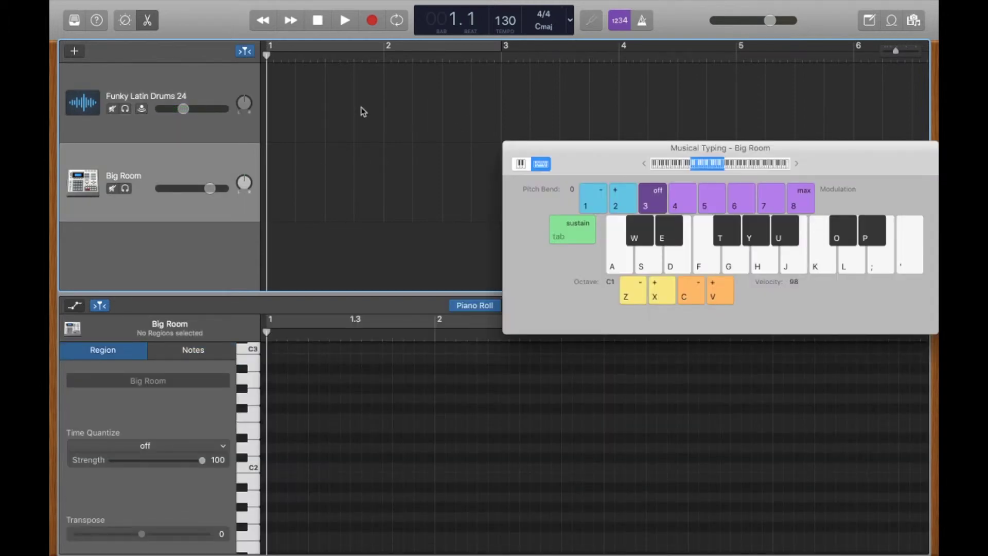
{"action": "left_click", "coordinate": [641, 23]}
Record a two-bar kick, hi-hat and snare beat on the Big Room track with Musical Typing, keeping time with the metronome
{"action": "key", "text": "r"}
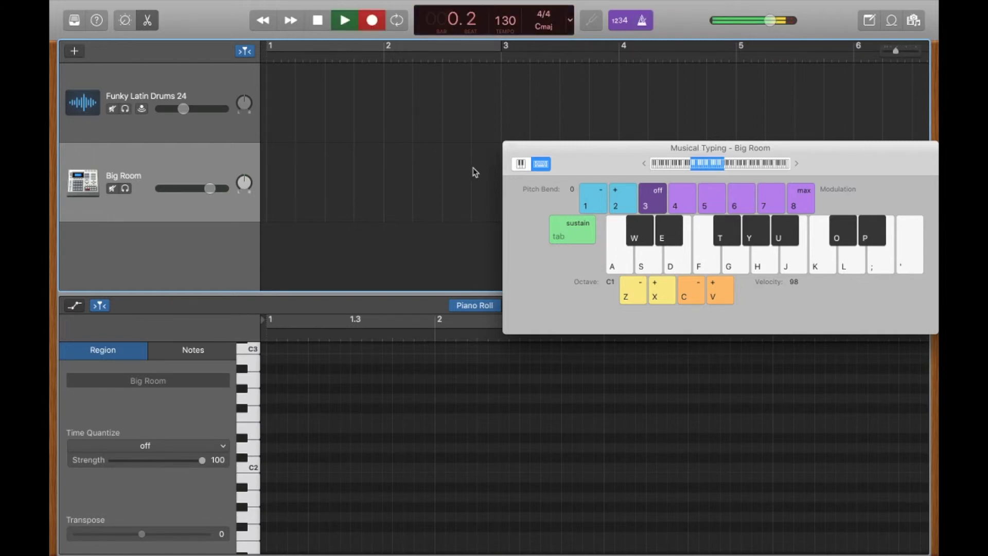
{"action": "key", "text": "a"}
{"action": "key", "text": "t"}
{"action": "key", "text": "s"}
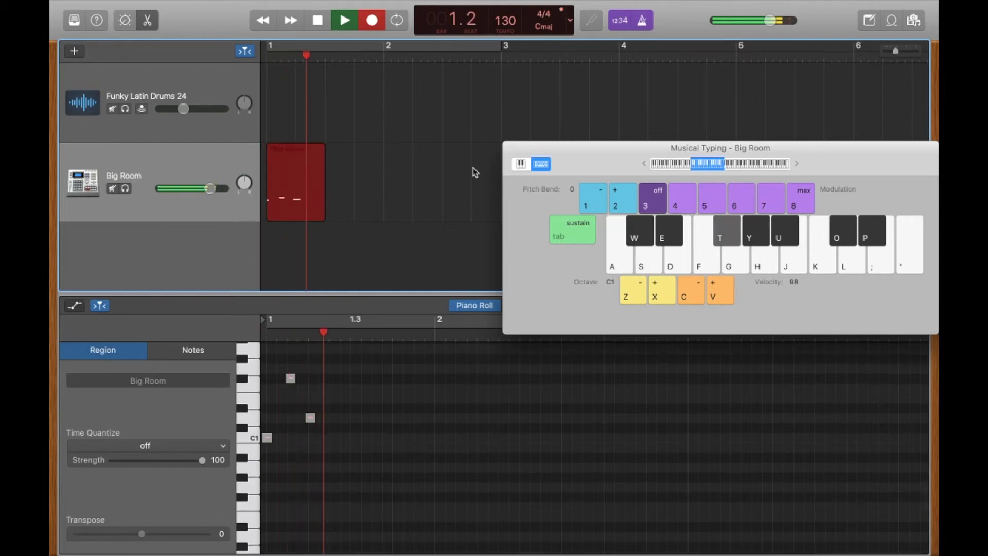
{"action": "key", "text": "t"}
{"action": "key", "text": "a"}
{"action": "key", "text": "a"}
{"action": "key", "text": "t"}
{"action": "key", "text": "s"}
{"action": "key", "text": "t"}
{"action": "key", "text": "a"}
{"action": "key", "text": "t"}
{"action": "key", "text": "s"}
{"action": "key", "text": "t"}
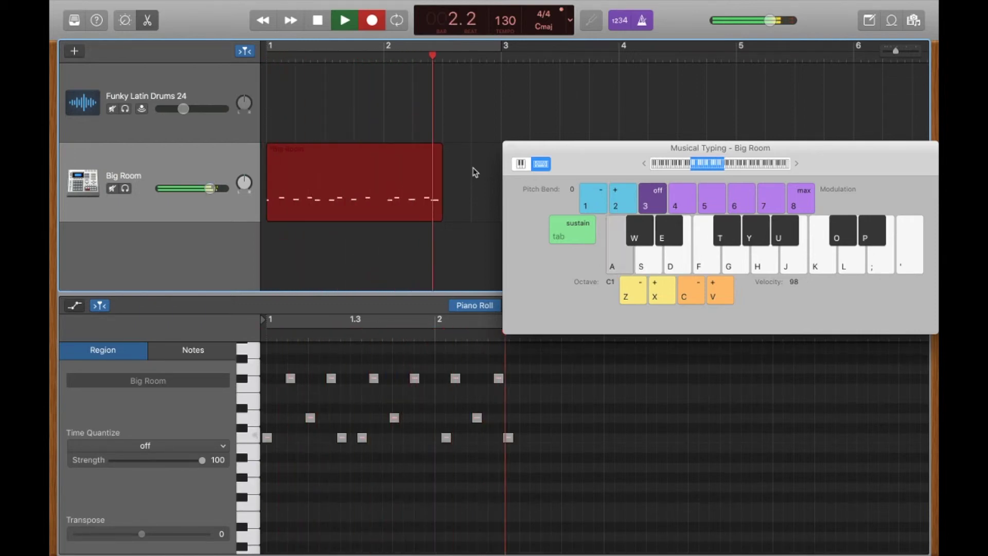
{"action": "key", "text": "a"}
{"action": "key", "text": "a"}
{"action": "key", "text": "t"}
{"action": "key", "text": "s"}
{"action": "key", "text": "t"}
{"action": "key", "text": "space"}
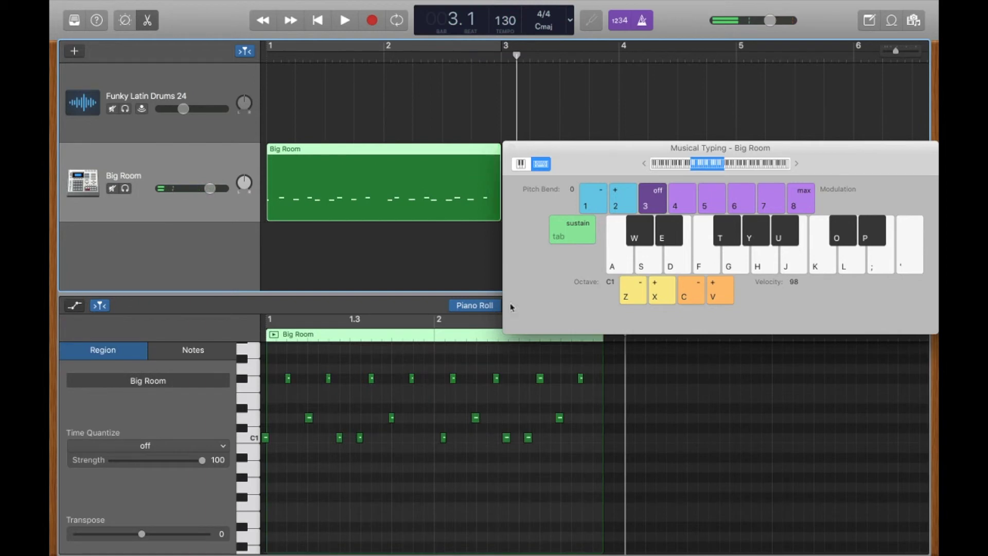
Quantize all notes in the new Big Room region to 1/16 Note and play the beat from the start
{"action": "left_click_drag", "start_coordinate": [626, 497], "coordinate": [251, 363]}
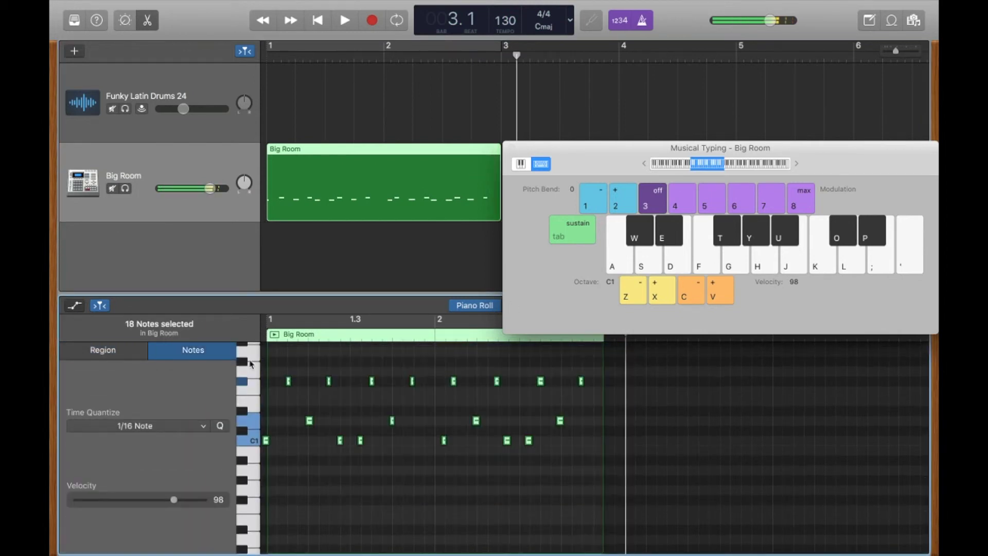
{"action": "left_click", "coordinate": [223, 424]}
{"action": "key", "text": "Return"}
{"action": "key", "text": "space"}
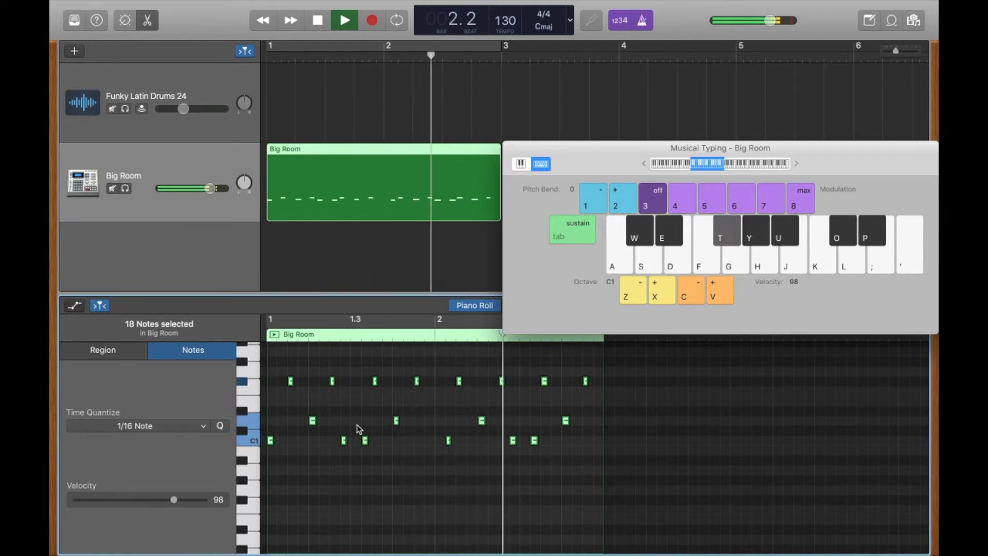
{"action": "key", "text": "space"}
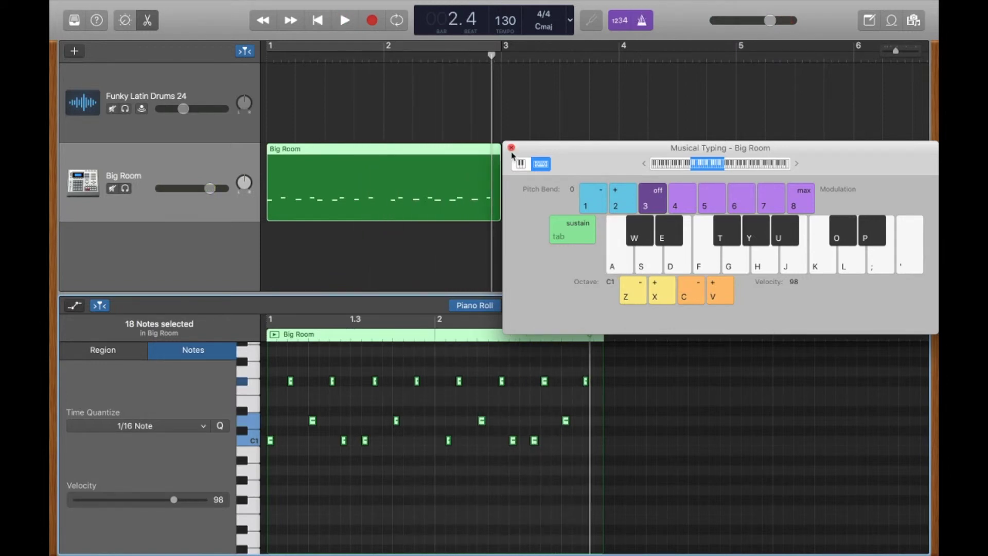
{"action": "left_click", "coordinate": [511, 148]}
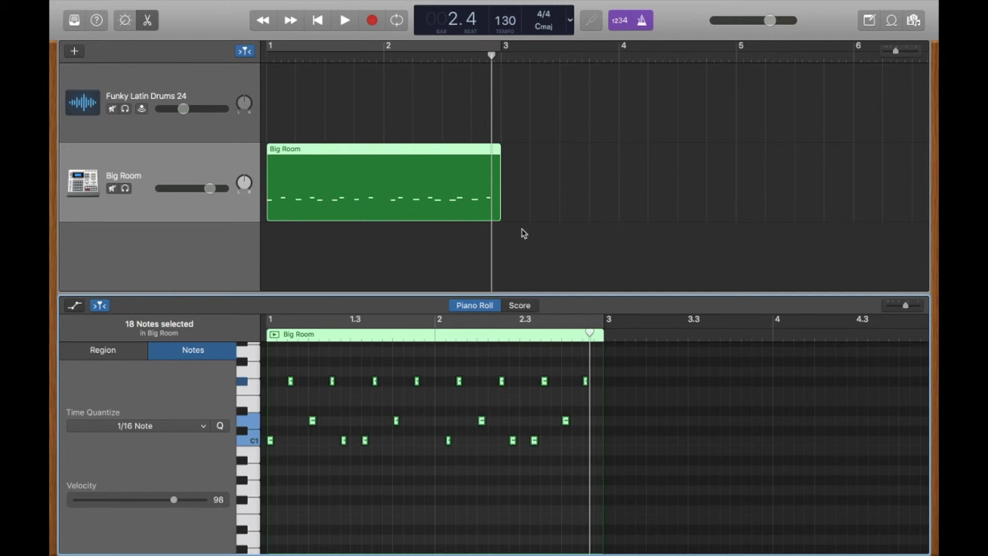
Leave full-screen mode and narrow the project window to uncover the shared drum samples folder behind it
{"action": "mouse_move", "coordinate": [122, 19]}
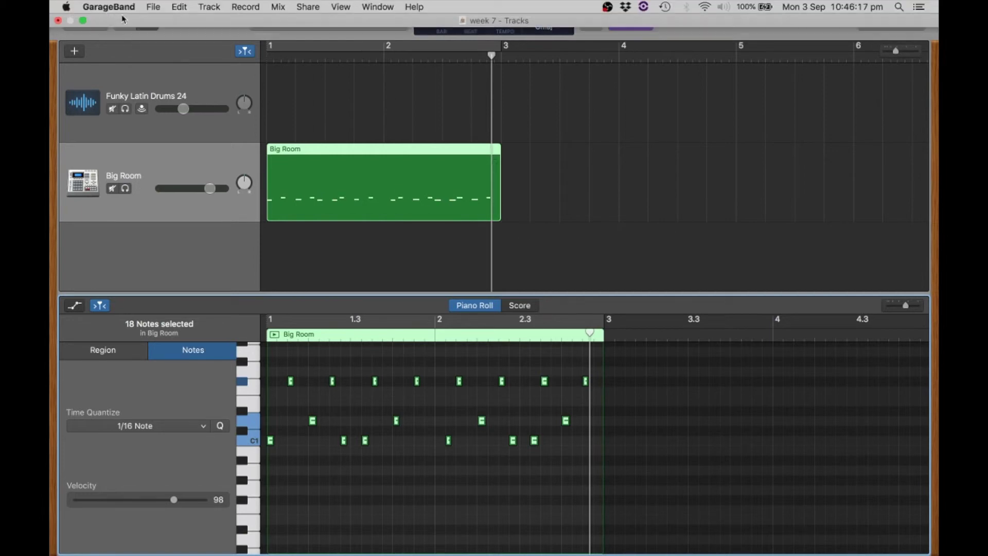
{"action": "key", "text": "ctrl+super+f"}
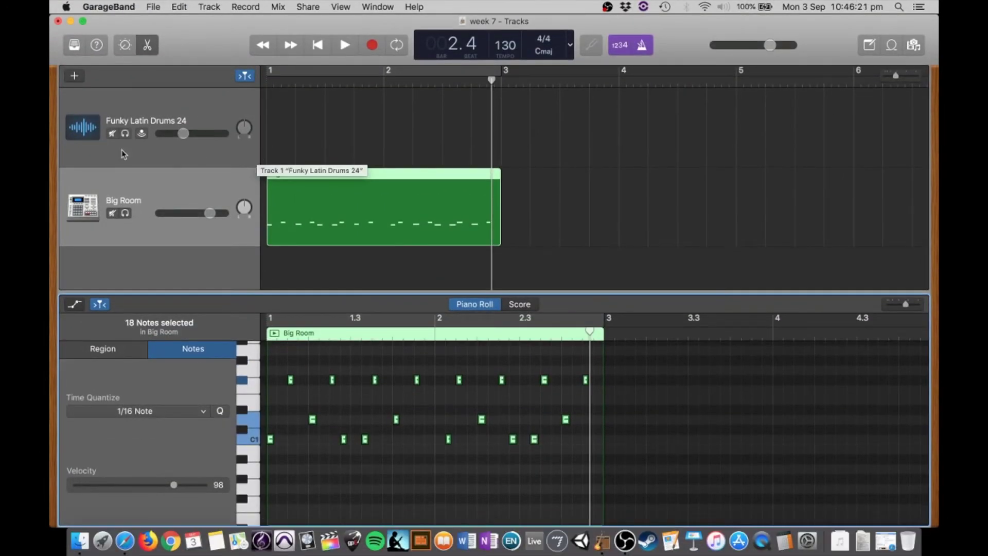
{"action": "left_click_drag", "start_coordinate": [51, 152], "coordinate": [342, 176]}
{"action": "left_click_drag", "start_coordinate": [340, 174], "coordinate": [340, 174]}
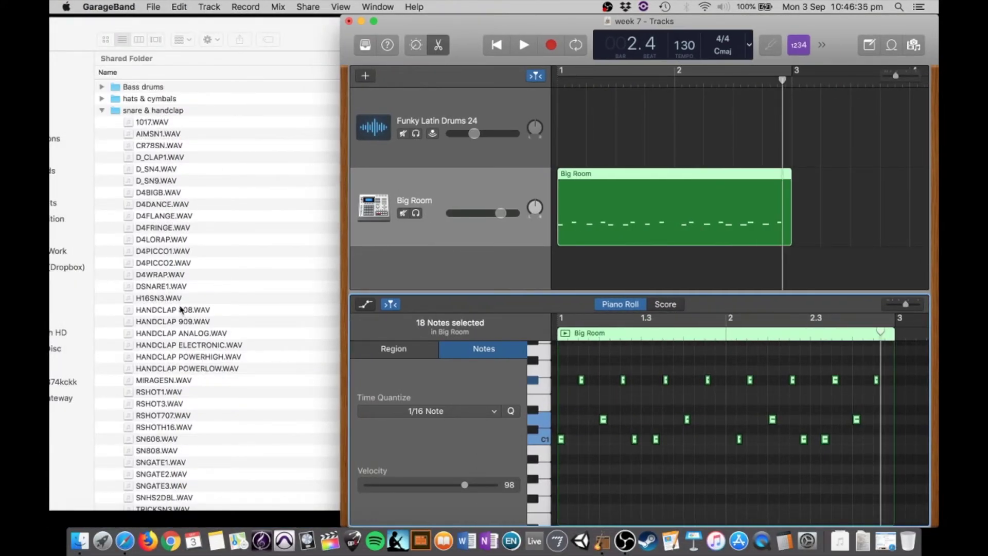
Try the HANDCLAP 808.WAV sample at beat 1.3 of the audio track, listen to it soloed and delete it
{"action": "left_click_drag", "start_coordinate": [180, 310], "coordinate": [619, 134]}
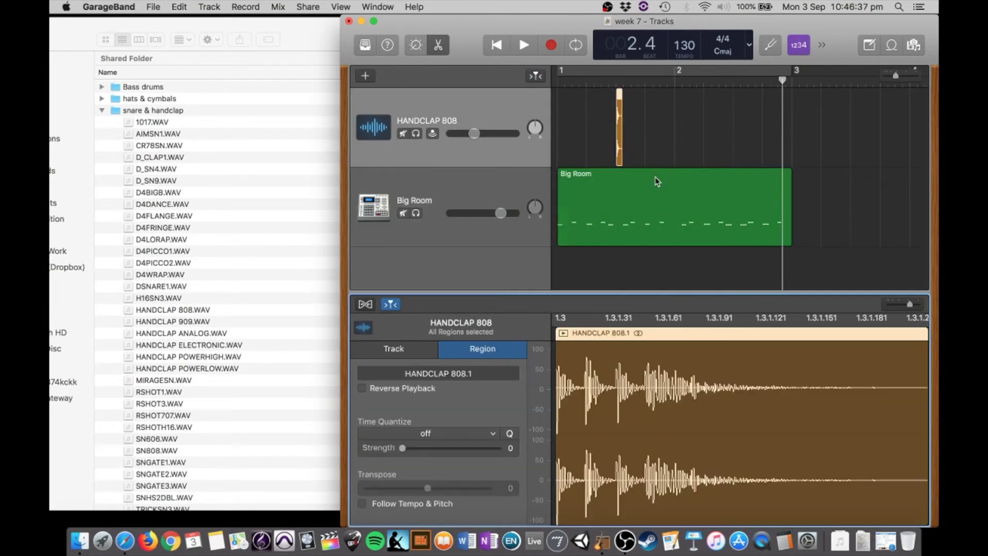
{"action": "left_click", "coordinate": [416, 134]}
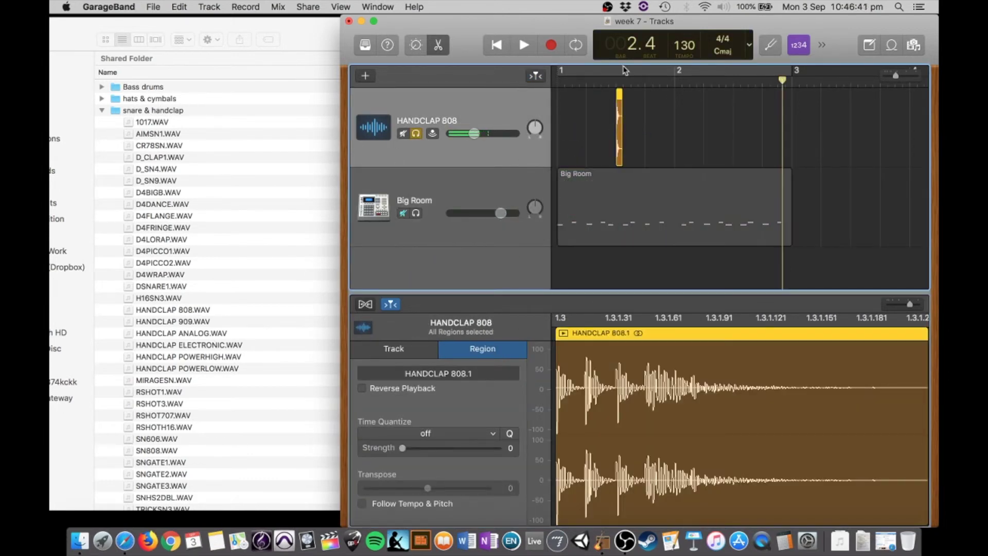
{"action": "left_click", "coordinate": [614, 81]}
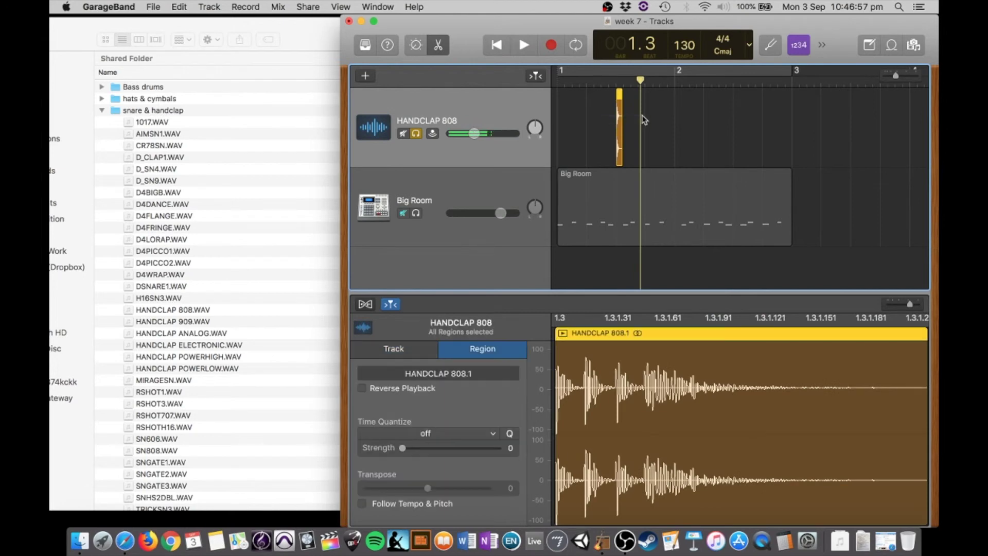
{"action": "key", "text": "Delete"}
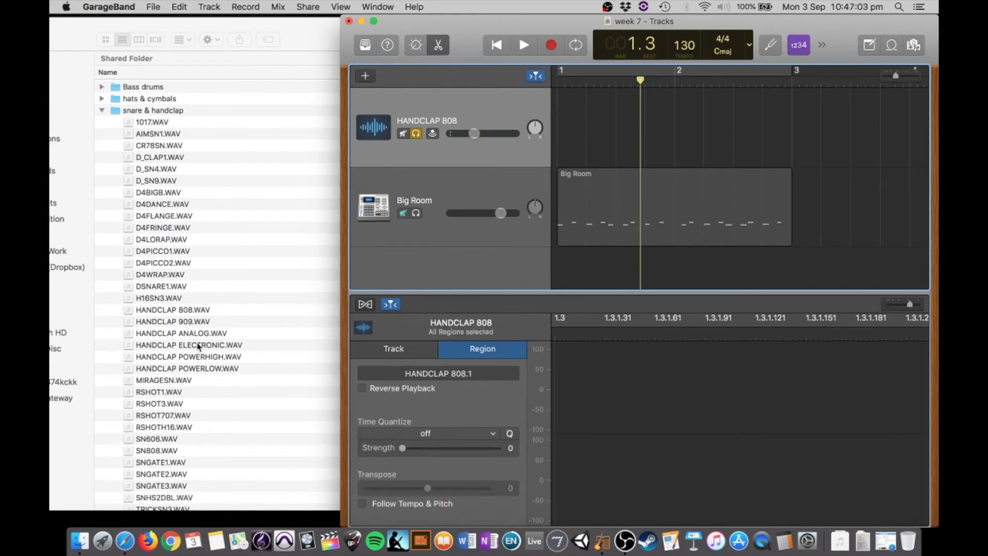
Import HANDCLAP POWERHIGH.WAV onto the soloed audio track at beat 1.3 and play it
{"action": "left_click_drag", "start_coordinate": [191, 360], "coordinate": [624, 139]}
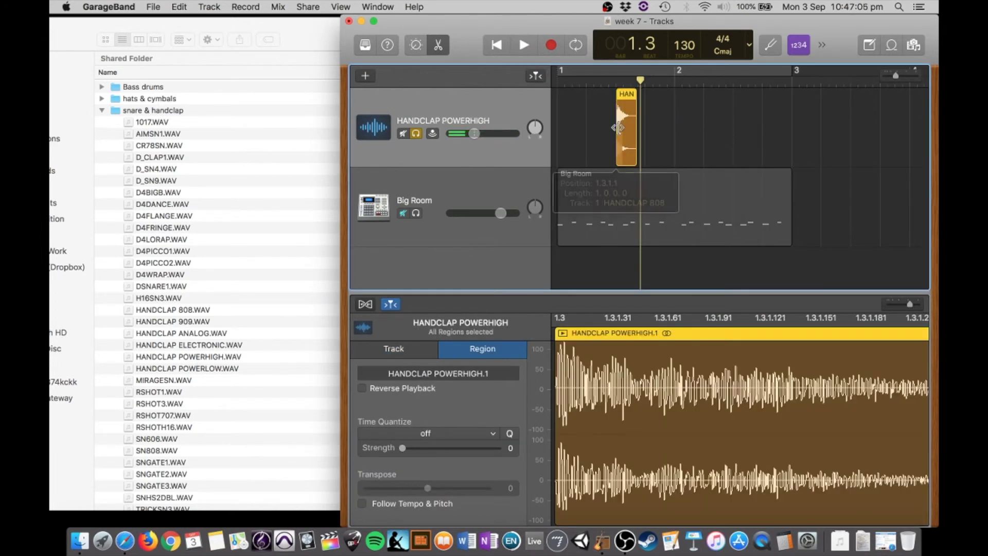
{"action": "left_click", "coordinate": [615, 82]}
{"action": "key", "text": "space"}
{"action": "key", "text": "space"}
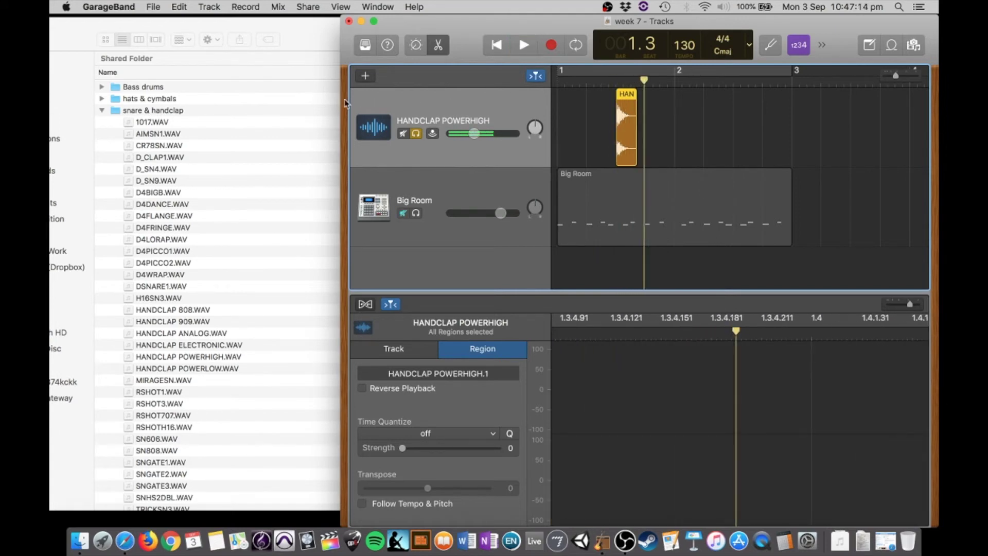
Widen the project window, turn off the solo and place the HANDCLAP POWERHIGH clap on beats 1.2, 1.4, 2.2 and 2.4
{"action": "left_click_drag", "start_coordinate": [341, 101], "coordinate": [156, 101]}
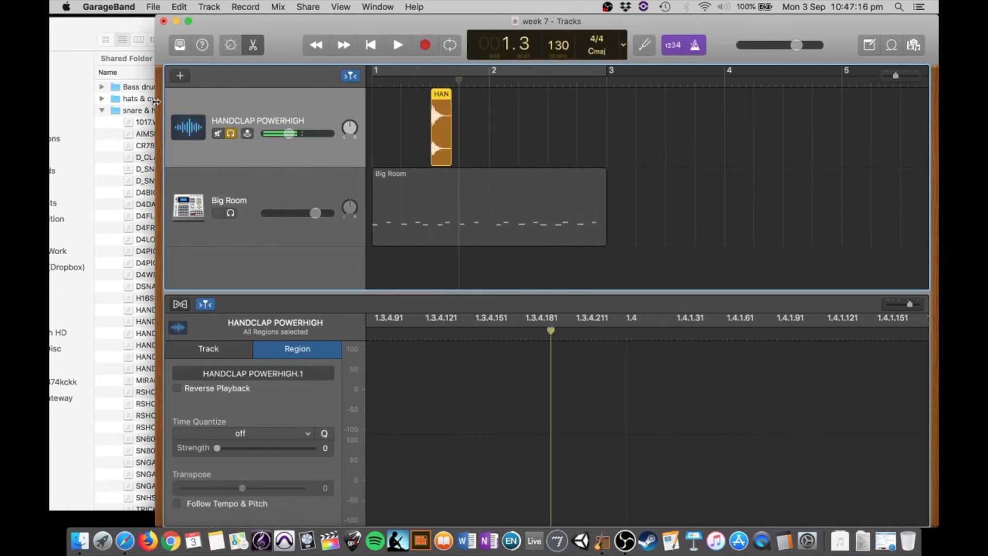
{"action": "left_click", "coordinate": [278, 179]}
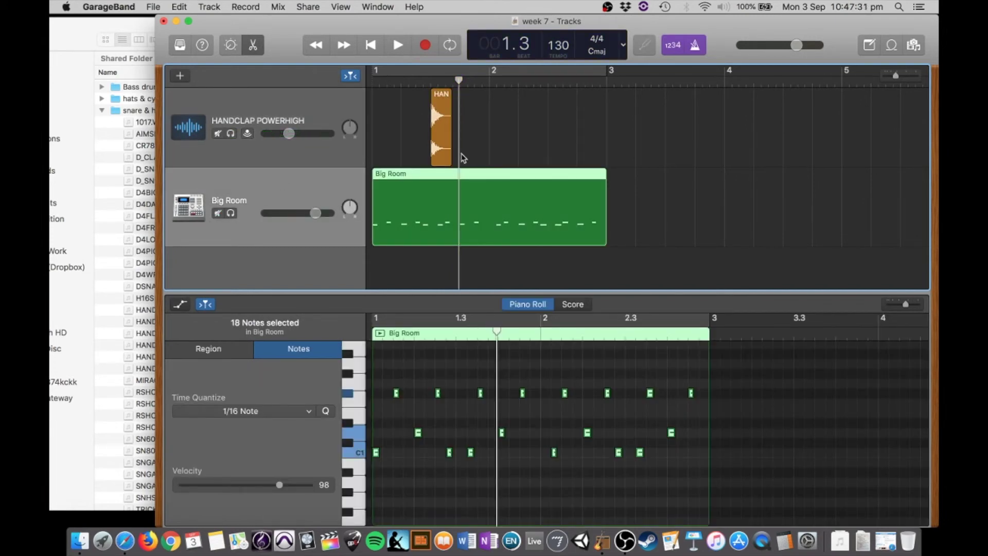
{"action": "scroll", "coordinate": [463, 158], "scroll_direction": "up", "scroll_amount": 5}
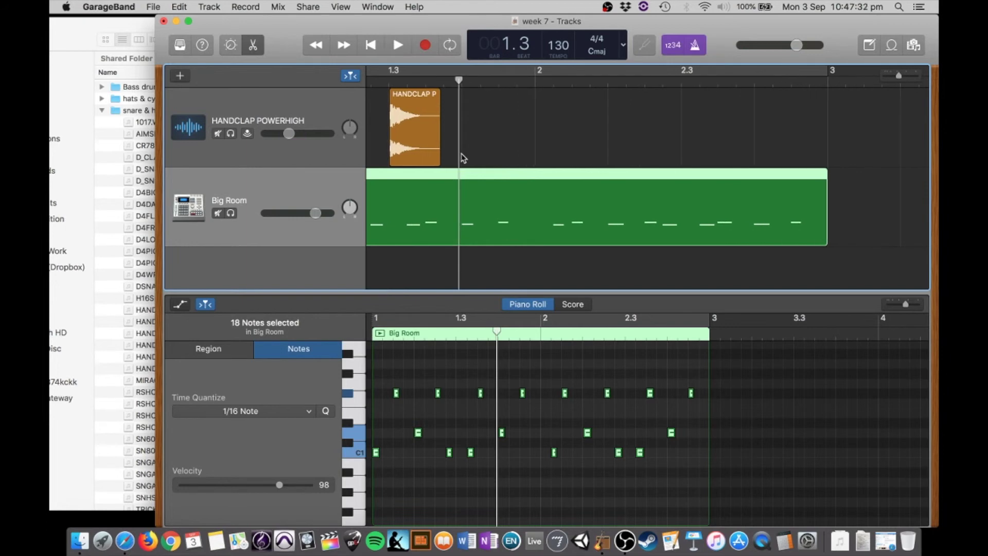
{"action": "scroll", "coordinate": [463, 158], "scroll_direction": "left", "scroll_amount": 5}
{"action": "left_click", "coordinate": [524, 157]}
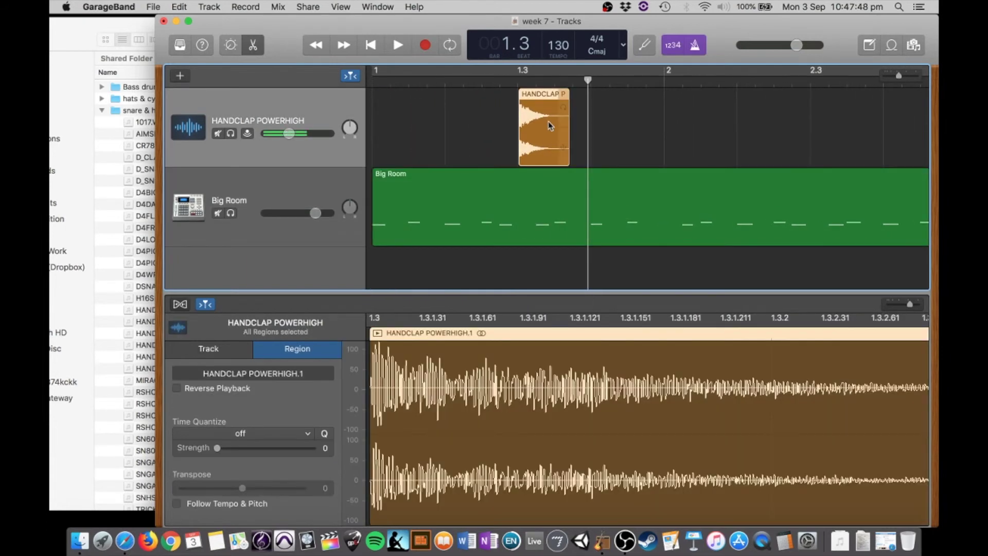
{"action": "left_click_drag", "start_coordinate": [548, 121], "coordinate": [839, 121]}
{"action": "scroll", "coordinate": [639, 159], "scroll_direction": "right", "scroll_amount": 3}
{"action": "key", "text": "Return"}
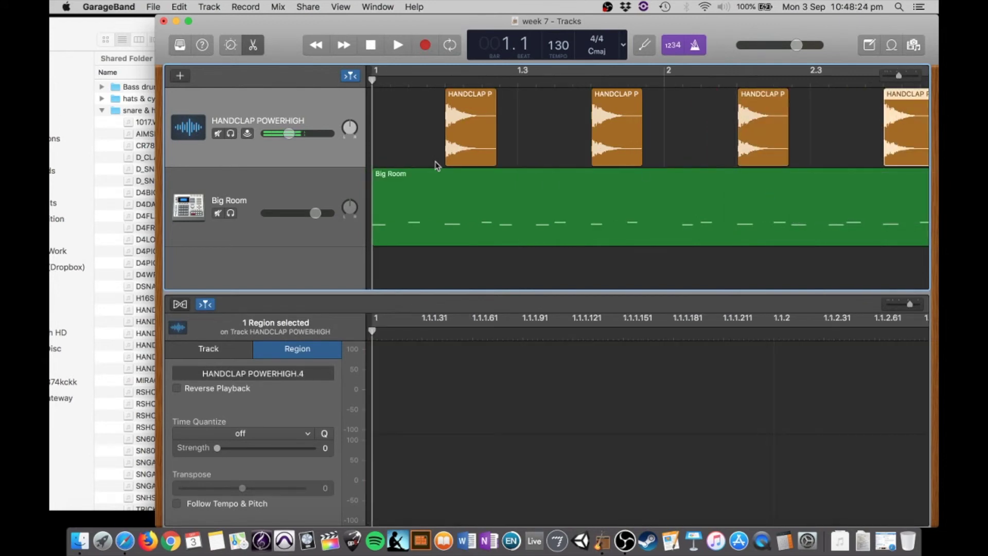
Raise the HANDCLAP POWERHIGH track's volume slightly and play both tracks together, returning the playhead to the start
{"action": "scroll", "coordinate": [449, 164], "scroll_direction": "down", "scroll_amount": 3}
{"action": "scroll", "coordinate": [448, 165], "scroll_direction": "down", "scroll_amount": 1}
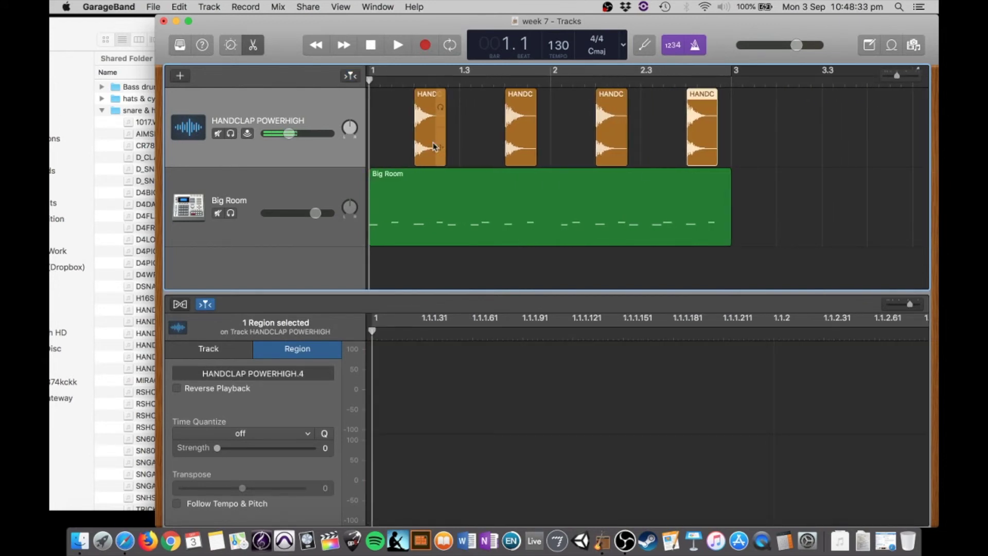
{"action": "mouse_move", "coordinate": [296, 135]}
{"action": "left_click_drag", "start_coordinate": [296, 135], "coordinate": [303, 137]}
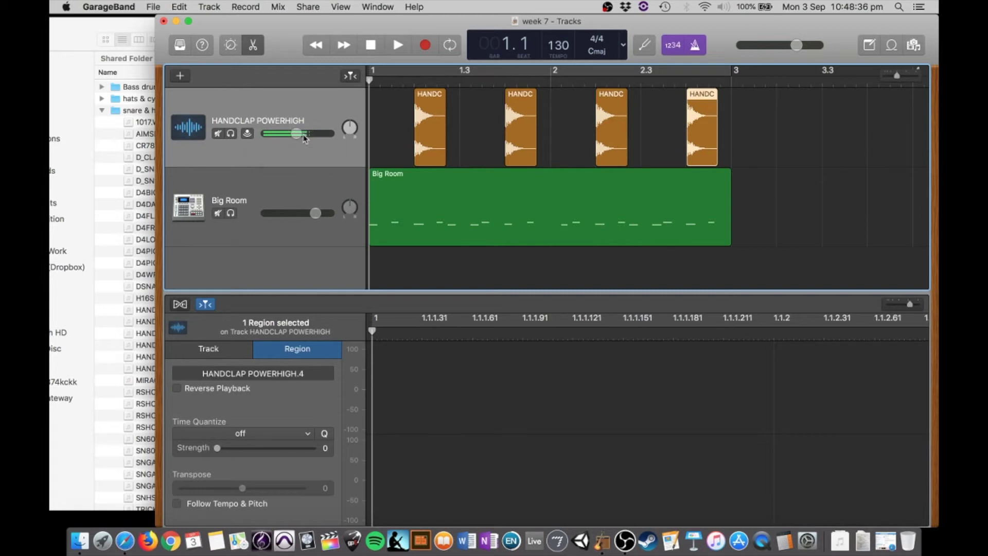
{"action": "key", "text": "space"}
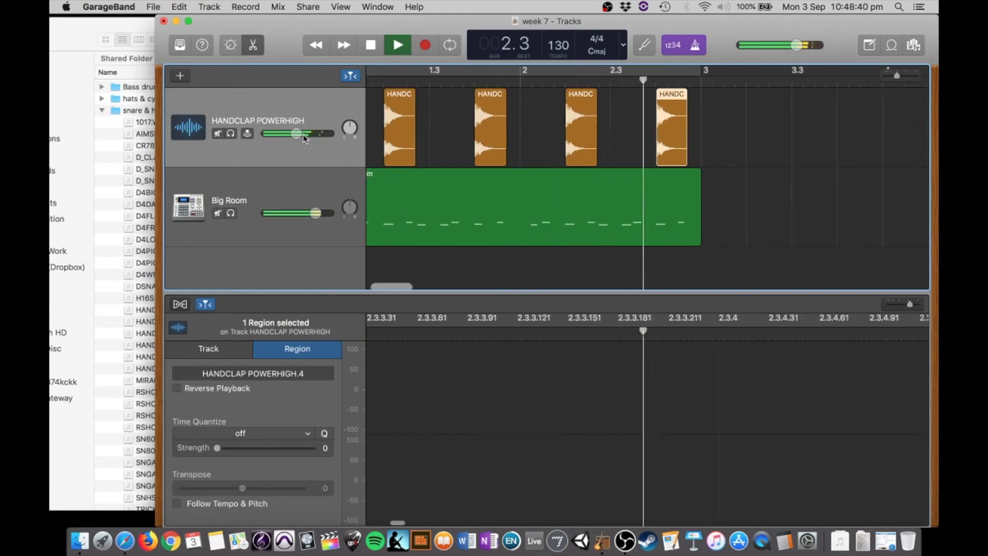
{"action": "key", "text": "Return"}
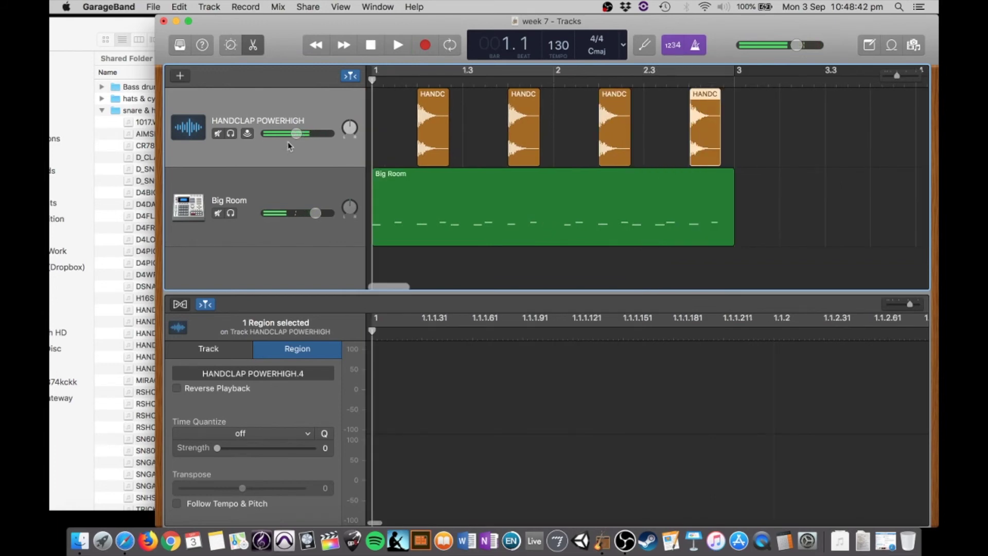
Listen to the Big Room beat with the HANDCLAP POWERHIGH track muted, and unmute the clap track
{"action": "left_click", "coordinate": [217, 134]}
{"action": "key", "text": "space"}
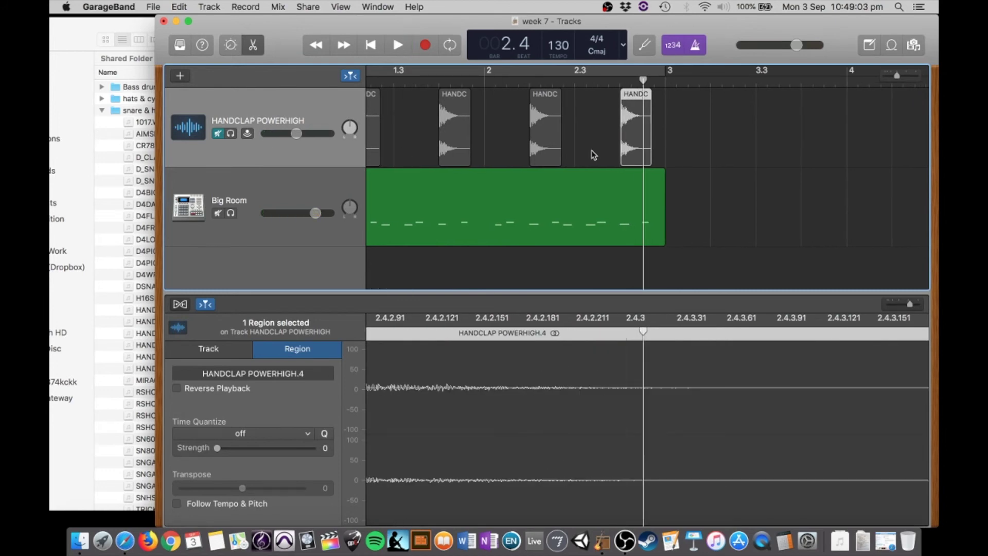
{"action": "scroll", "coordinate": [592, 154], "scroll_direction": "left", "scroll_amount": 3}
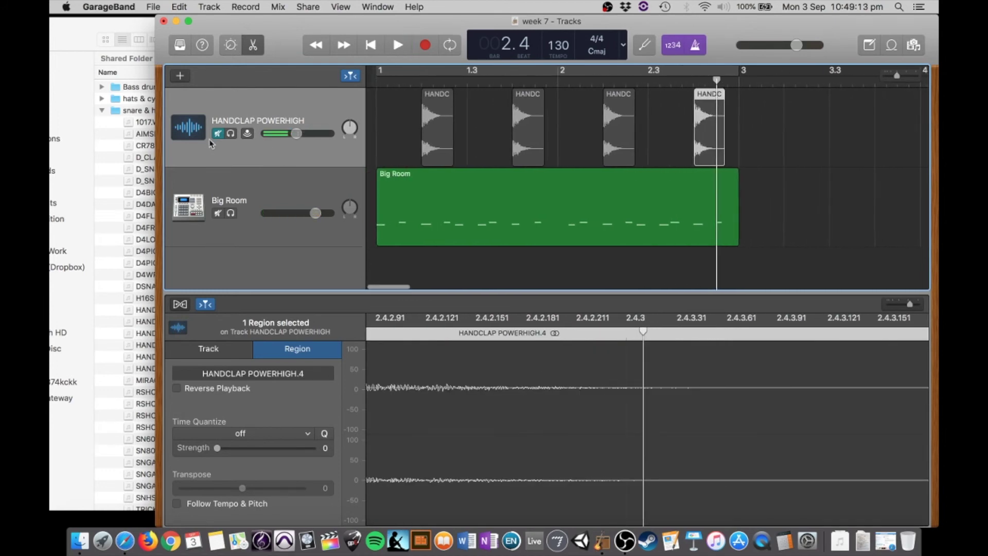
{"action": "left_click", "coordinate": [218, 134]}
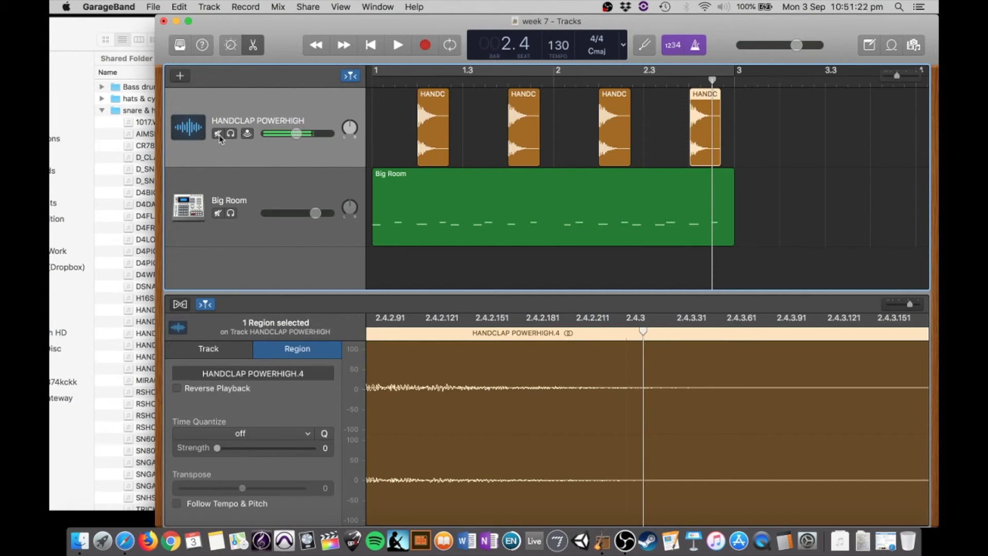
Add a microphone/line-input audio track below the clap track and hide the Library
{"action": "left_click", "coordinate": [180, 76]}
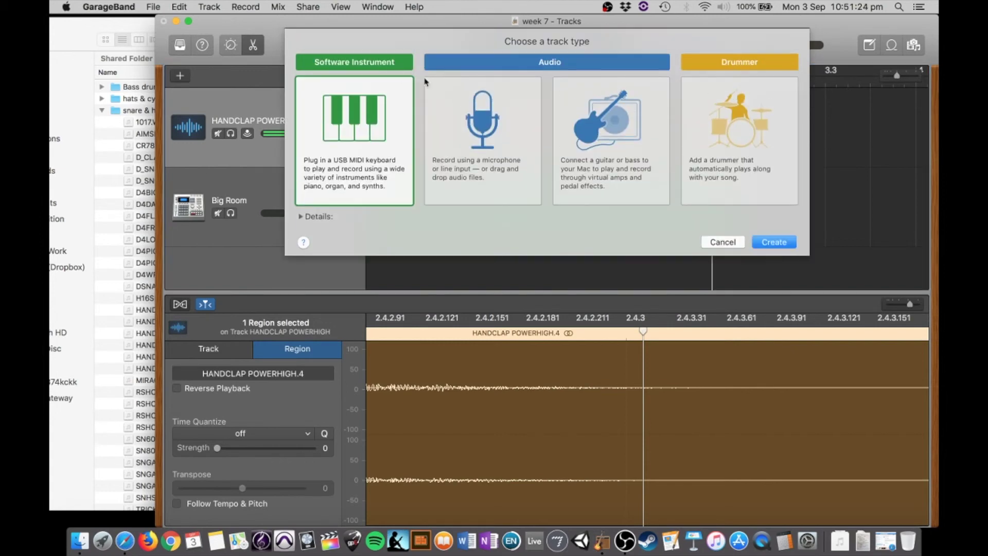
{"action": "left_click", "coordinate": [487, 118]}
{"action": "double_click", "coordinate": [487, 118]}
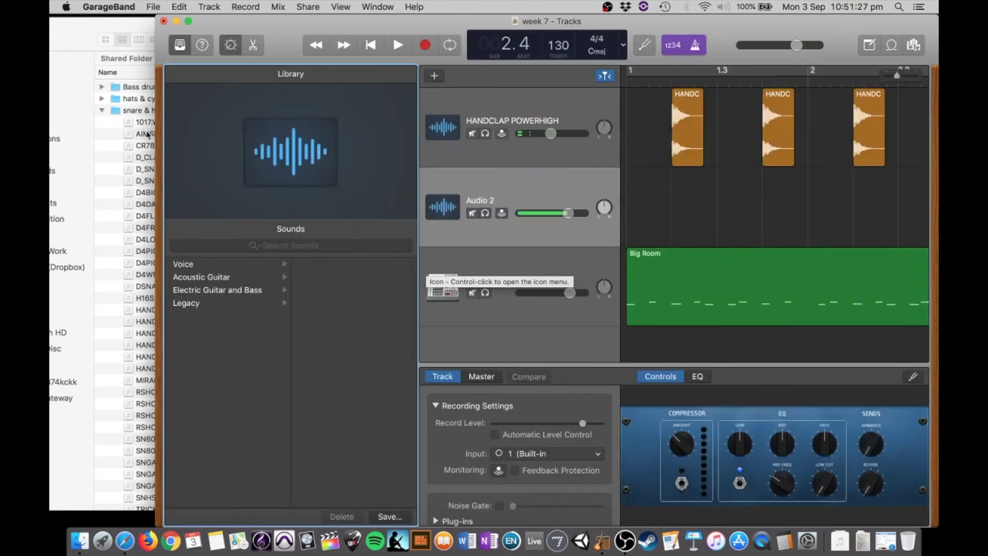
{"action": "left_click", "coordinate": [180, 46]}
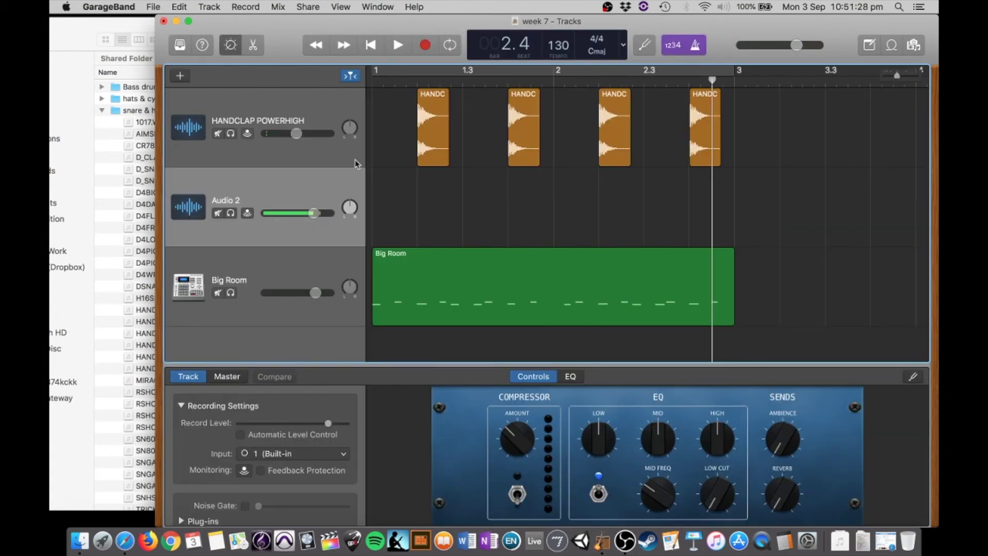
Expand the hats & cymbals folder in Finder and import HH_CL3.WAV onto the new audio track at beat 1.3
{"action": "left_click", "coordinate": [98, 170]}
{"action": "left_click", "coordinate": [101, 110]}
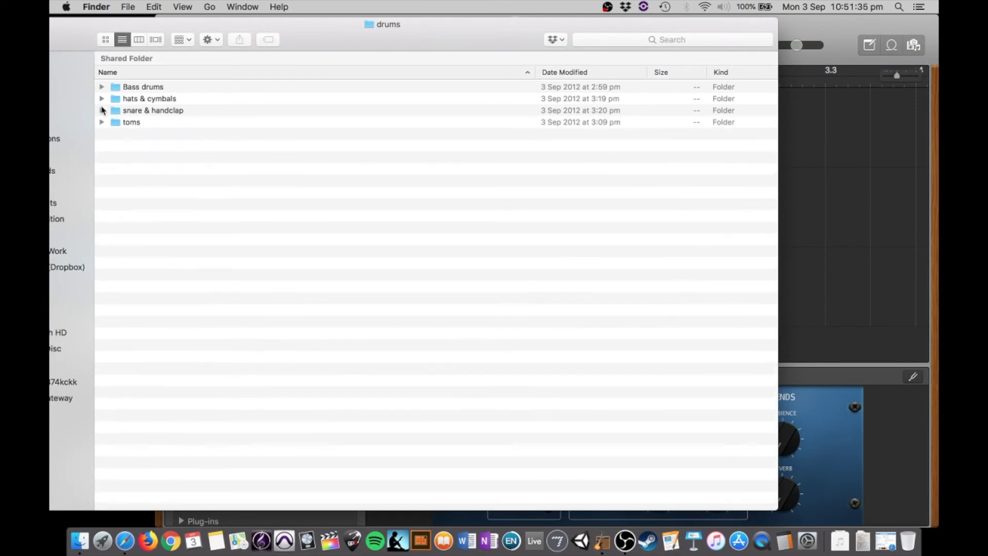
{"action": "left_click", "coordinate": [102, 99]}
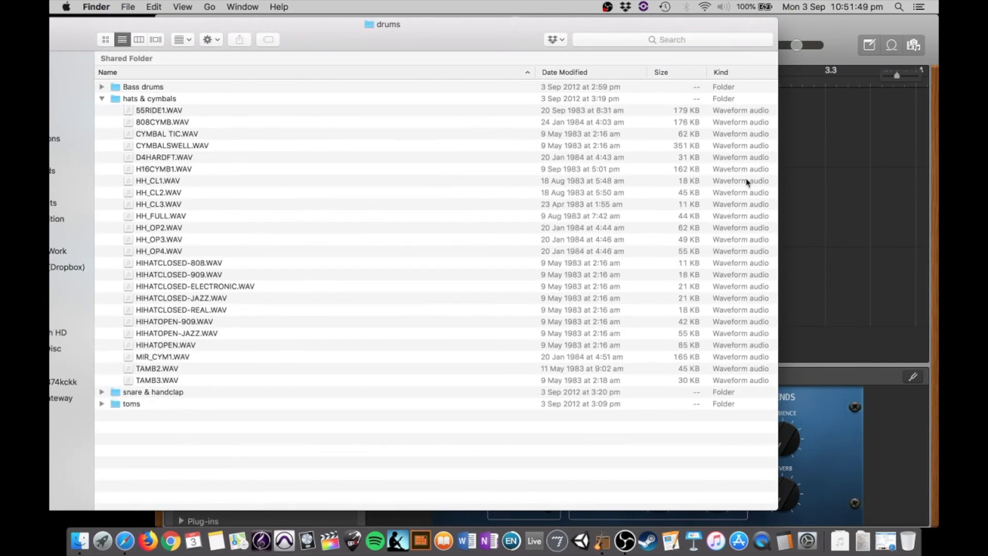
{"action": "left_click_drag", "start_coordinate": [780, 166], "coordinate": [381, 198]}
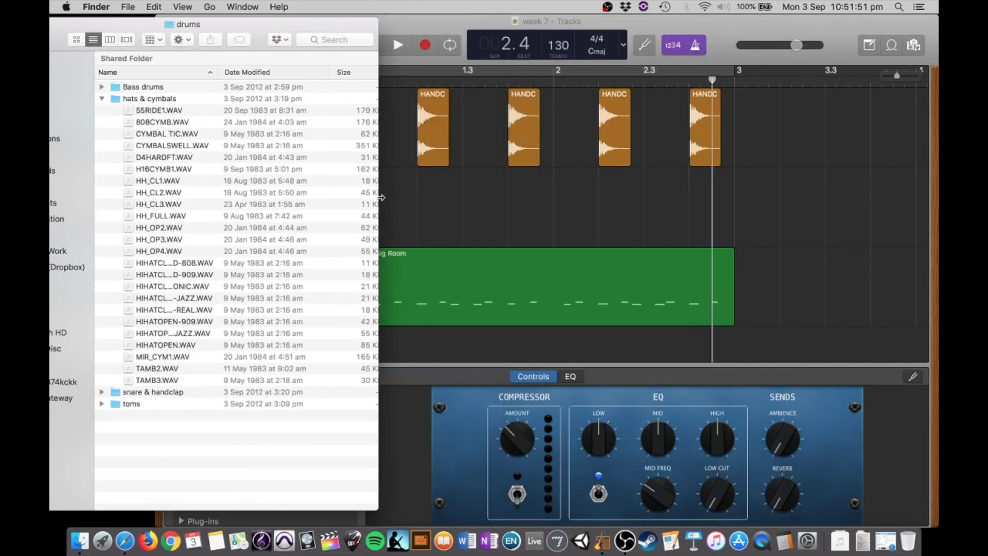
{"action": "left_click_drag", "start_coordinate": [175, 204], "coordinate": [487, 205]}
{"action": "left_click", "coordinate": [506, 219]}
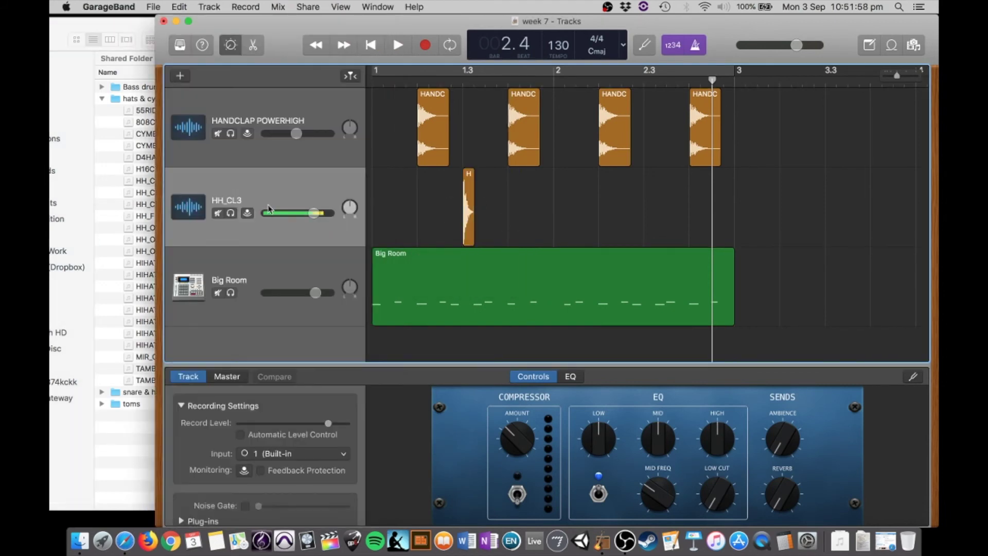
Audition the HH_CL3 hi-hat soloed, turn the solo off and lower that track's volume
{"action": "left_click", "coordinate": [231, 213]}
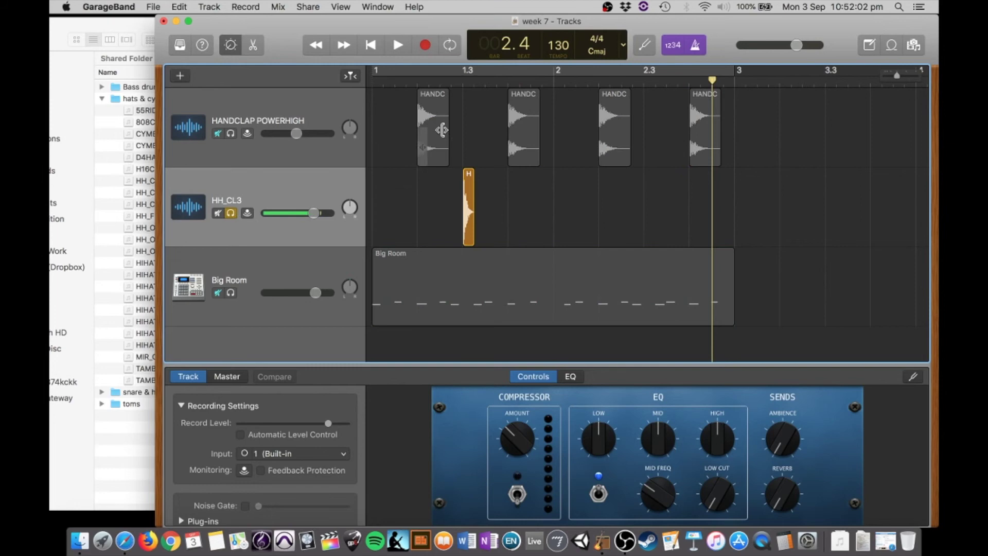
{"action": "left_click", "coordinate": [462, 83]}
{"action": "key", "text": "space"}
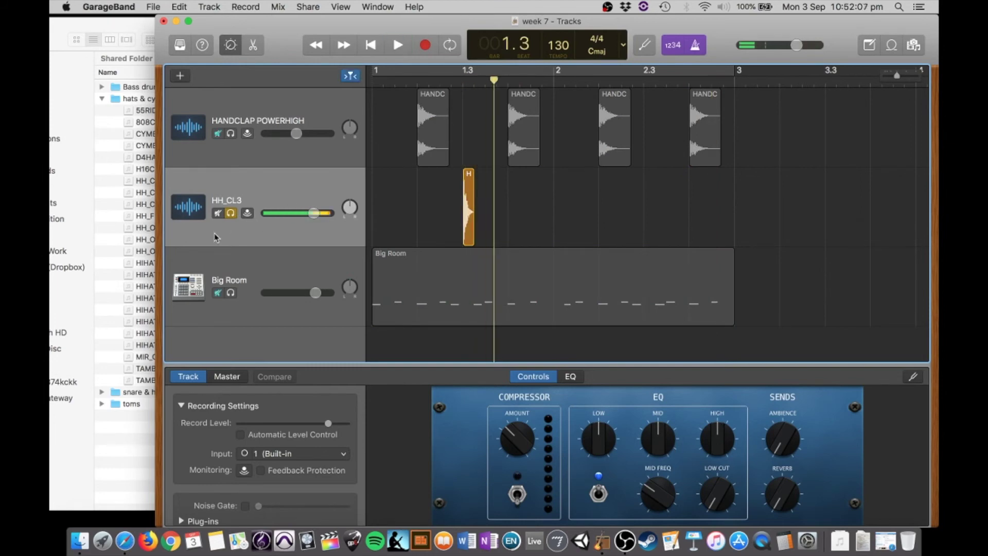
{"action": "left_click", "coordinate": [231, 213]}
{"action": "left_click_drag", "start_coordinate": [311, 218], "coordinate": [292, 213]}
Move the HH_CL3 hi-hat region to beat 1.1.2 and place copies of it at 1.1.4, 1.2.2 and 1.3
{"action": "scroll", "coordinate": [413, 216], "scroll_direction": "up", "scroll_amount": 5}
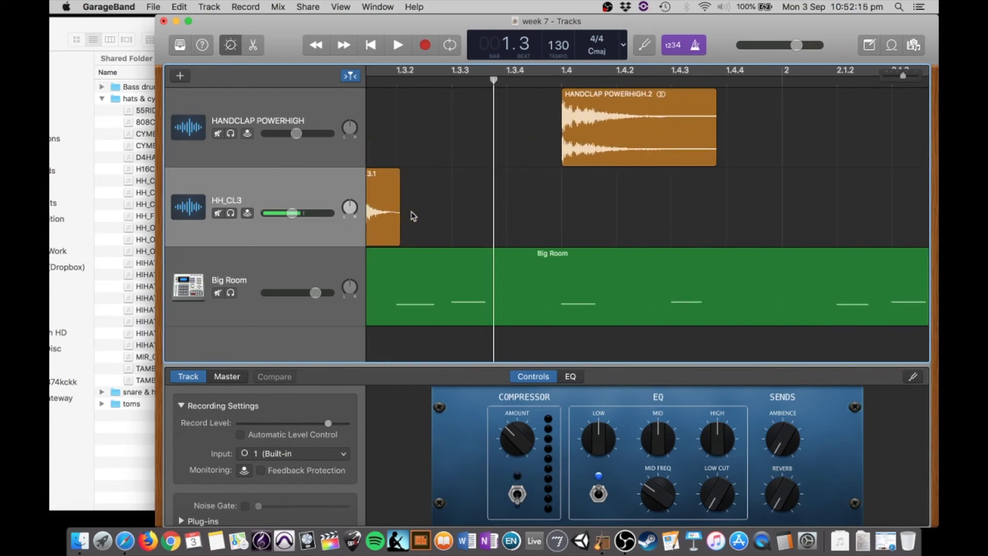
{"action": "scroll", "coordinate": [413, 216], "scroll_direction": "left", "scroll_amount": 10}
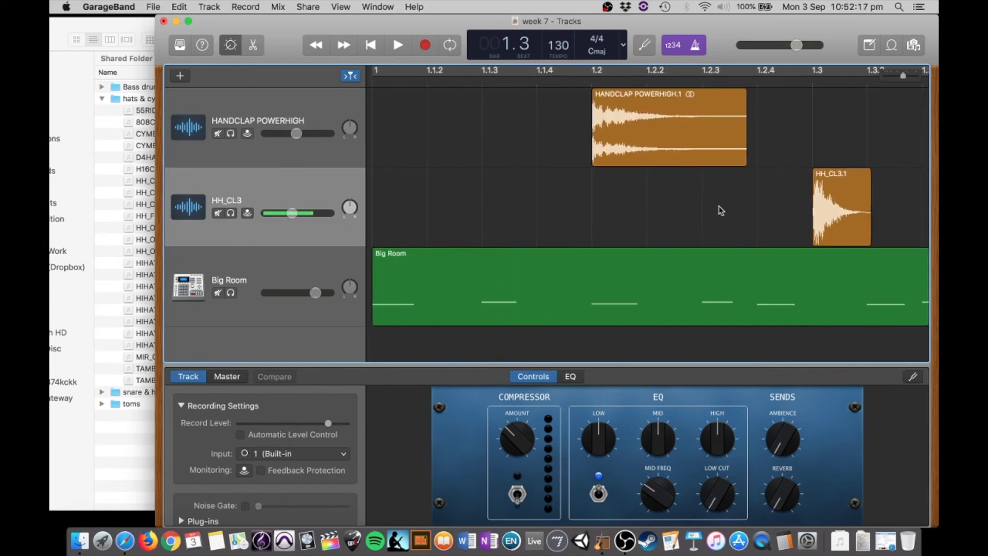
{"action": "left_click_drag", "start_coordinate": [831, 187], "coordinate": [566, 218]}
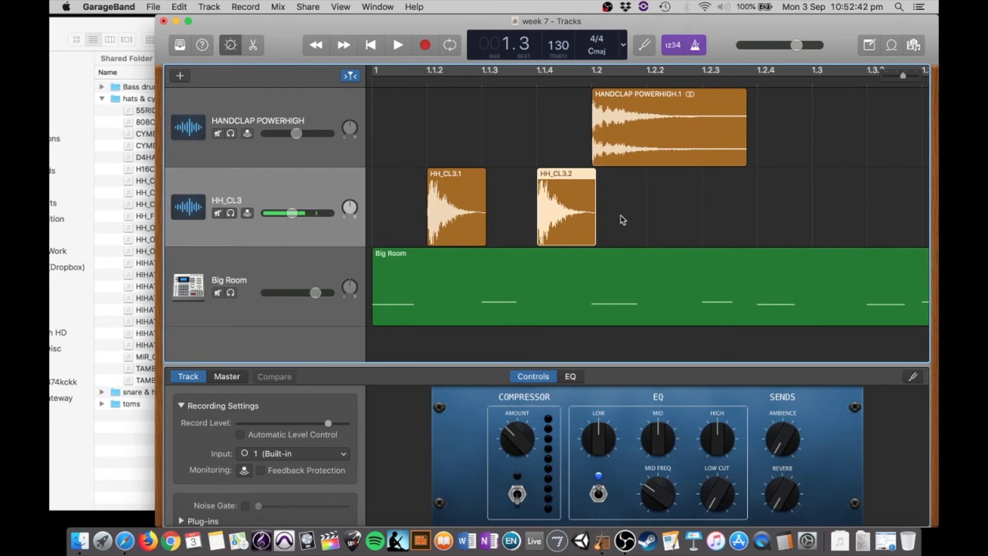
{"action": "scroll", "coordinate": [529, 209], "scroll_direction": "right", "scroll_amount": 3}
{"action": "left_click_drag", "start_coordinate": [481, 219], "coordinate": [751, 202]}
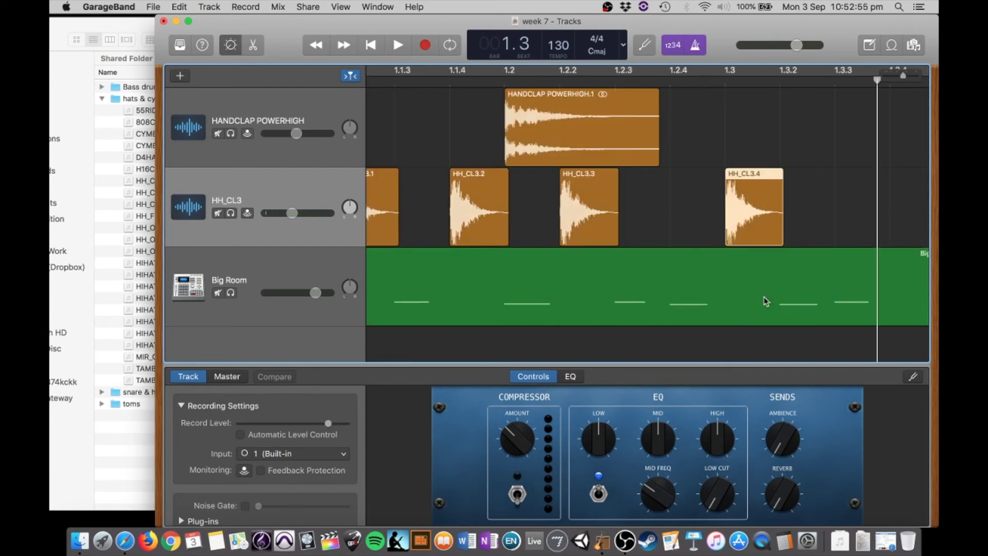
Complete bar 1 with hi-hat copies at 1.3.4, 1.4.2 and 1.4.4, and duplicate the bar's whole hi-hat pattern into bar 2 from 2.1.2
{"action": "scroll", "coordinate": [761, 305], "scroll_direction": "down", "scroll_amount": 5}
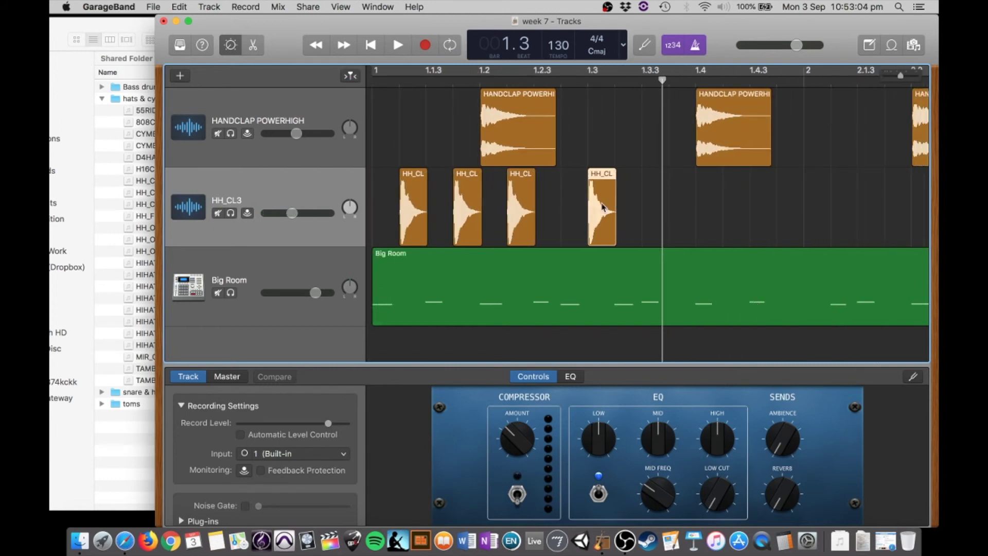
{"action": "left_click_drag", "start_coordinate": [603, 207], "coordinate": [368, 203]}
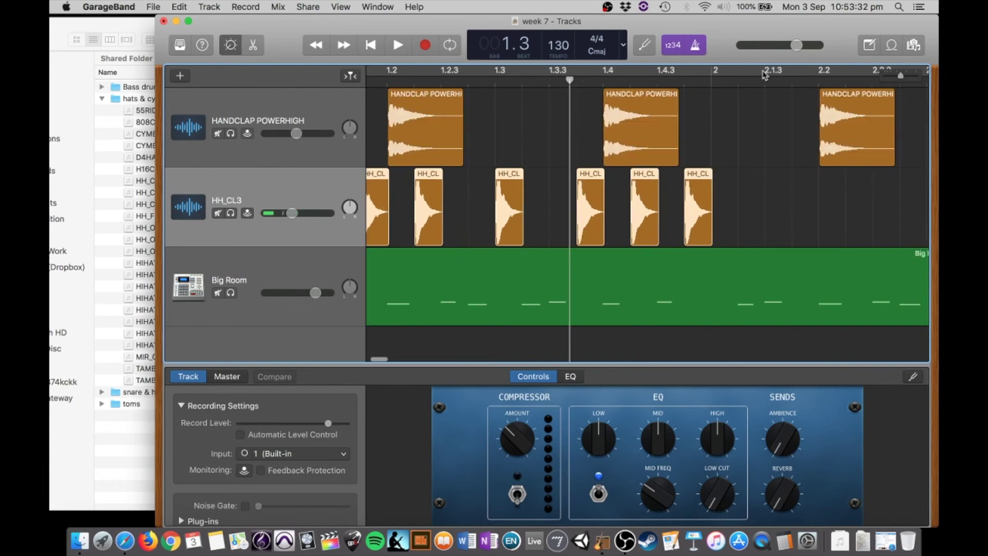
{"action": "left_click", "coordinate": [739, 79]}
{"action": "key", "text": "super+v"}
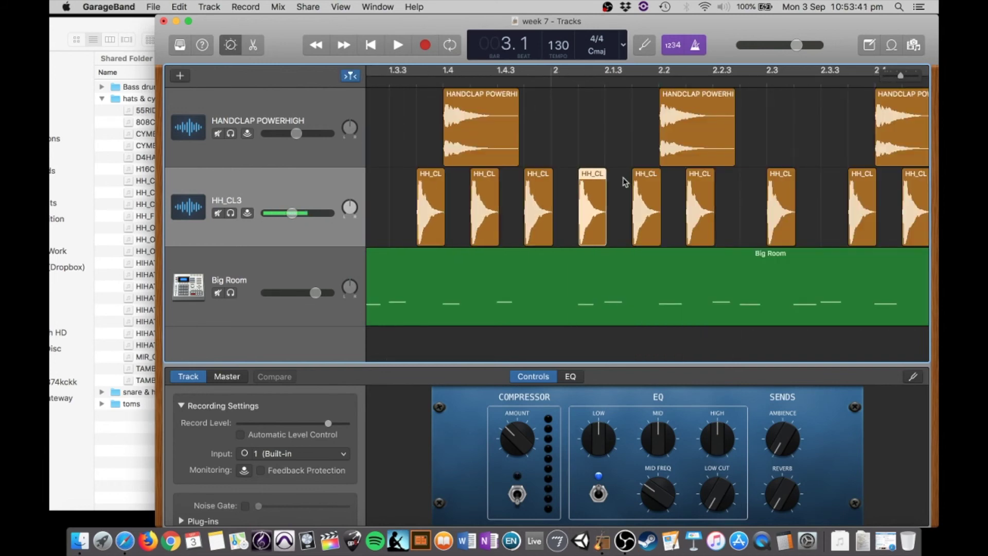
Lower the HH_CL3 hi-hat track's volume to about -16 dB
{"action": "key", "text": "super+Left"}
{"action": "key", "text": "super+Left"}
{"action": "key", "text": "super+Left"}
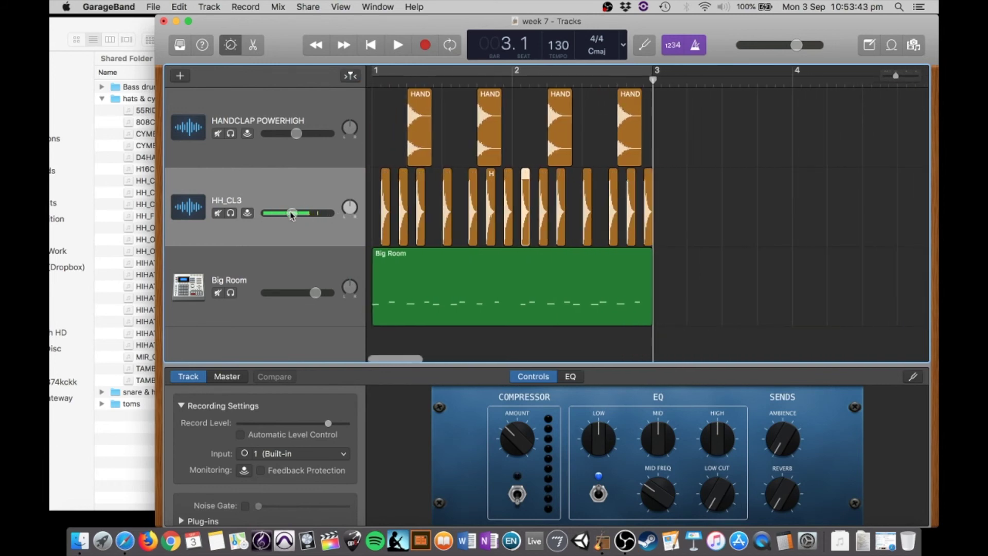
{"action": "left_click_drag", "start_coordinate": [292, 214], "coordinate": [290, 214]}
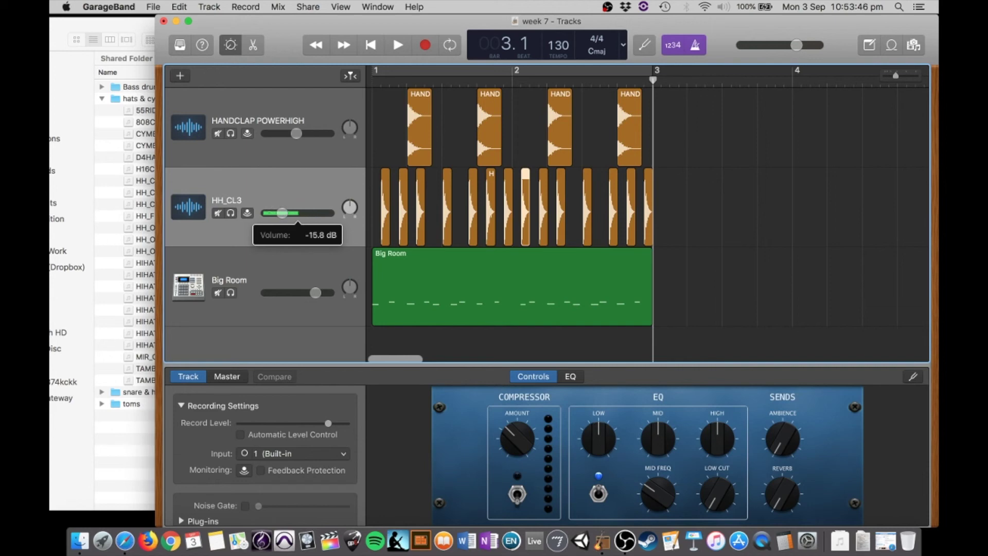
Turn on cycling over bars 1 and 2, play the beat from the start with claps and hi-hats, and stop playback
{"action": "key", "text": "Return"}
{"action": "key", "text": "space"}
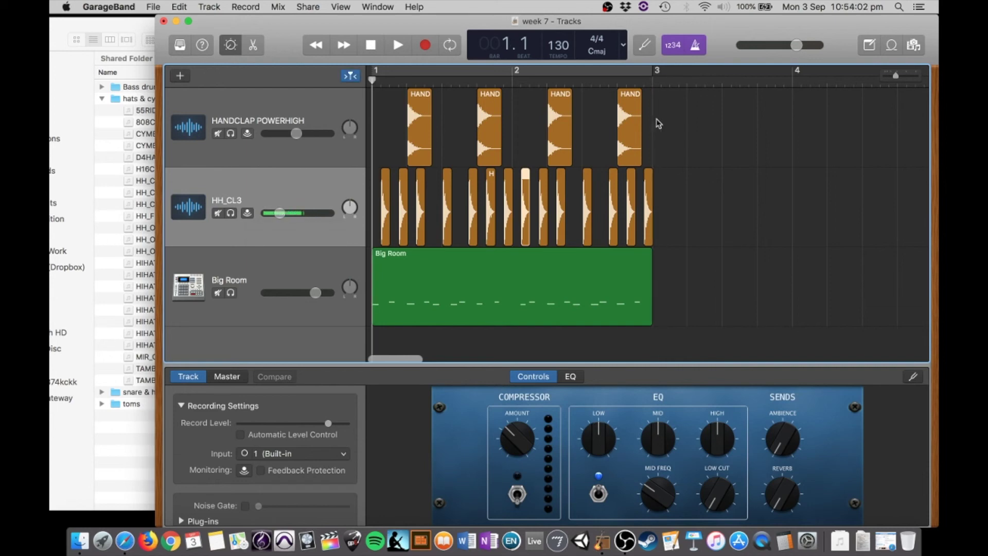
{"action": "key", "text": "c"}
{"action": "key", "text": "space"}
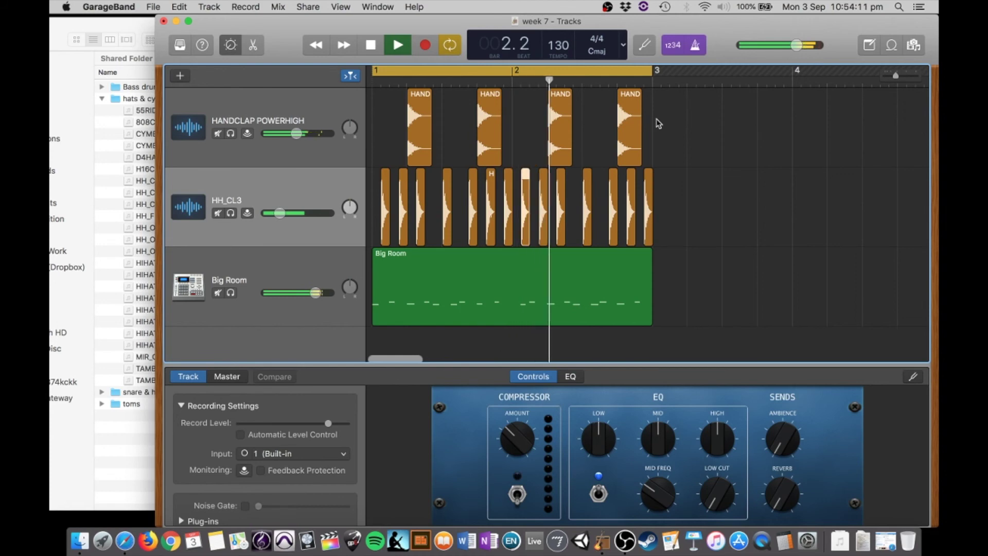
{"action": "key", "text": "space"}
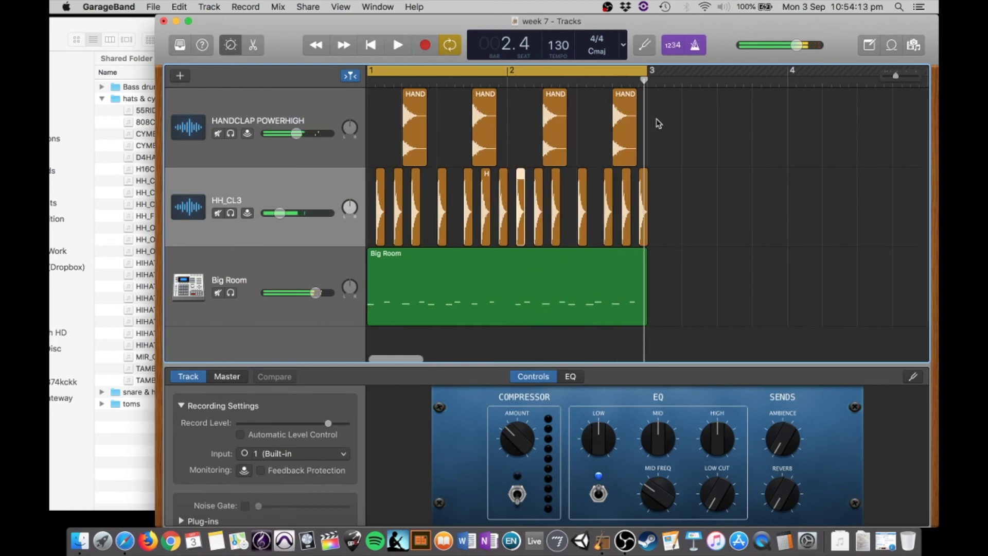
Listen to the looped beat with the HH_CL3 track muted, and unmute the hi-hat track
{"action": "left_click", "coordinate": [219, 214]}
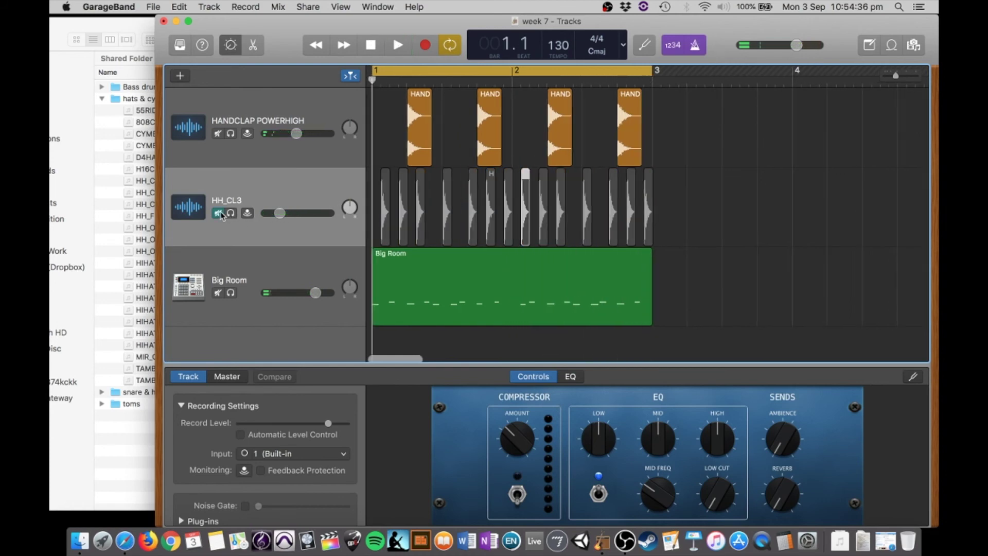
{"action": "key", "text": "space"}
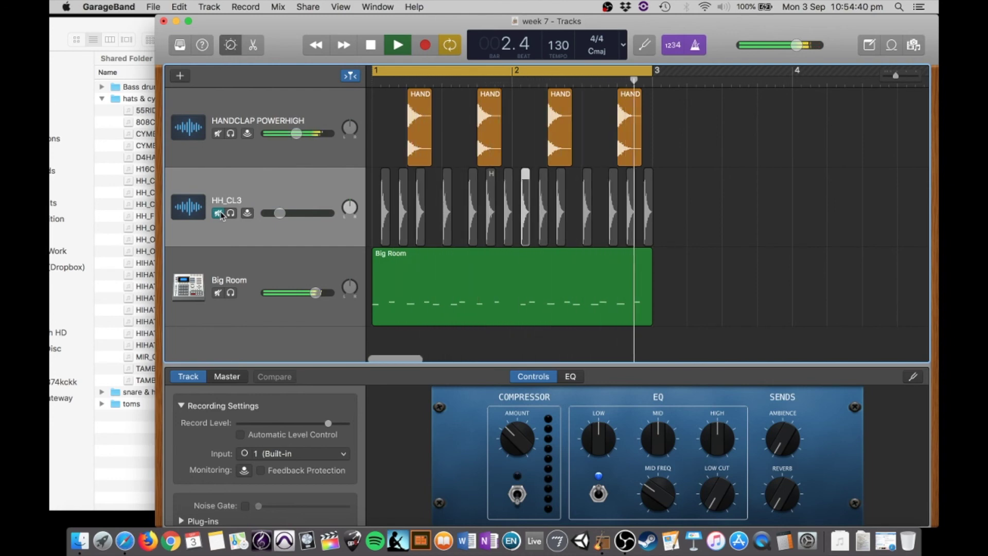
{"action": "left_click", "coordinate": [219, 214]}
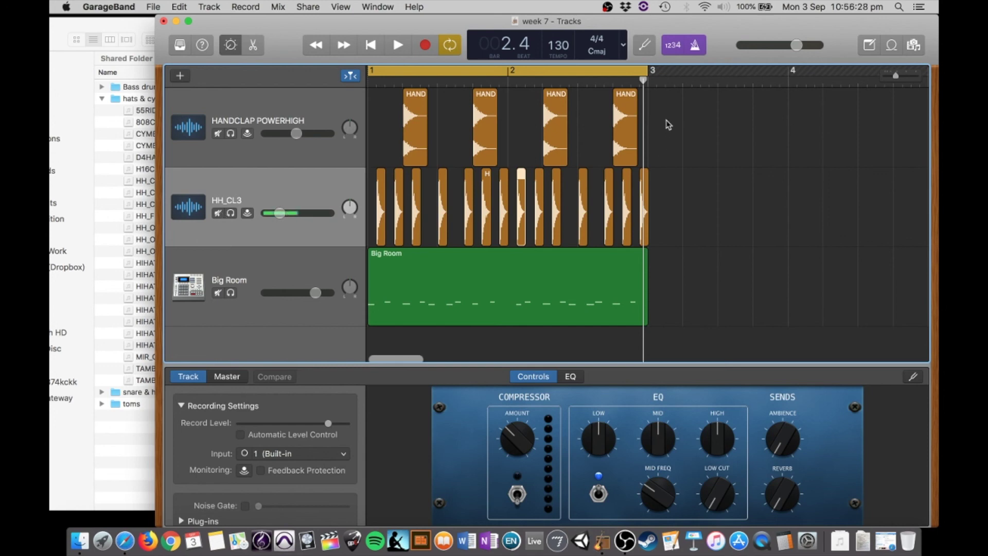
Select all the handclap, hi-hat and Big Room regions across the three tracks
{"action": "left_click_drag", "start_coordinate": [665, 124], "coordinate": [339, 311]}
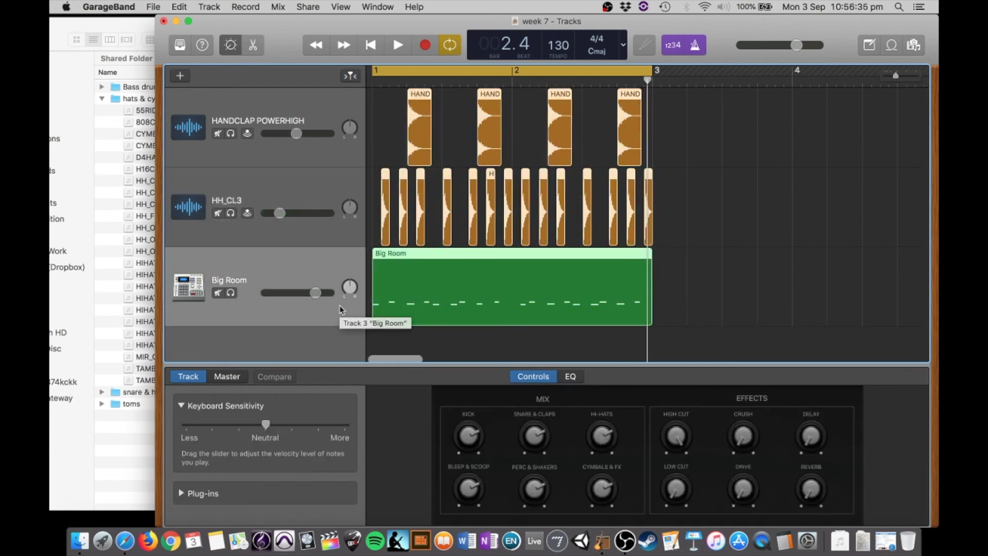